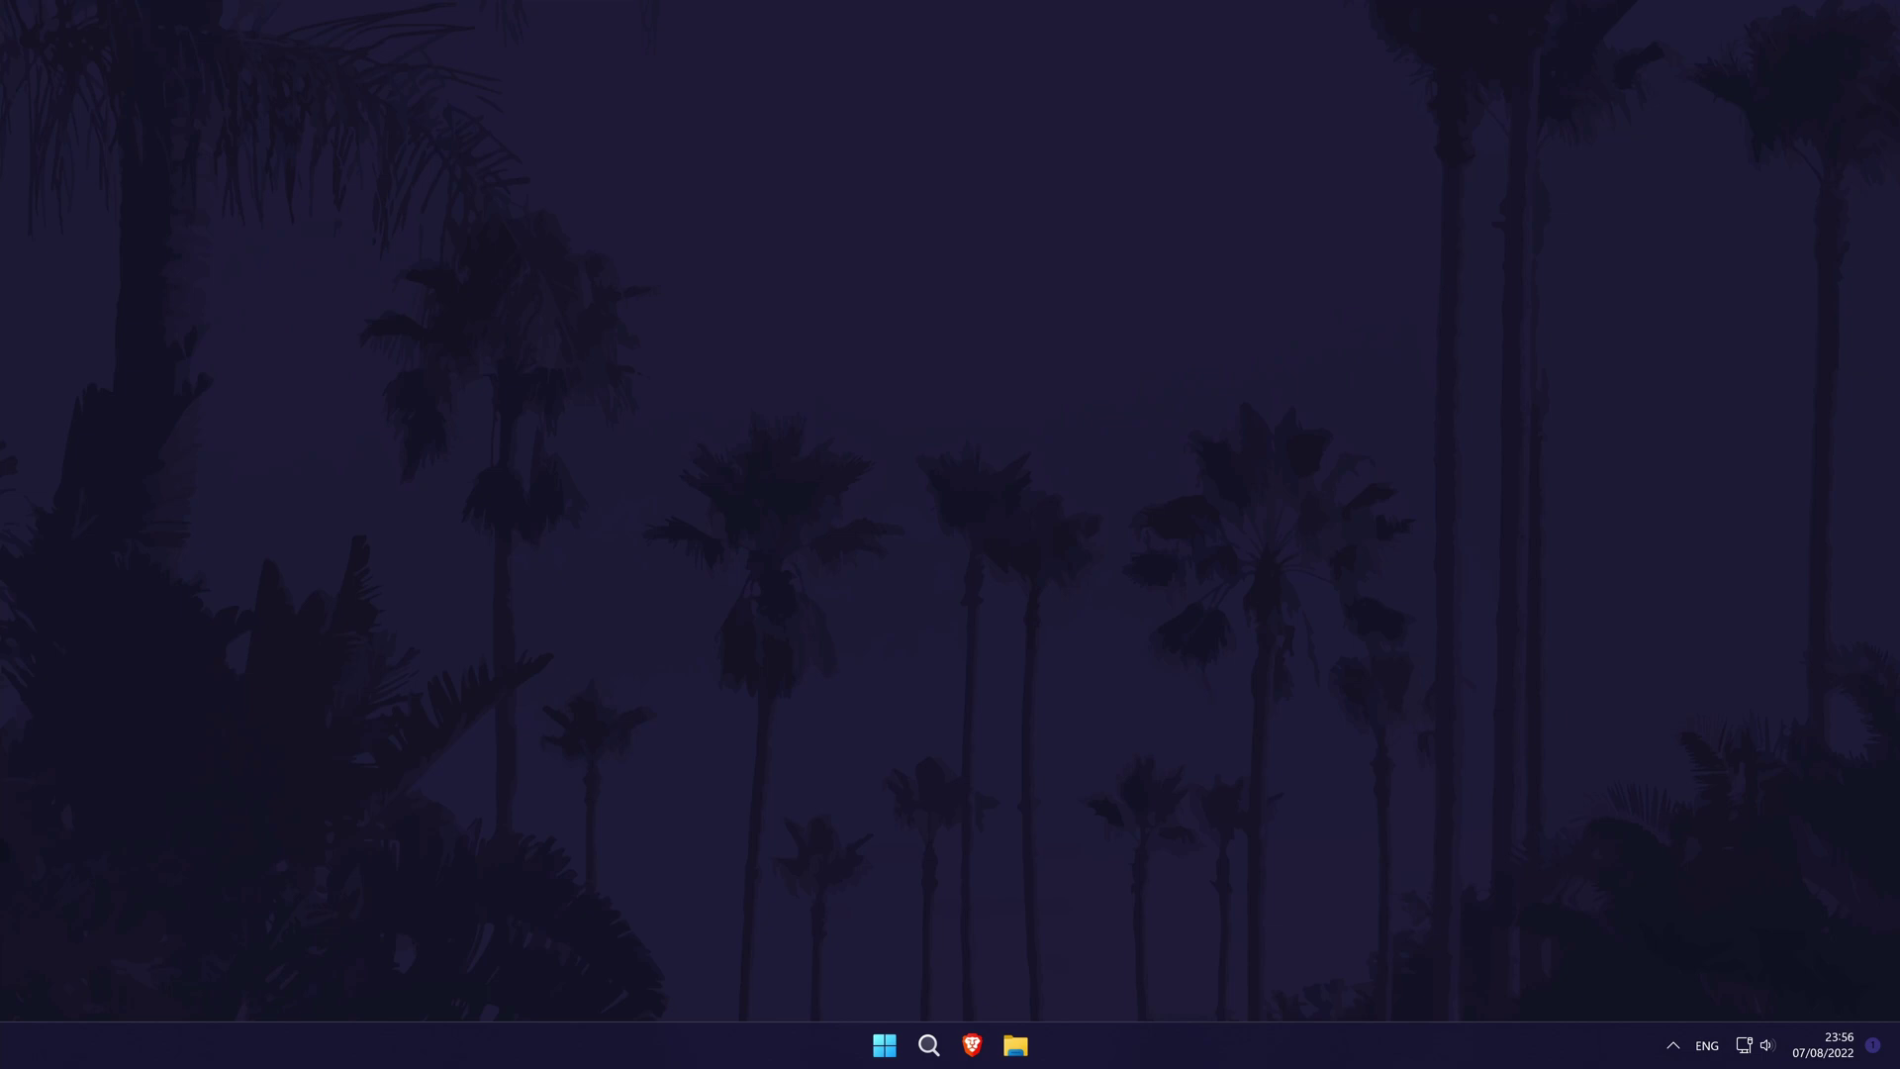
Launch Settings from search and go to the Apps > Startup list
left_click(942, 1054)
type("settings")
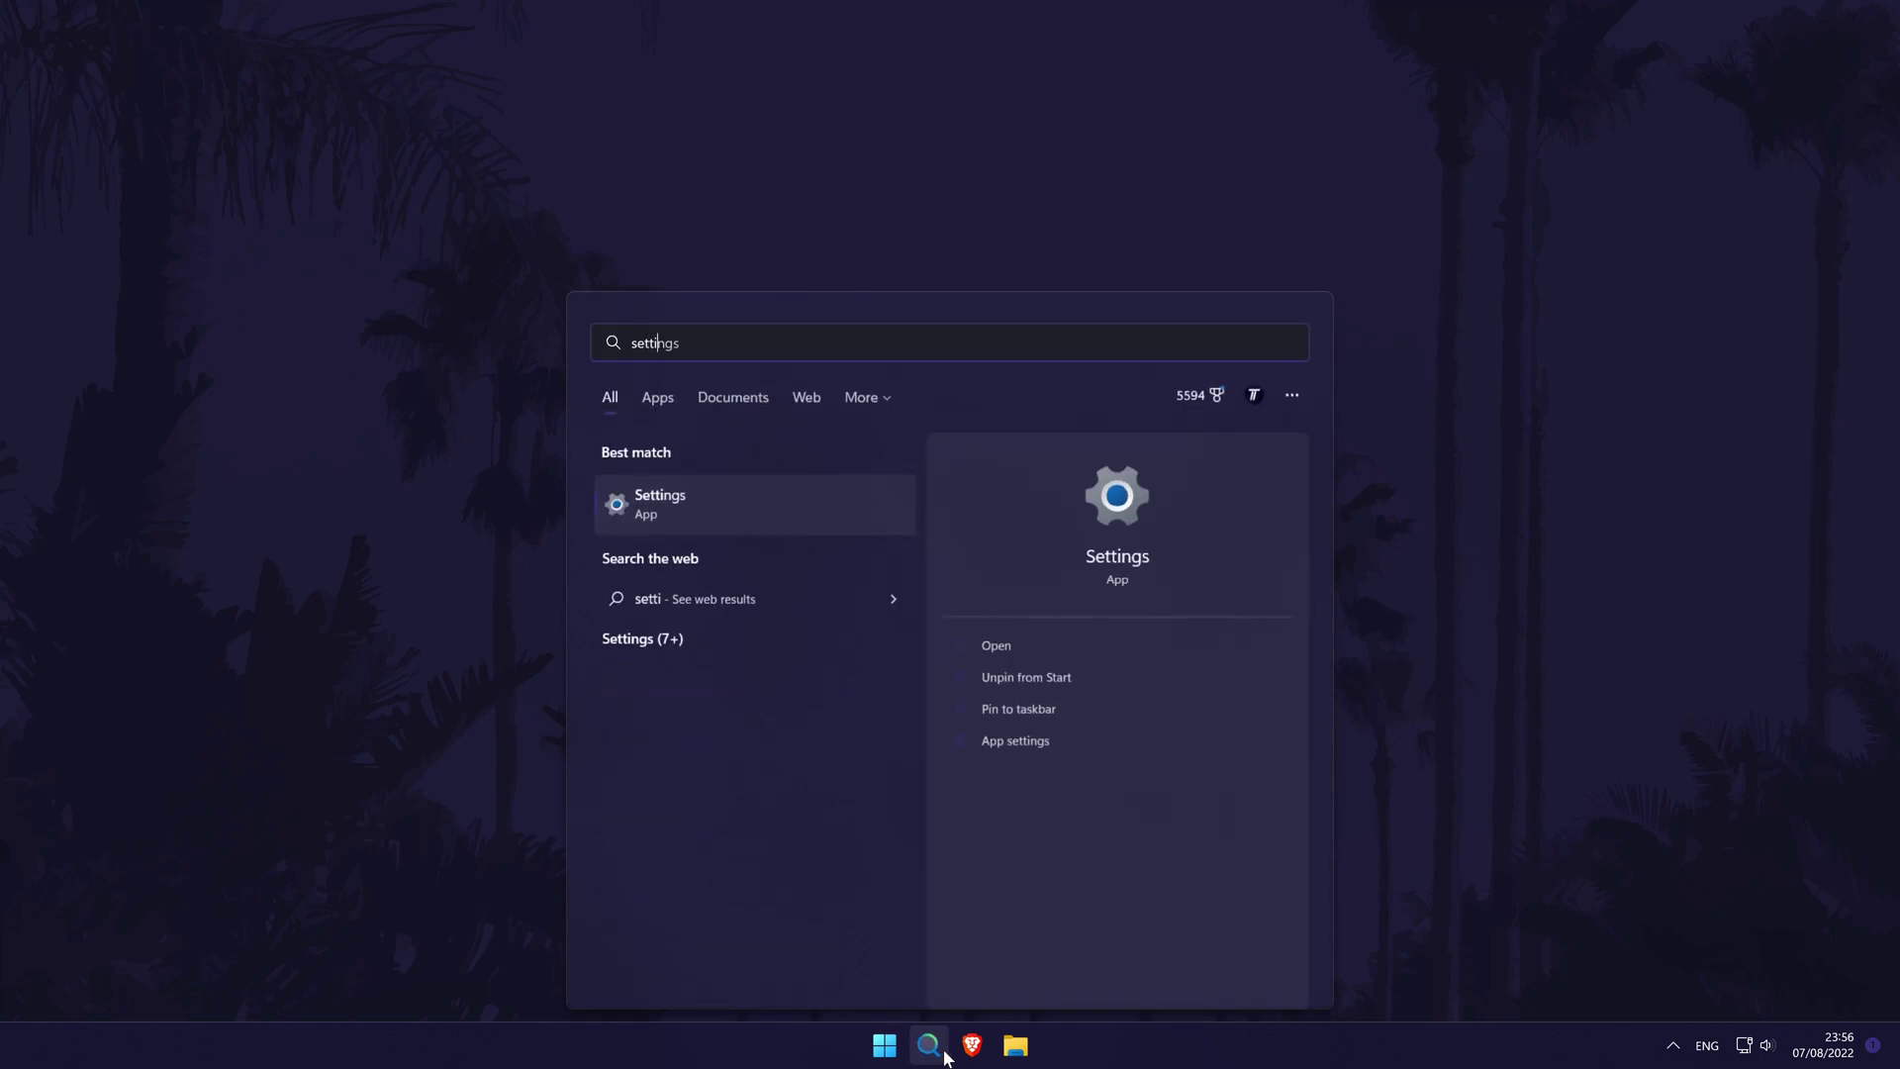
left_click(686, 501)
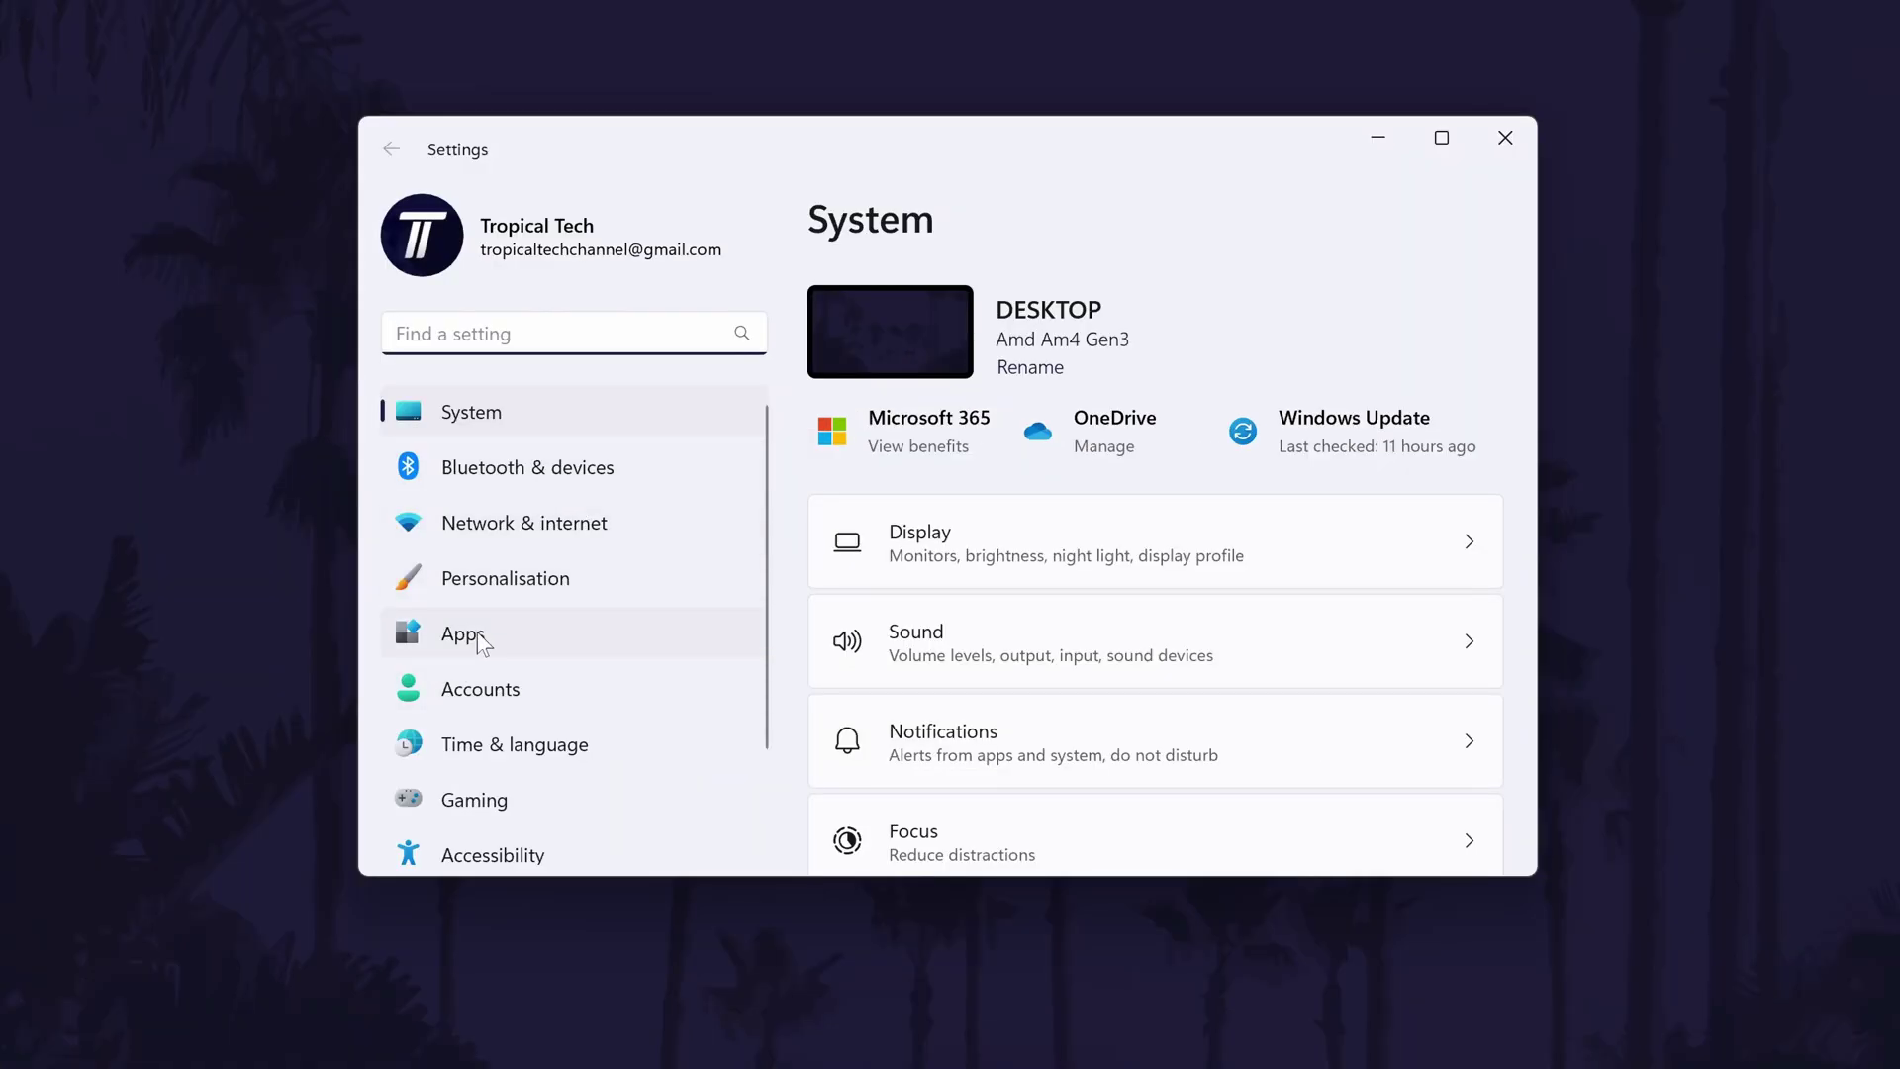
left_click(479, 637)
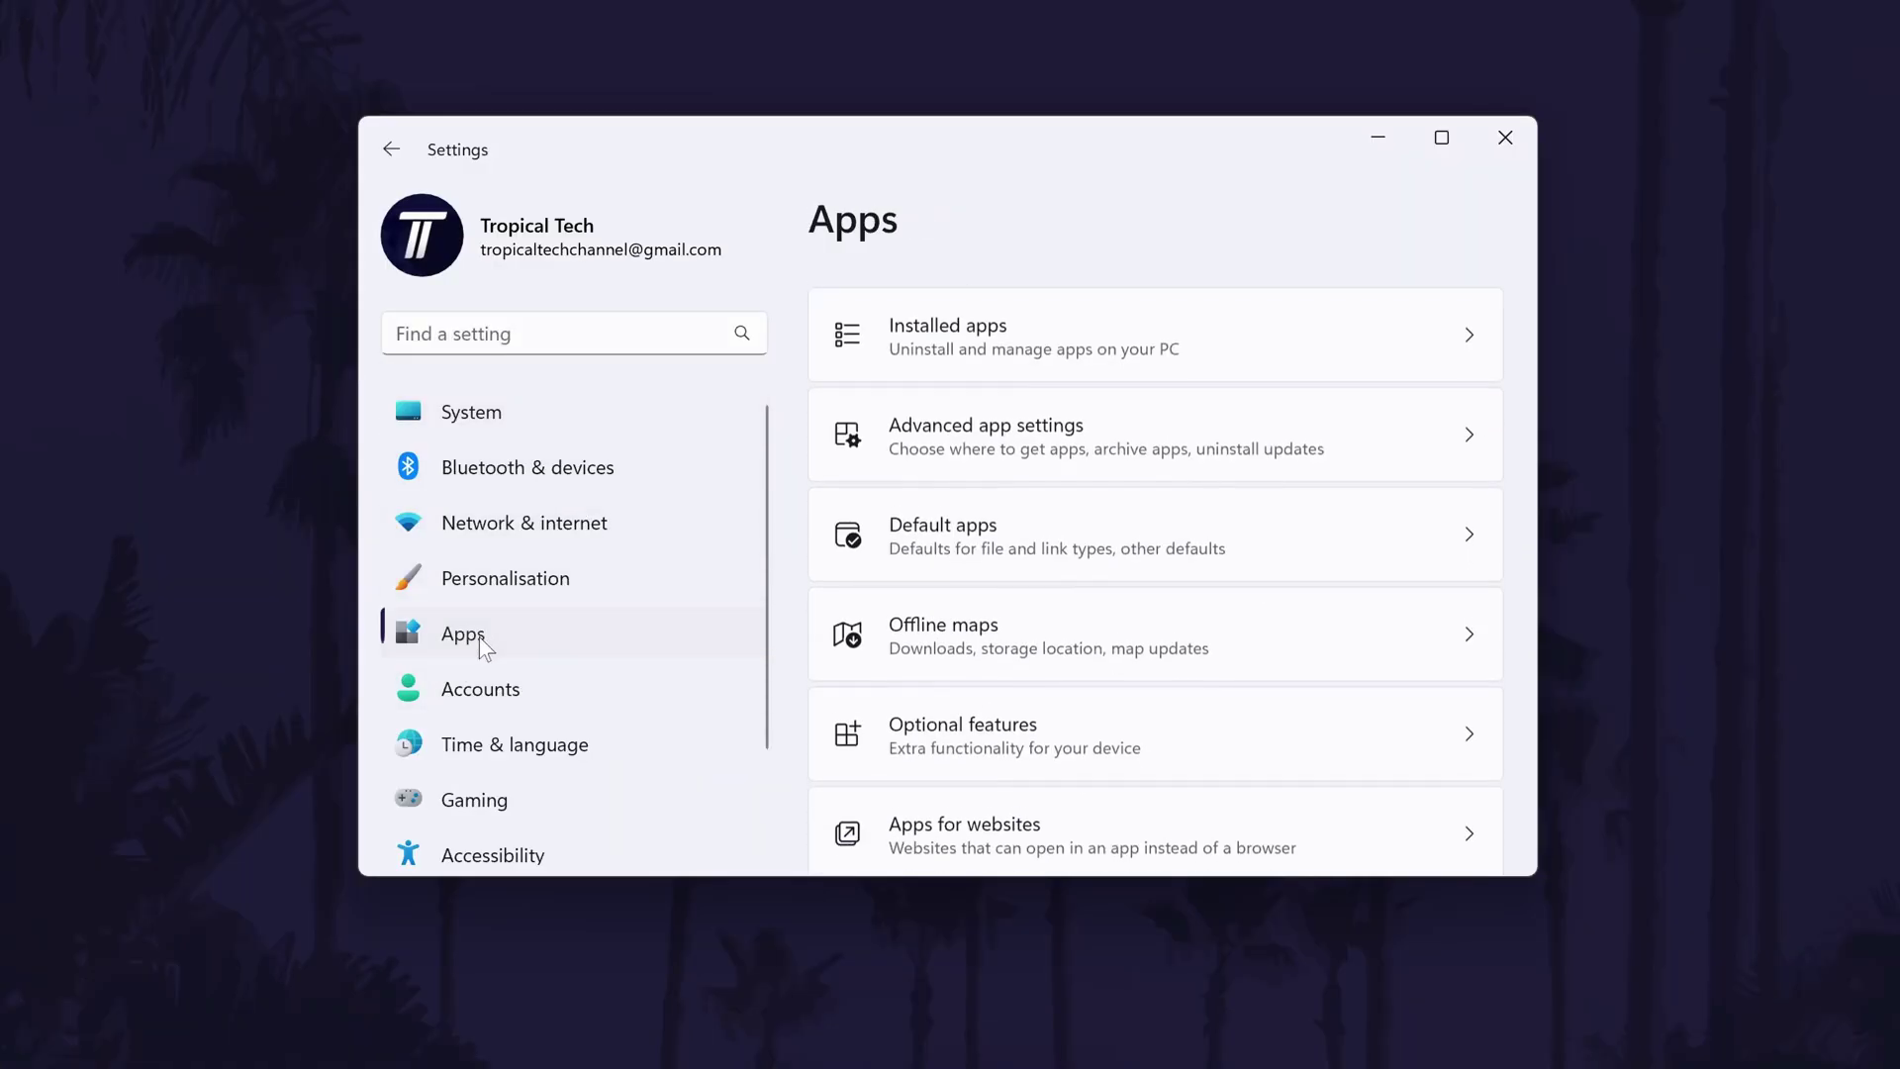
scroll(1245, 487, "down", 3)
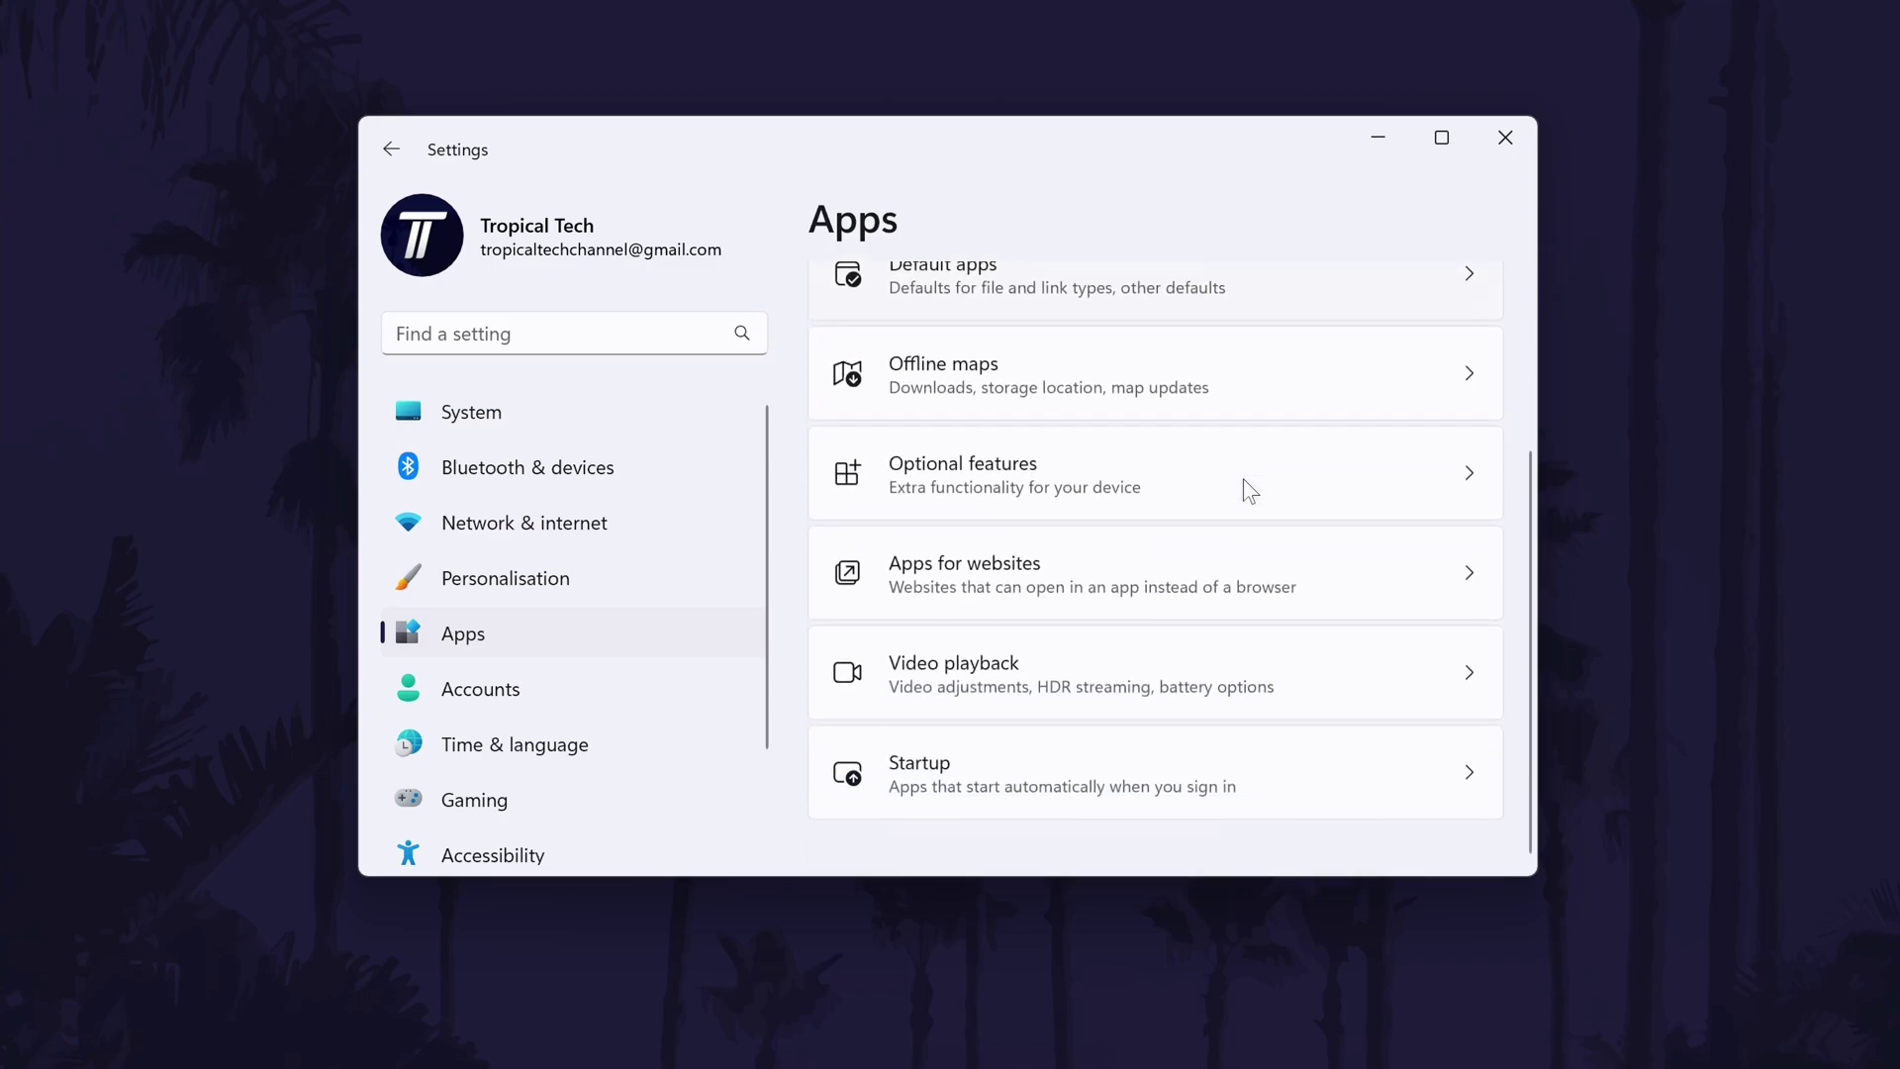
left_click(1412, 786)
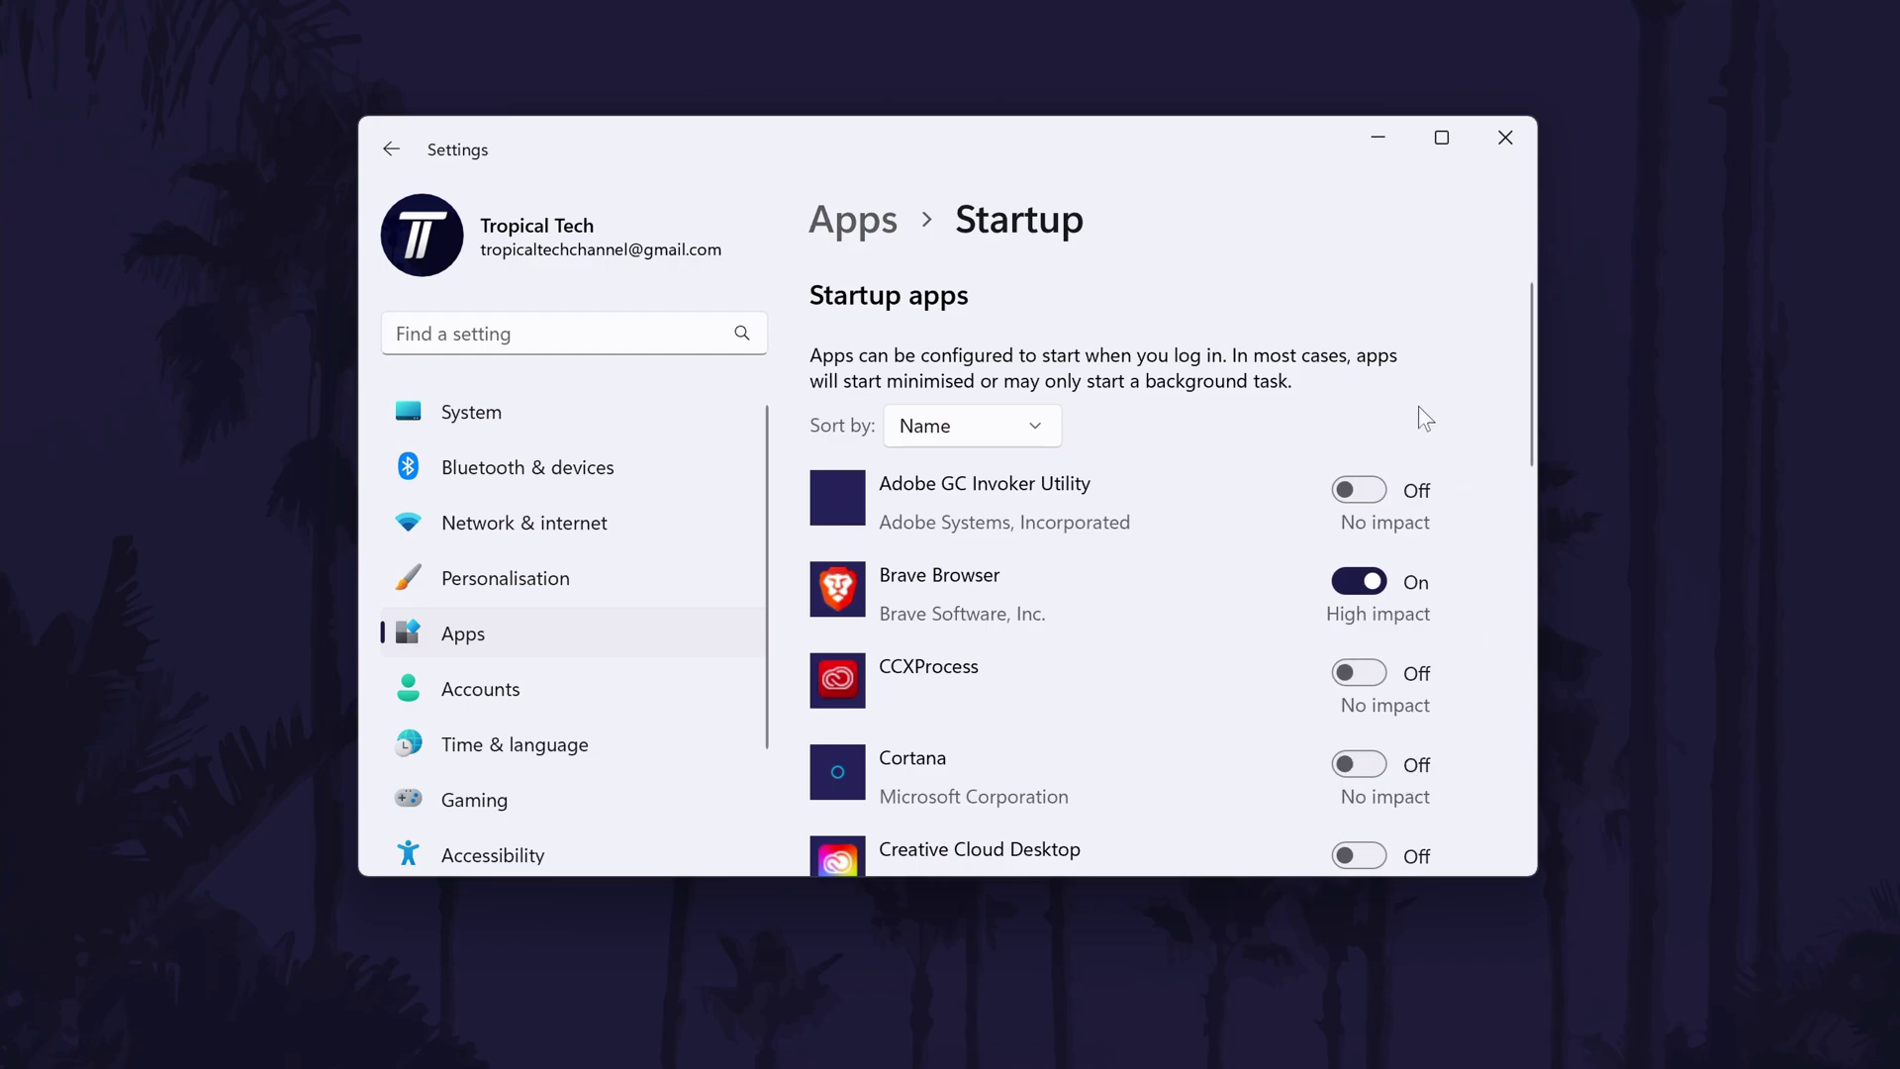
Leave Brave Browser's startup toggle switched Off
left_click(1369, 580)
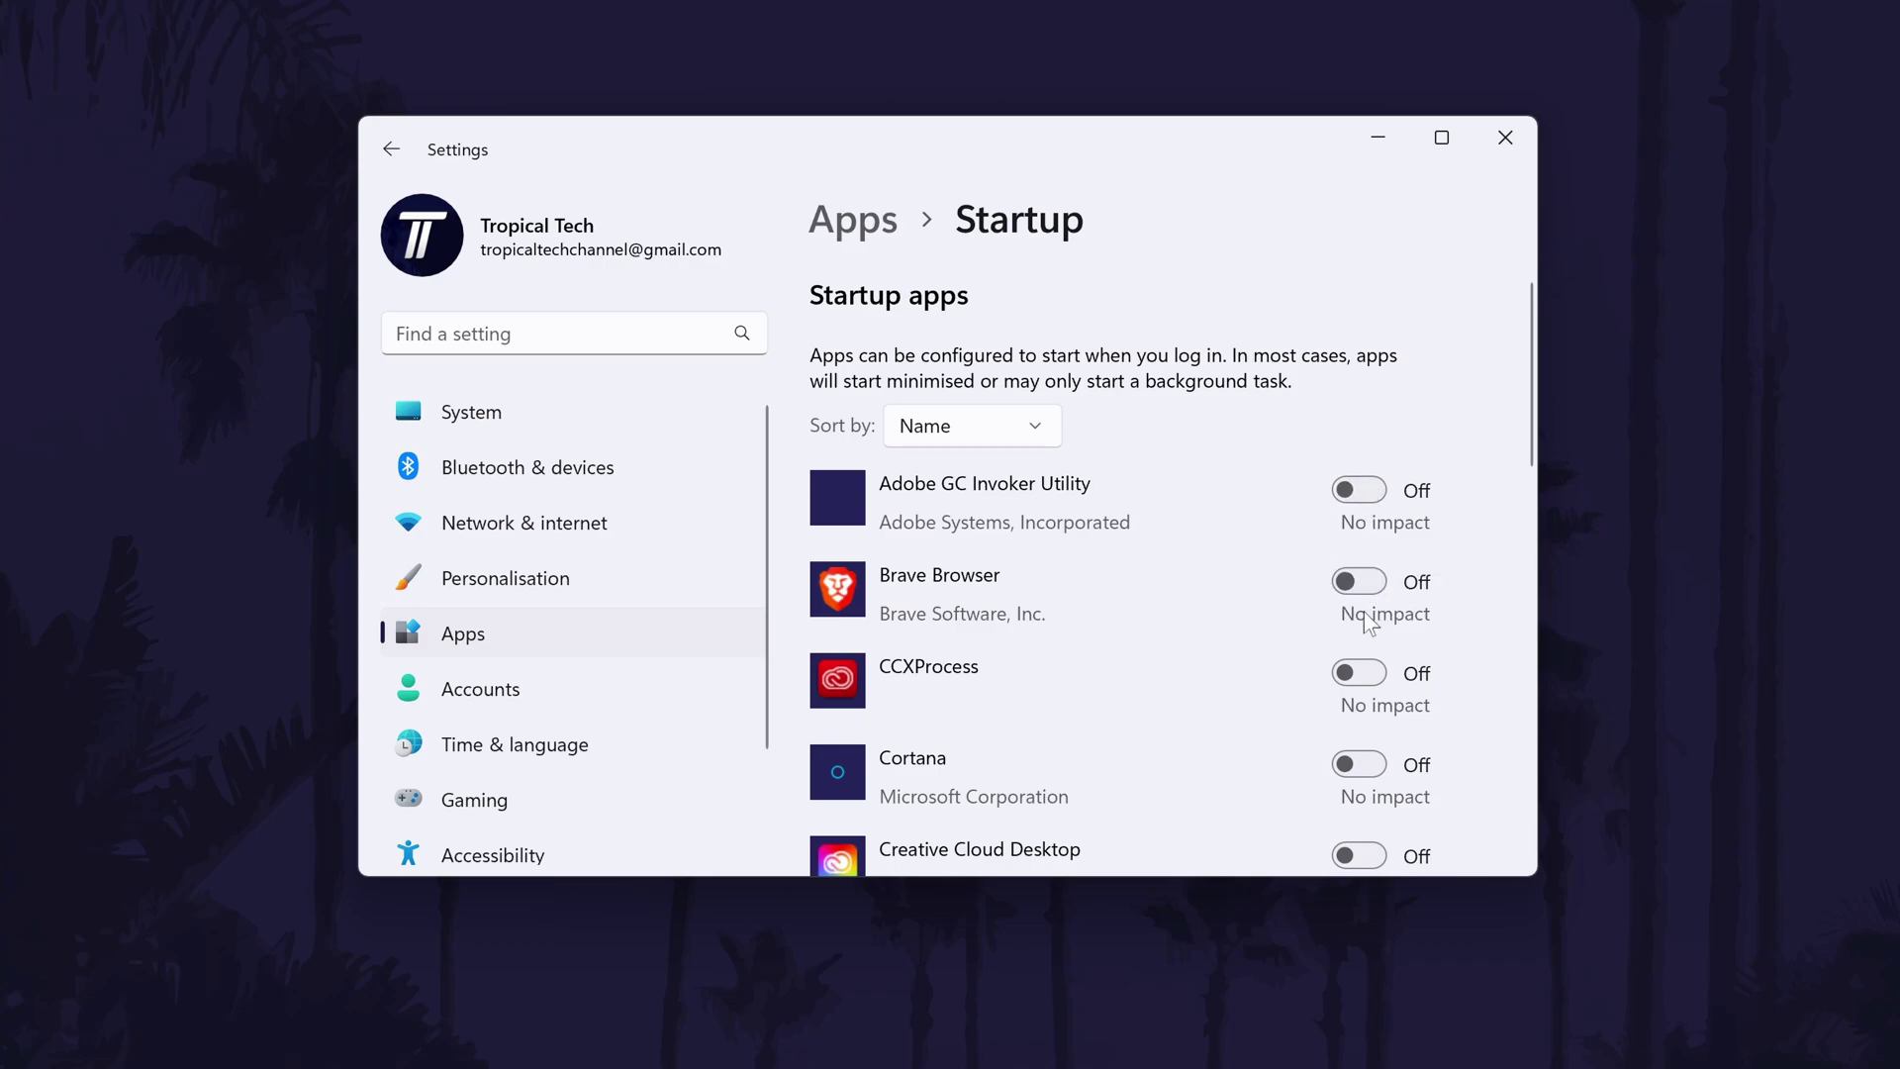
left_click(1359, 581)
left_click(1359, 581)
left_click(960, 425)
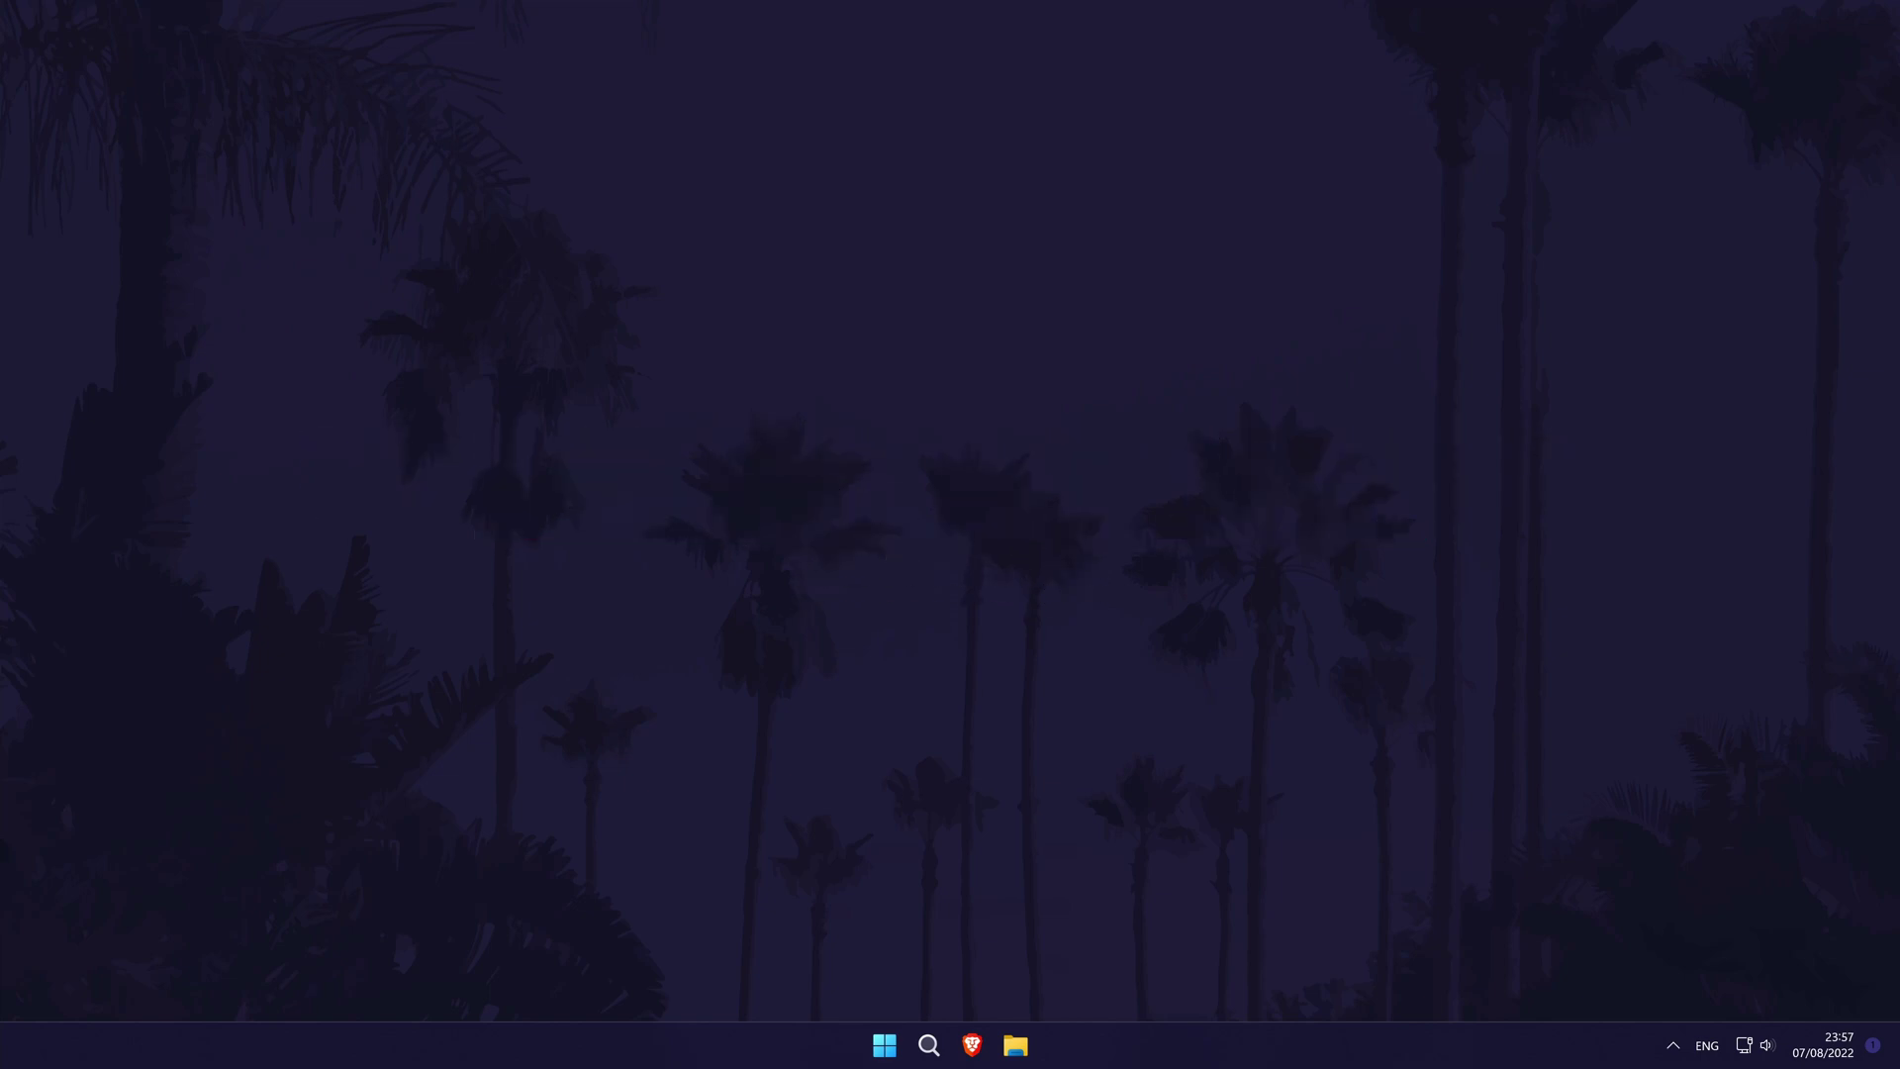
In Settings > System > Power, set Power mode to Best performance
left_click(930, 1047)
type("settings")
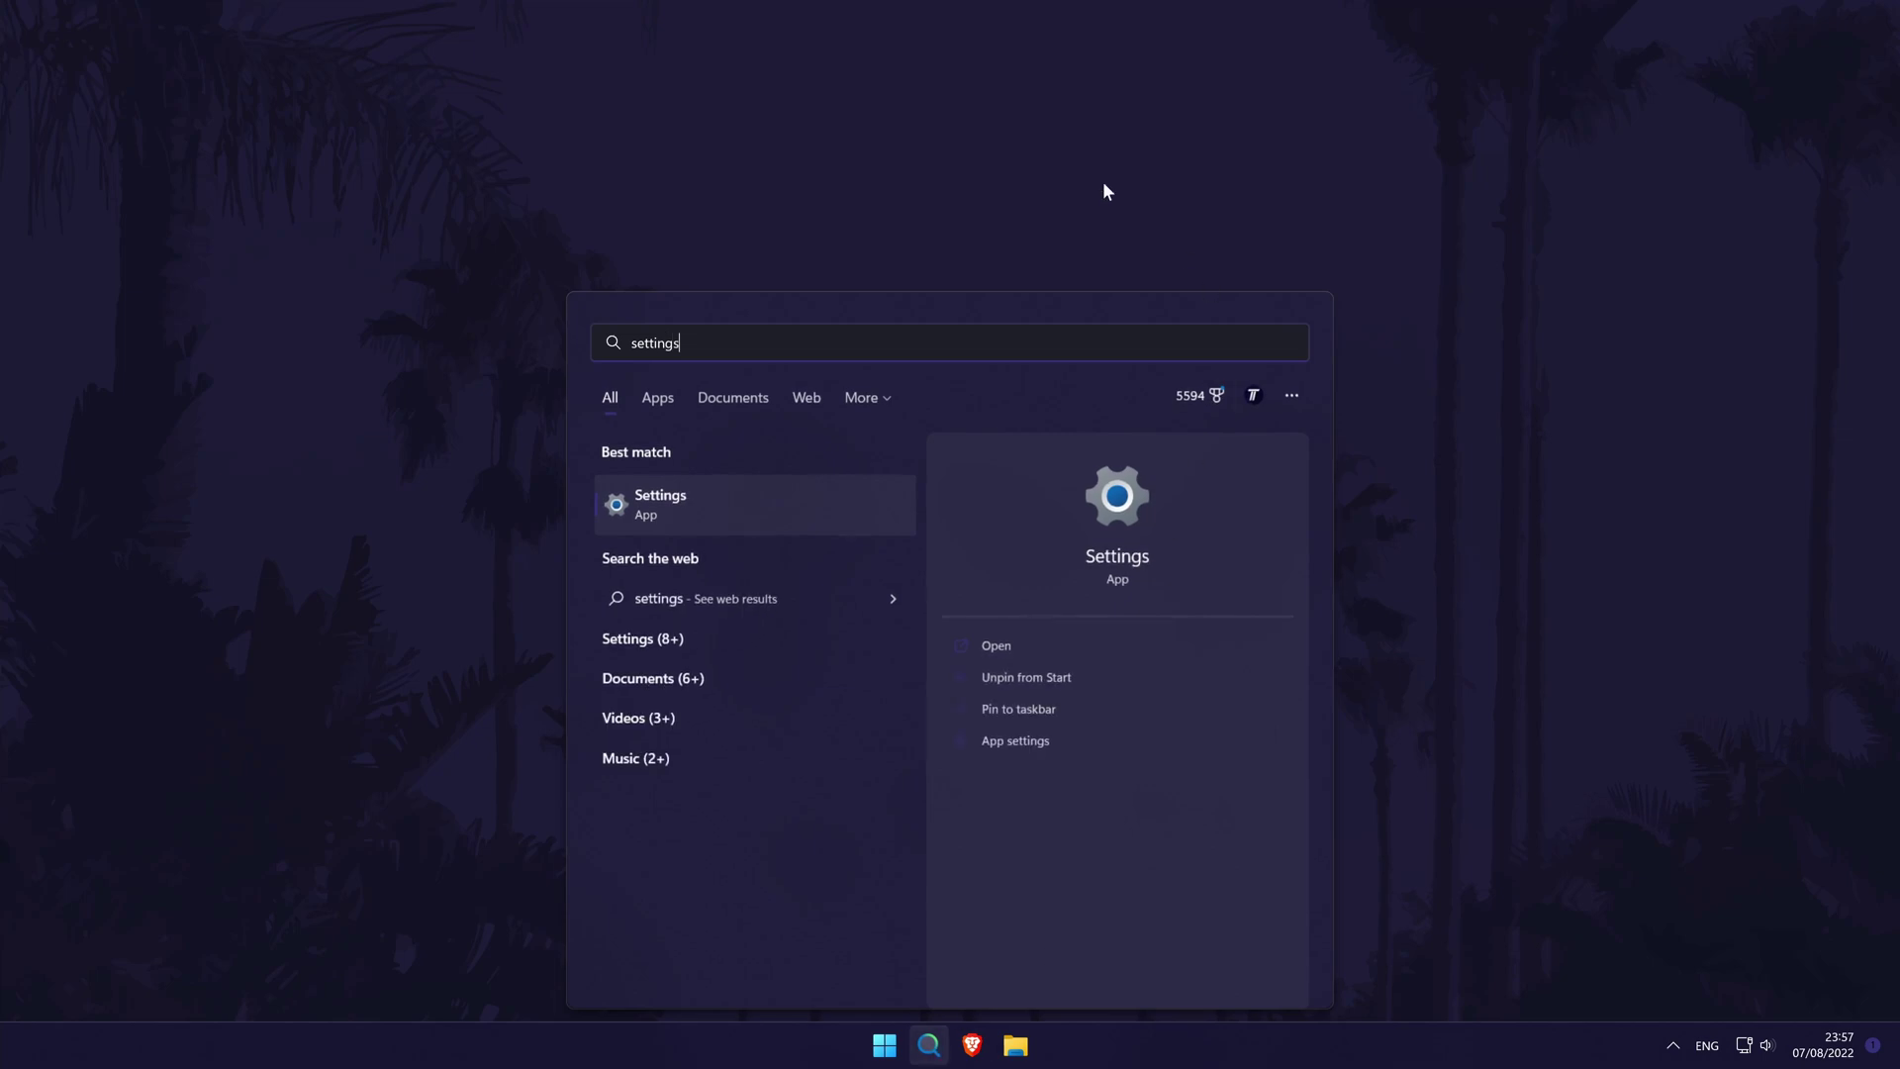
left_click(726, 503)
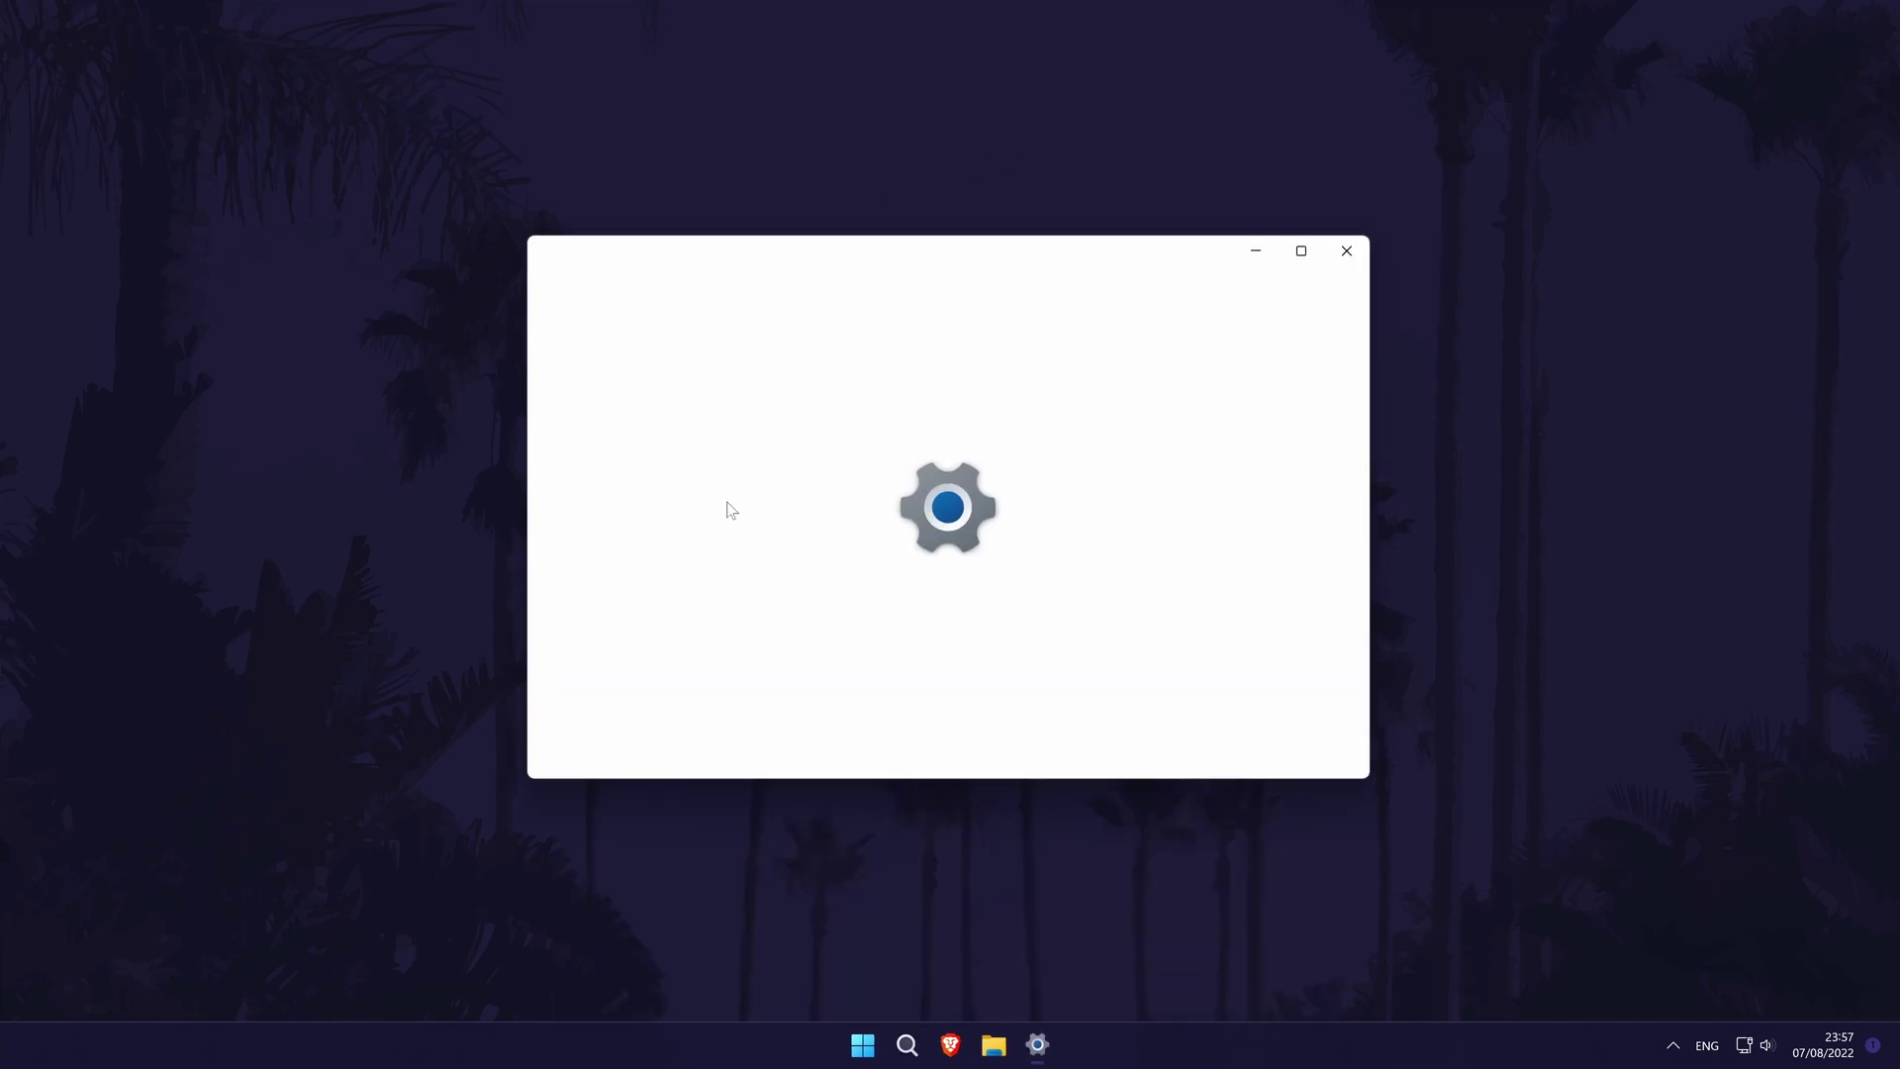
scroll(1273, 462, "down", 5)
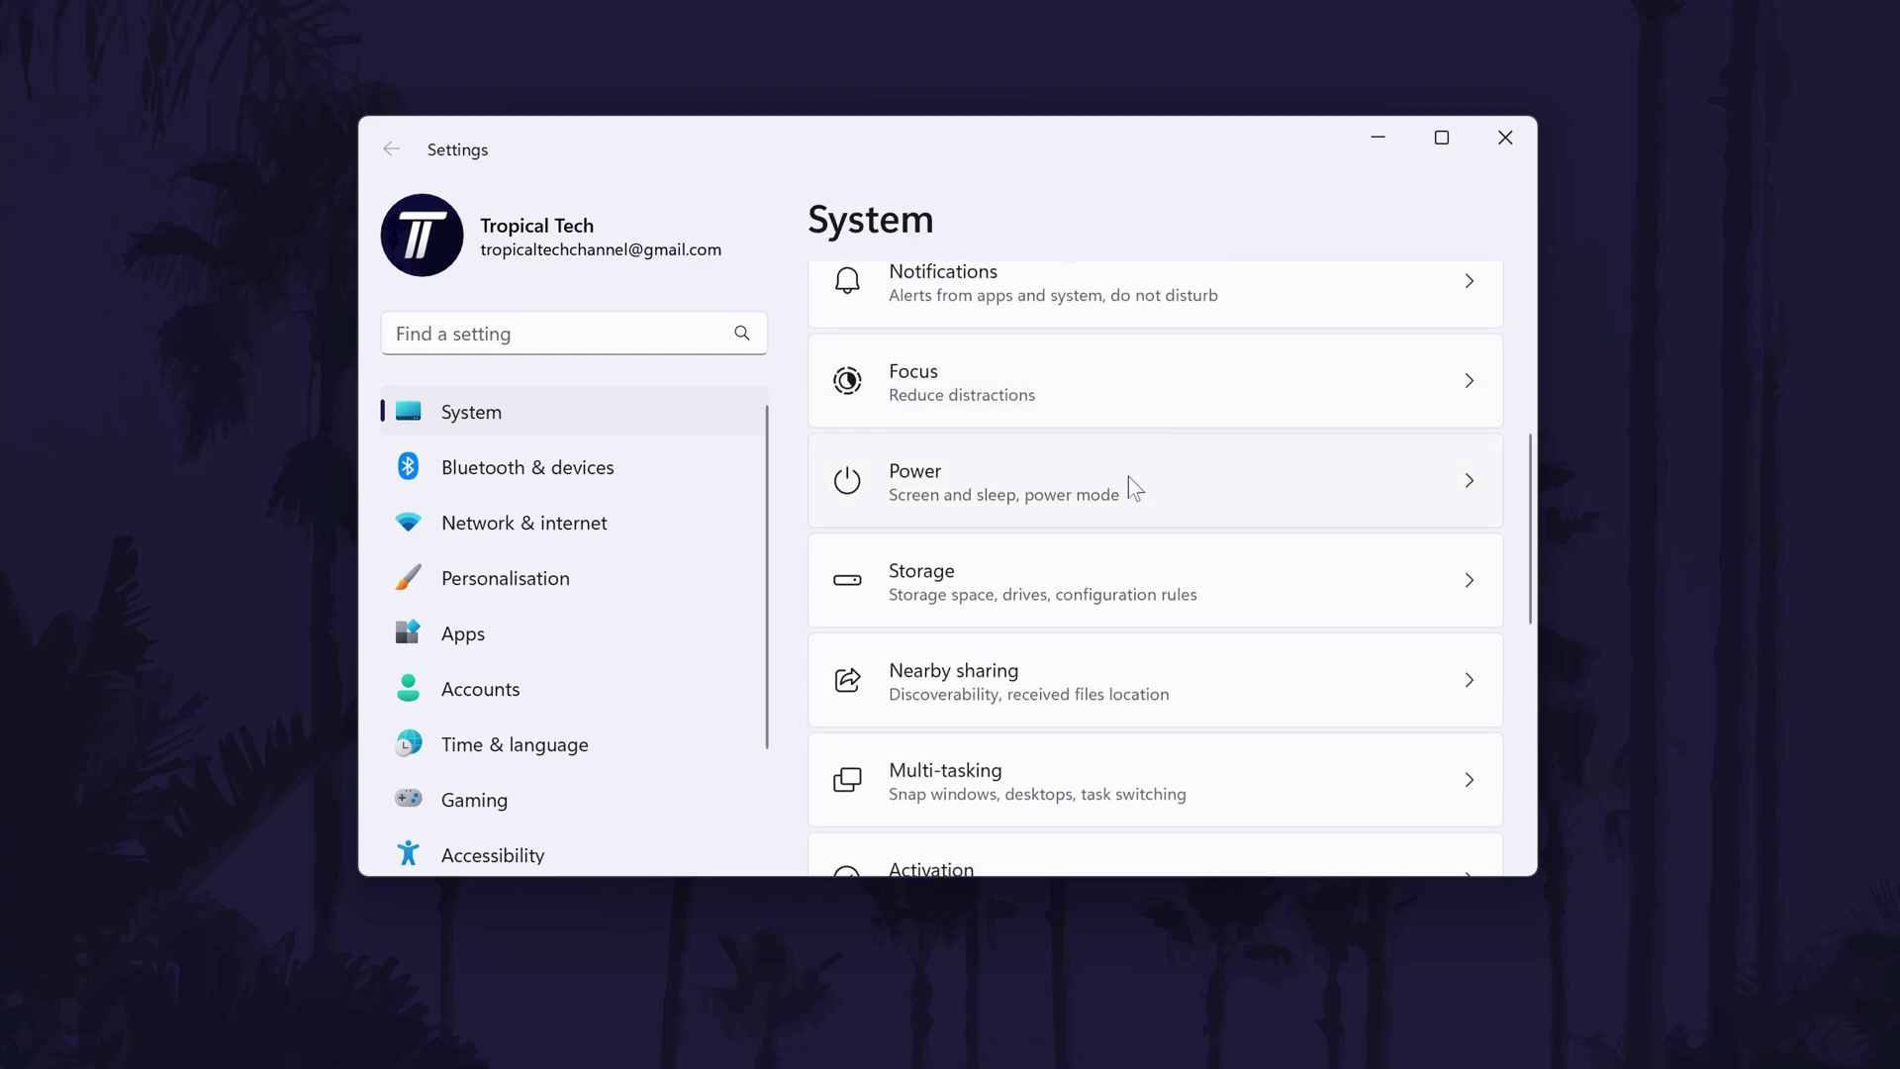
left_click(1130, 478)
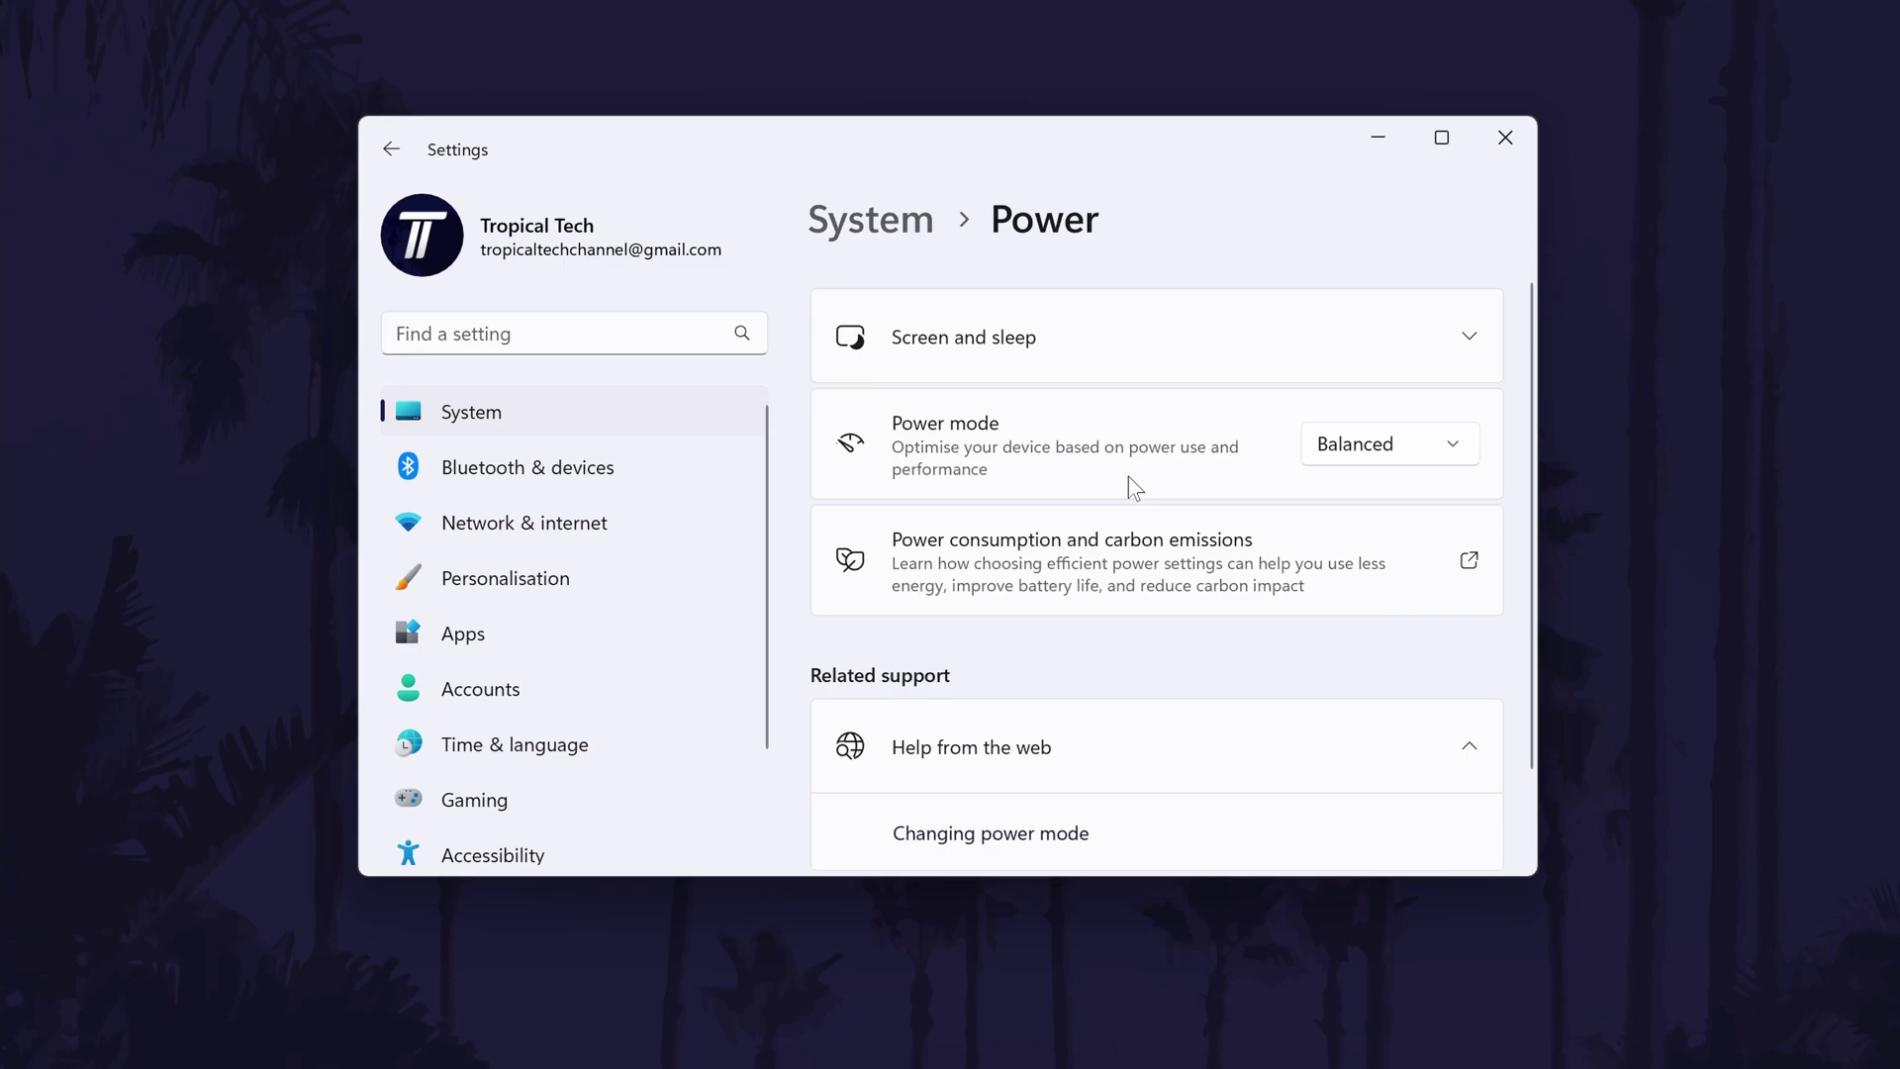
left_click(1397, 448)
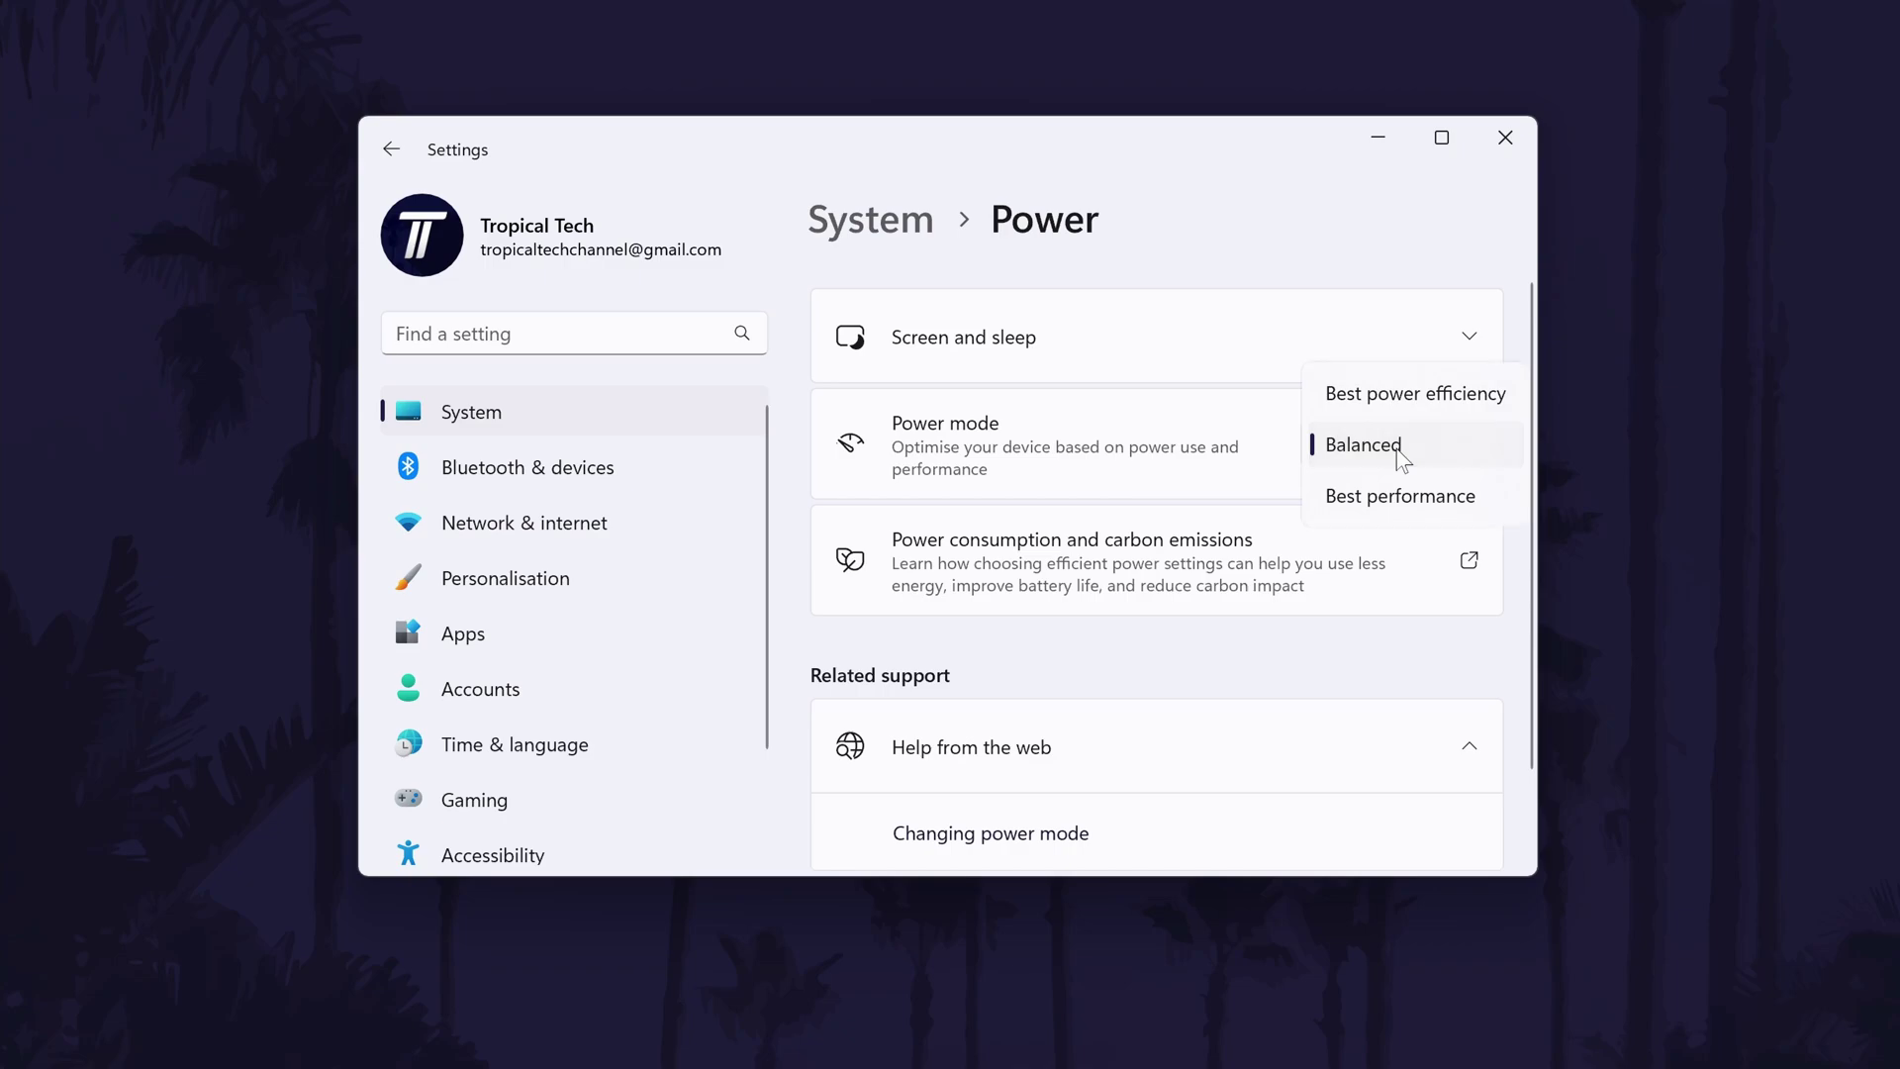
left_click(1498, 501)
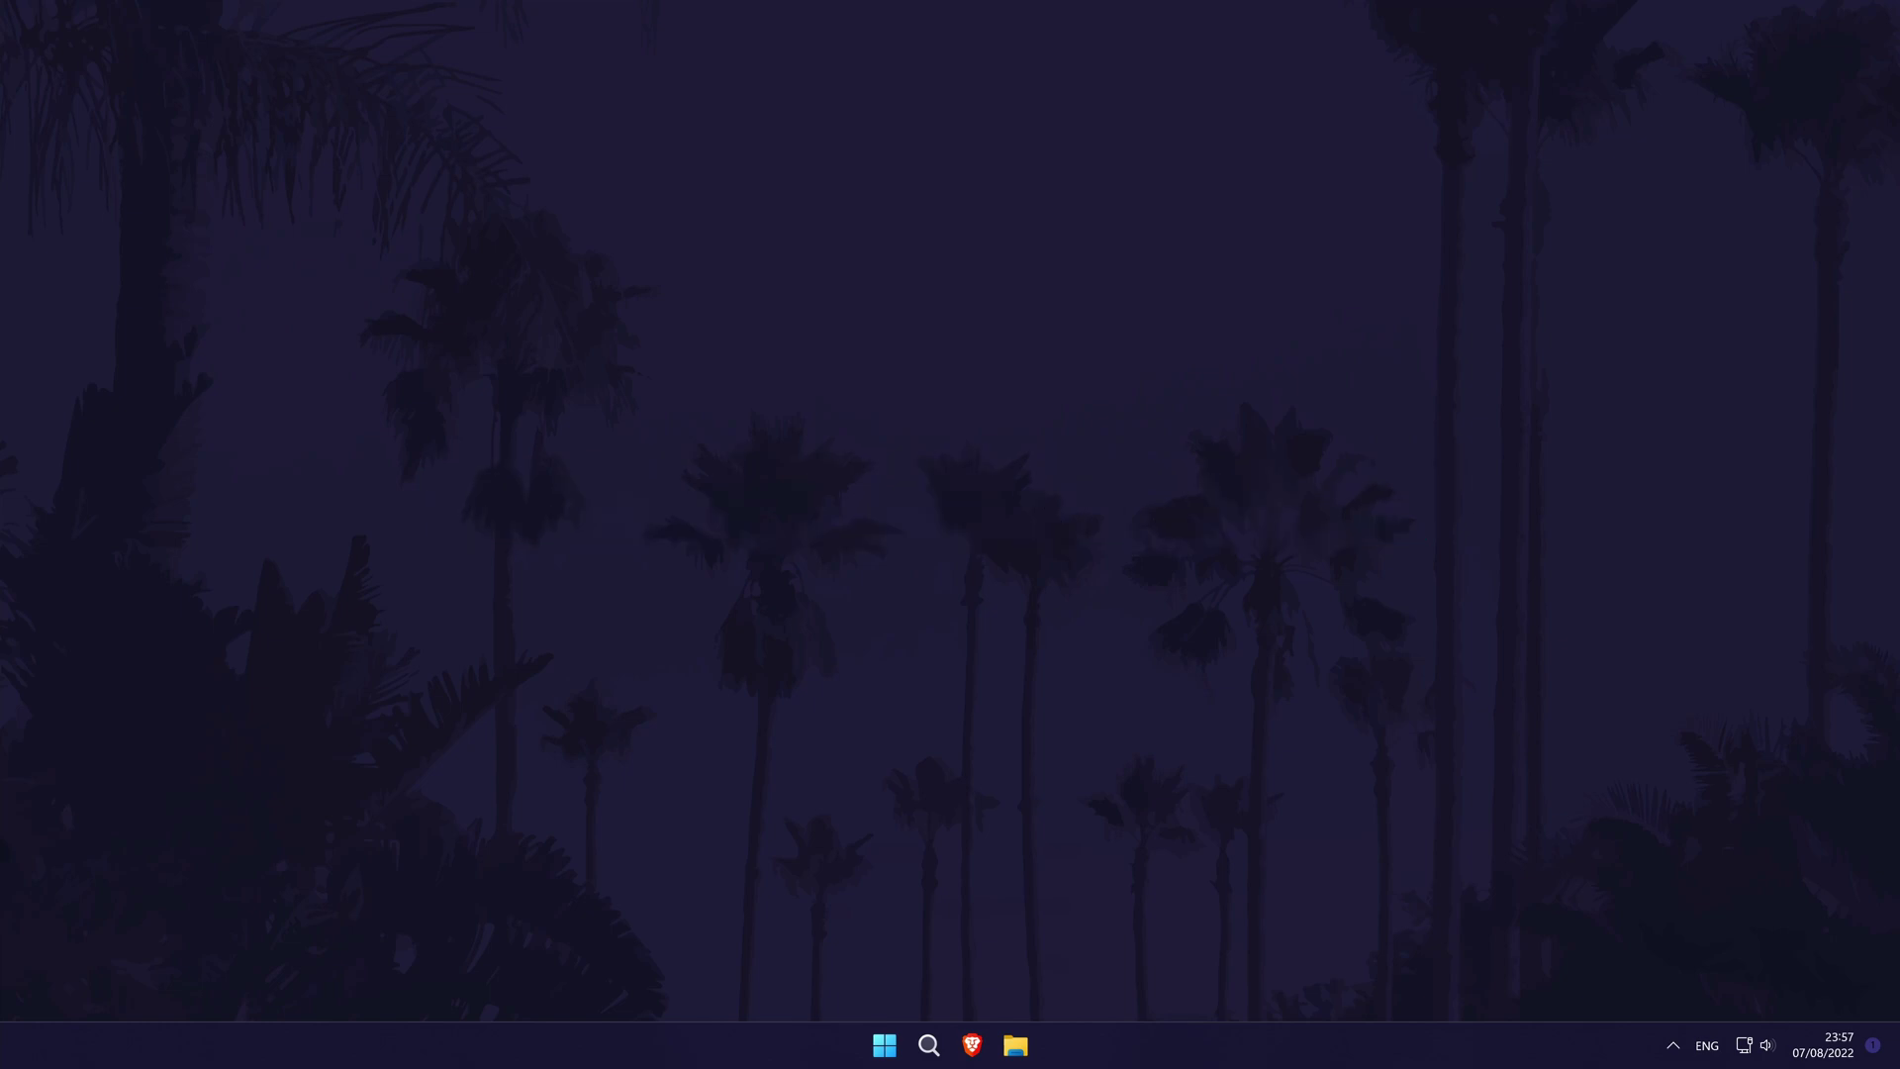
left_click(928, 1046)
type("contr")
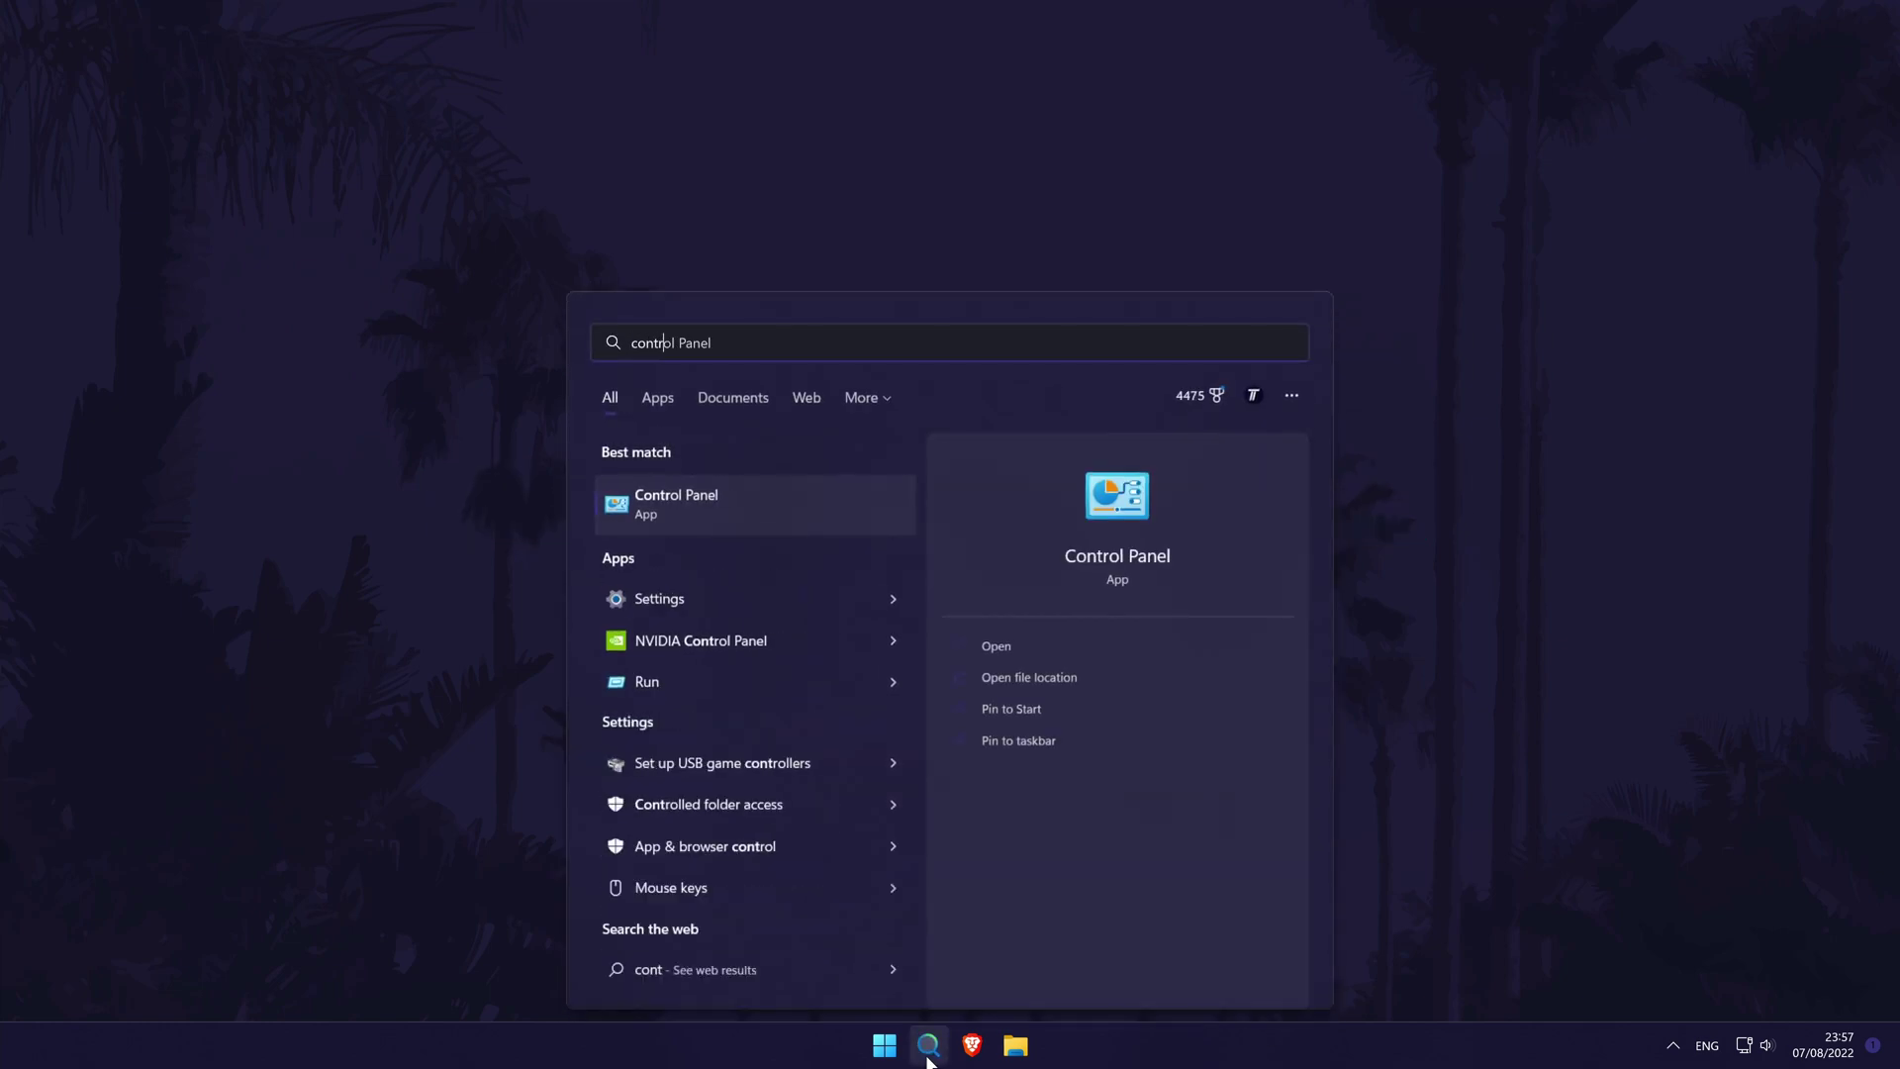
type("ol panel")
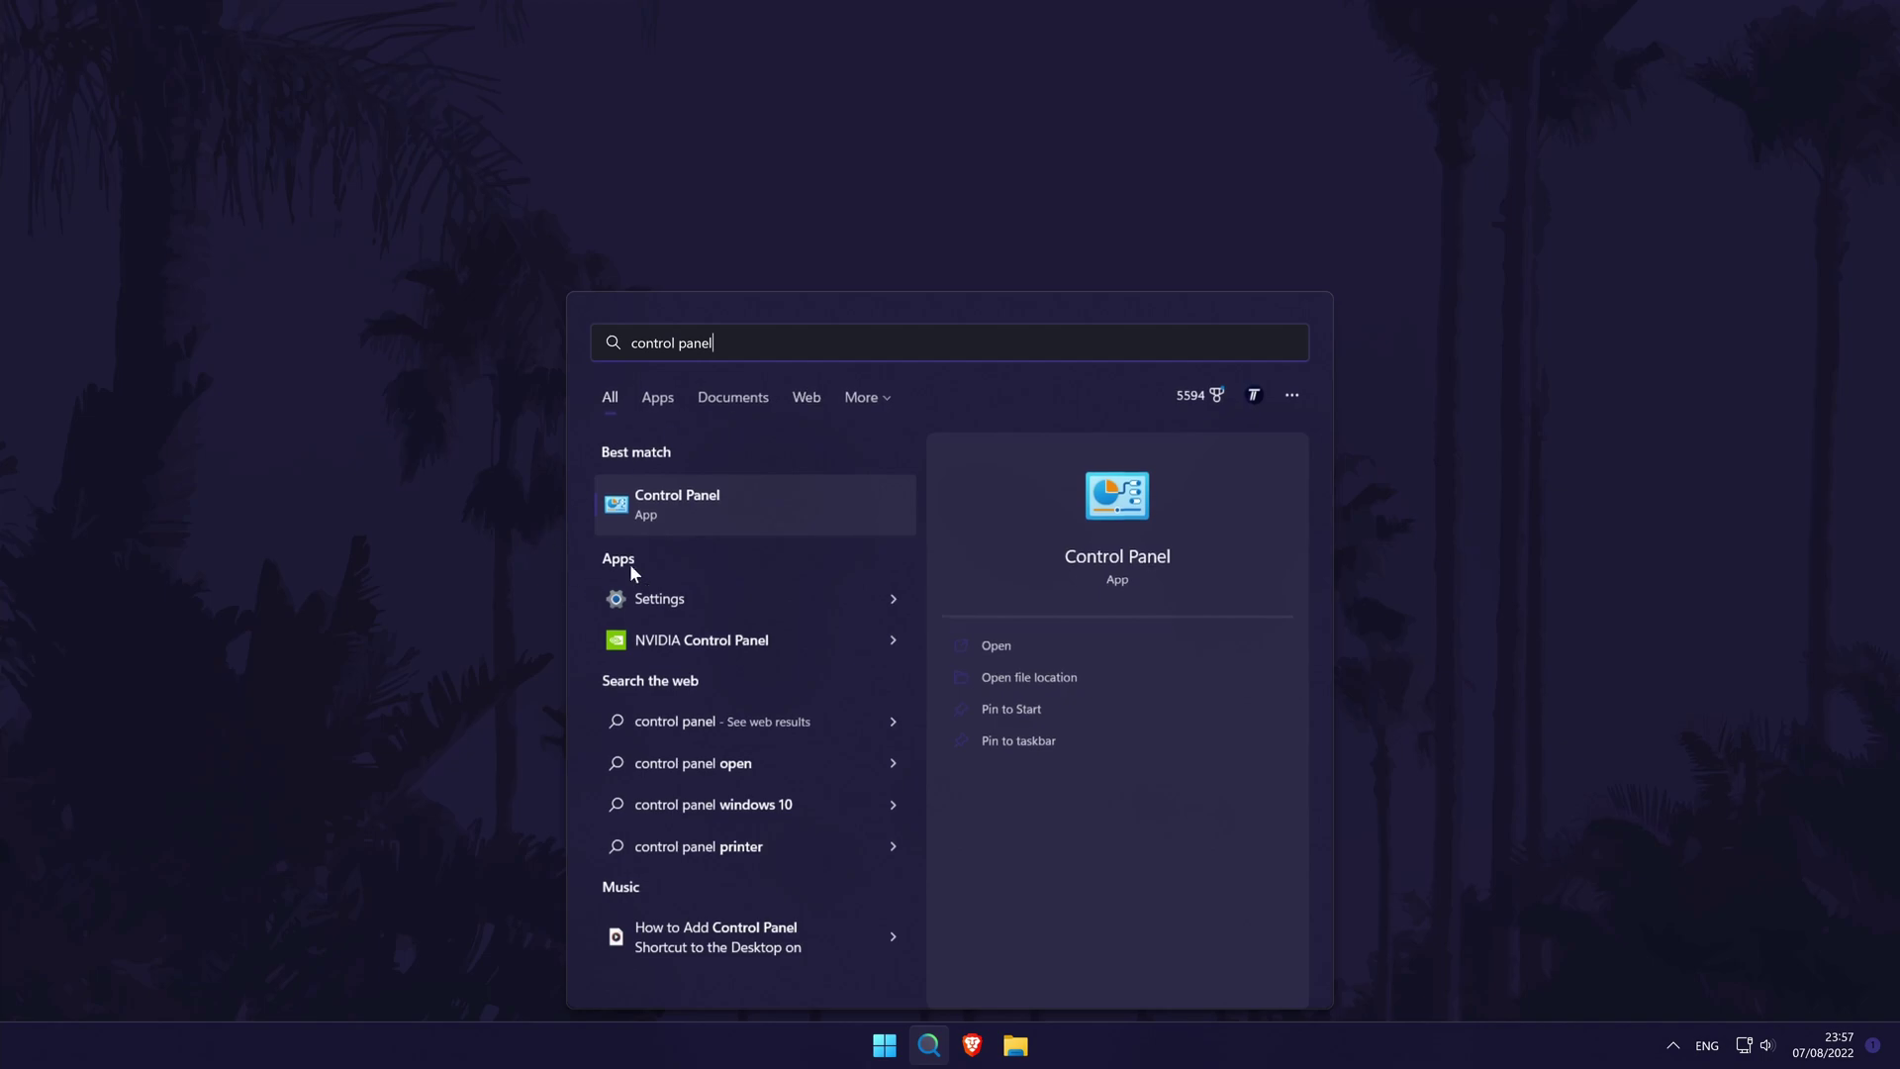
left_click(714, 509)
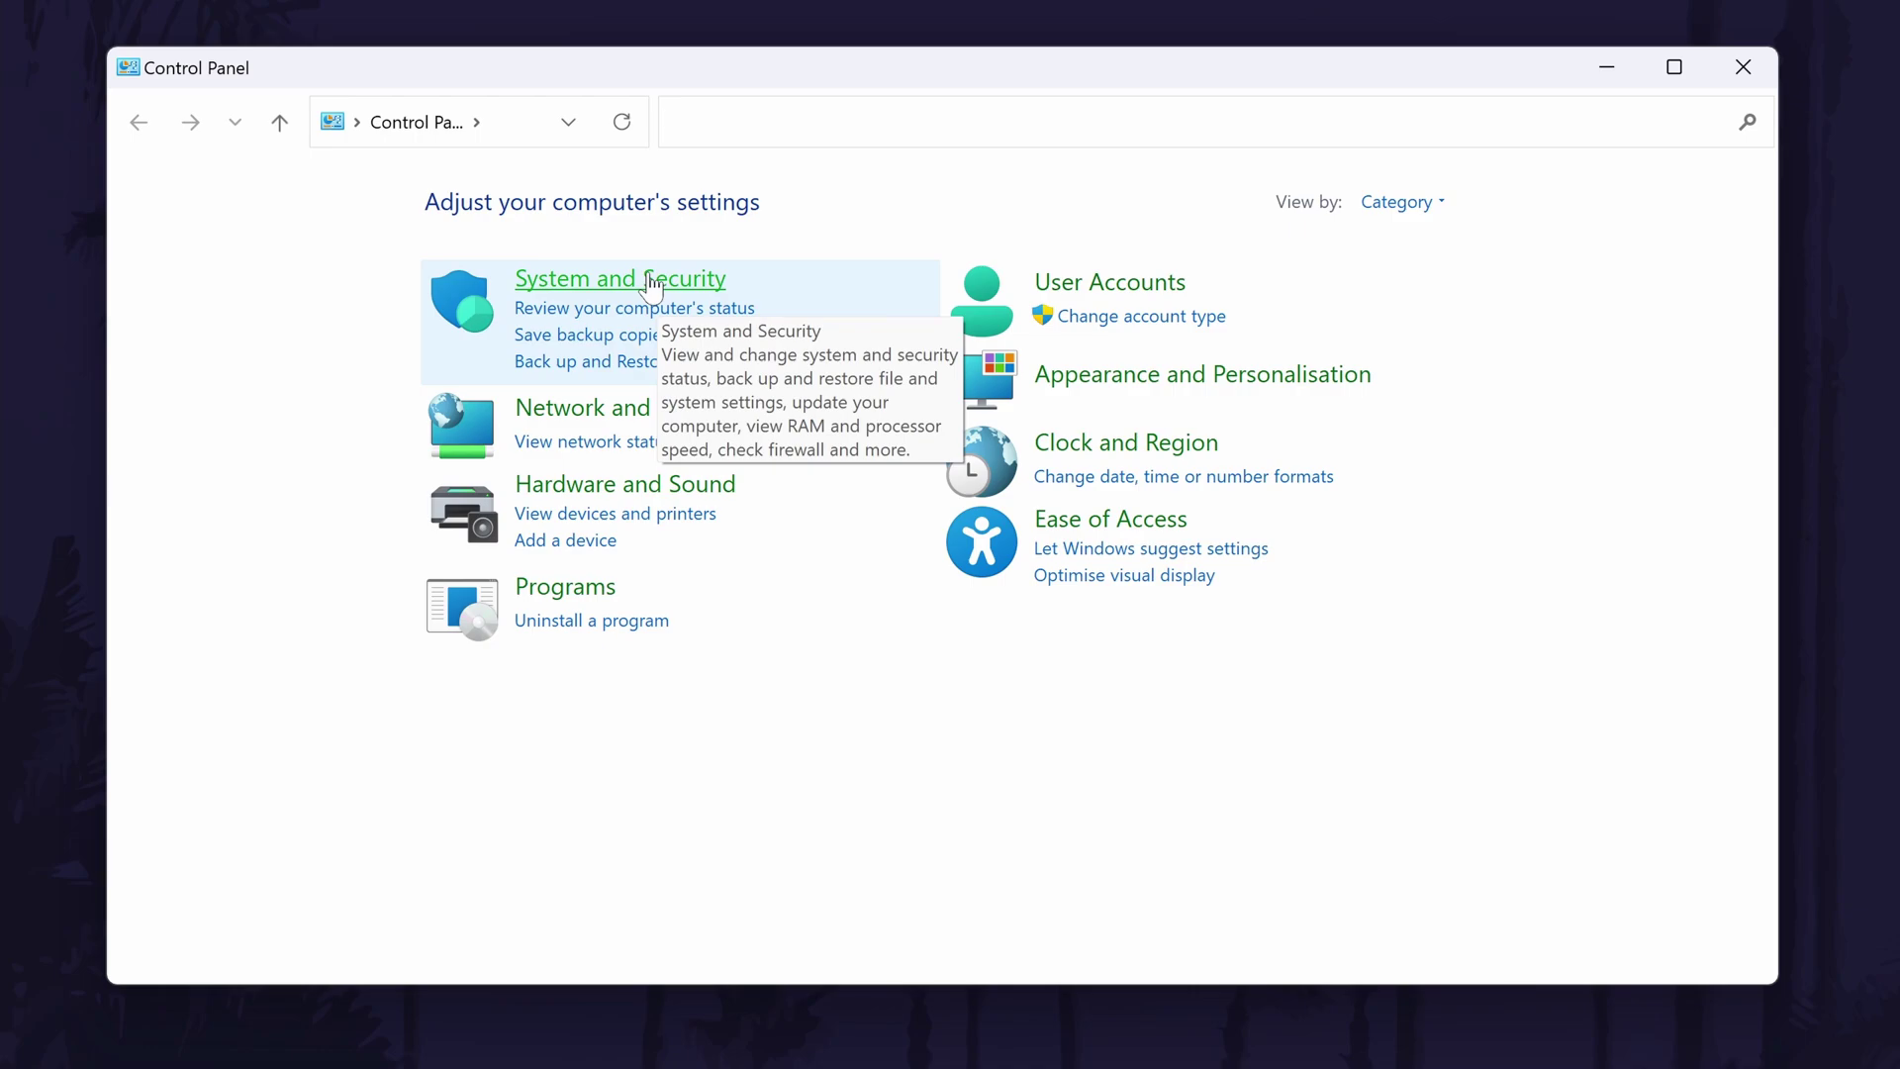
left_click(650, 283)
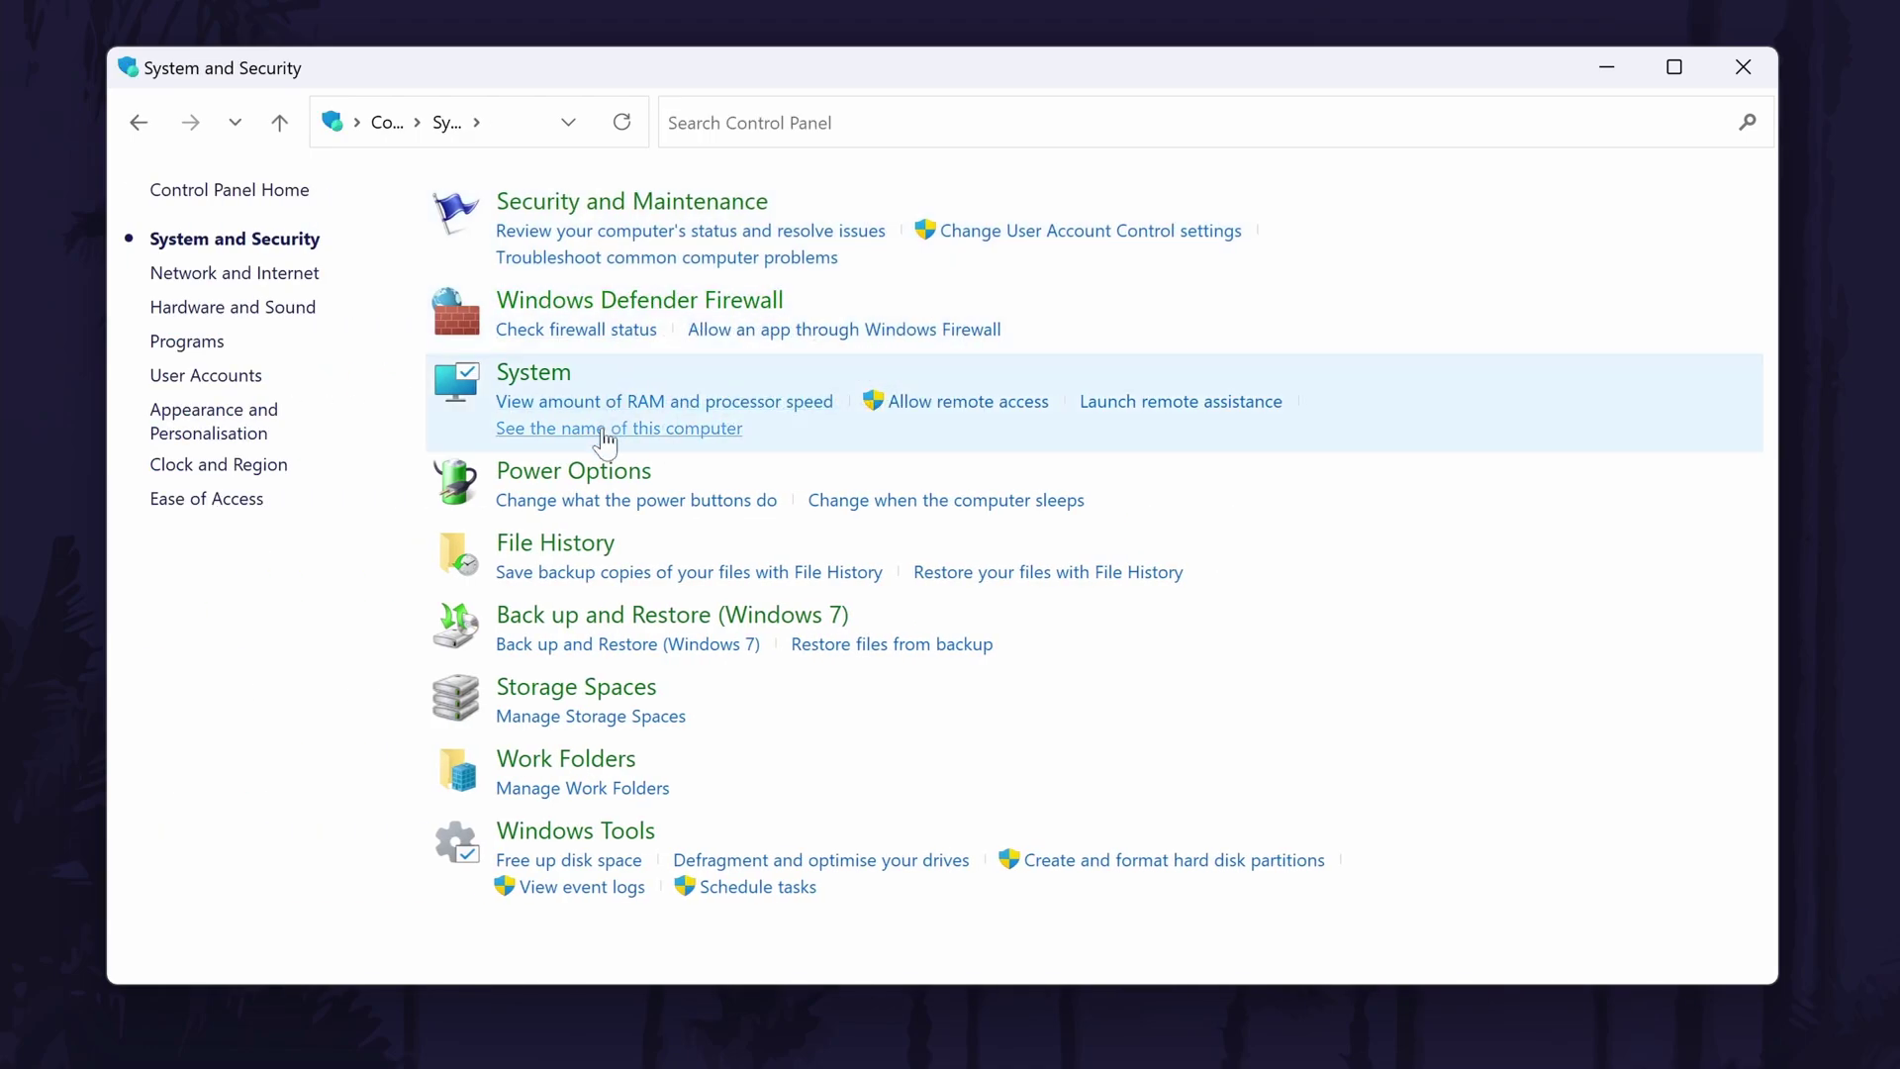
left_click(584, 472)
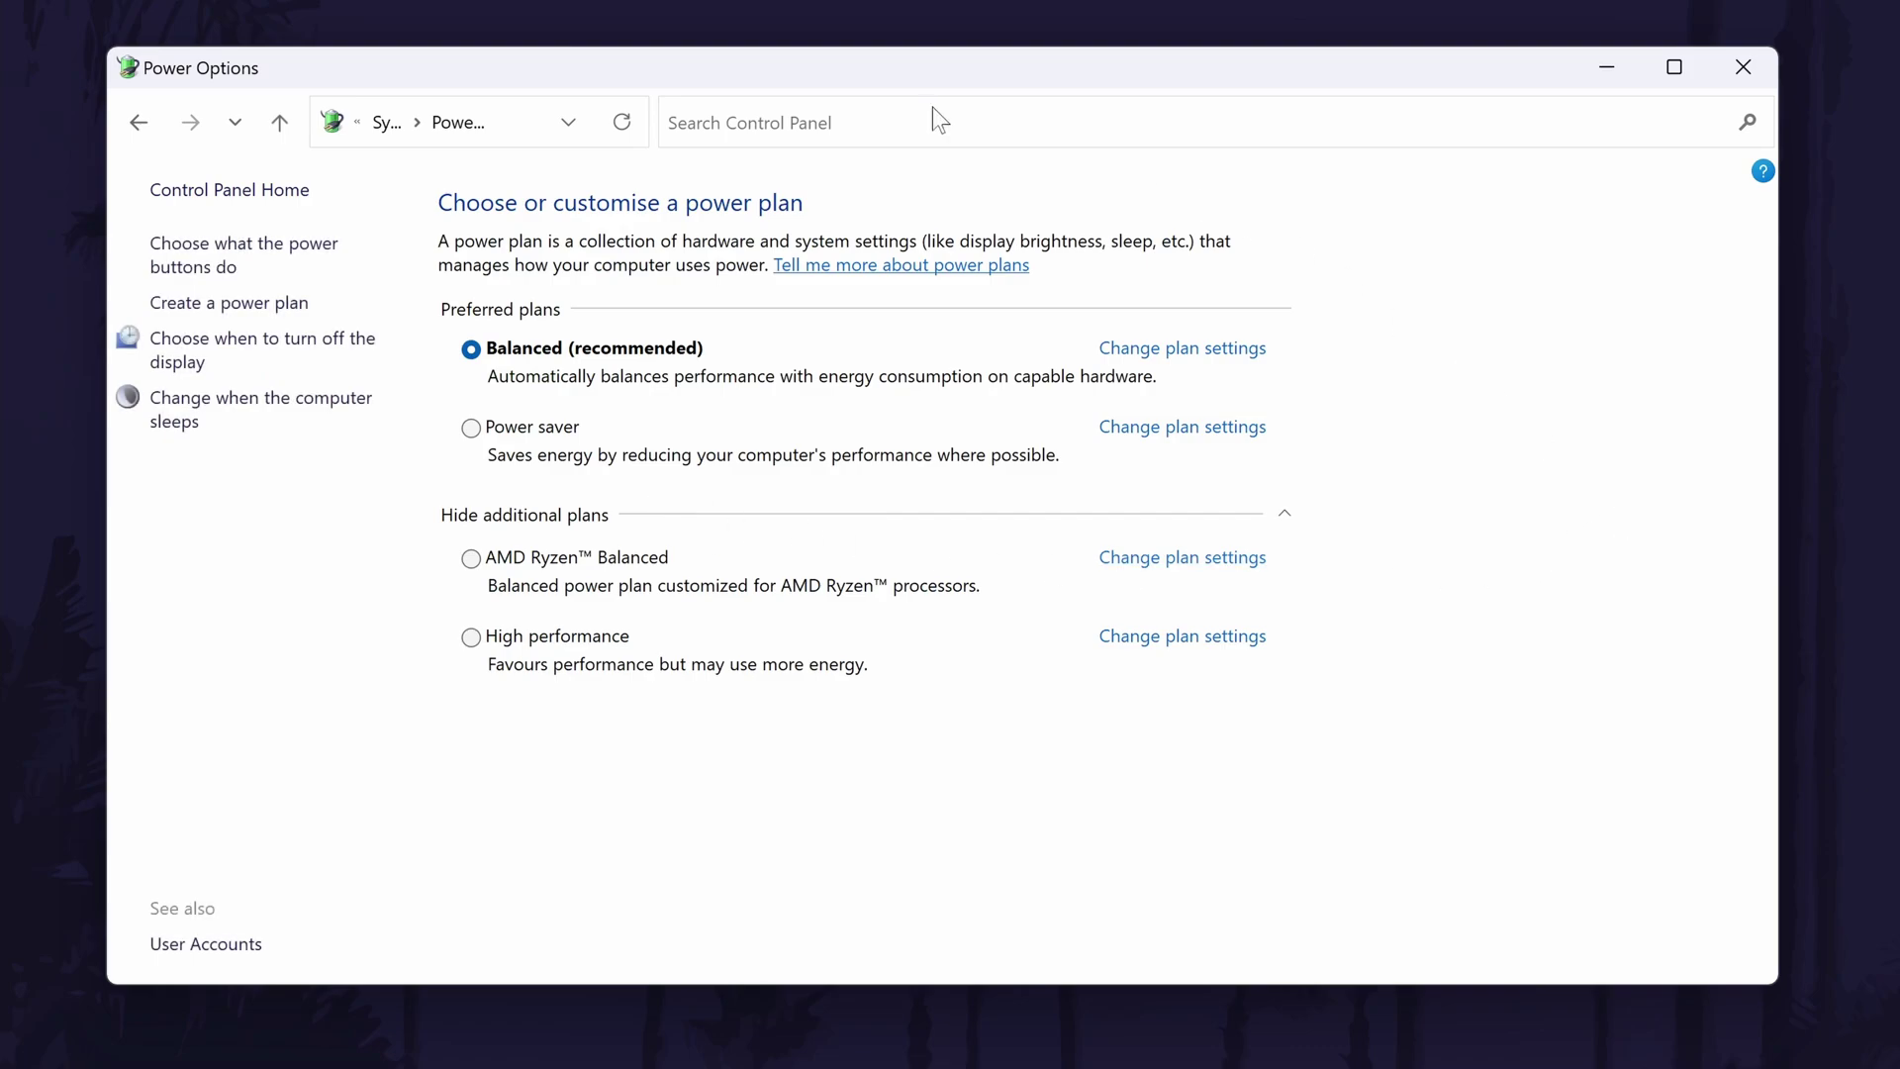
left_click(269, 267)
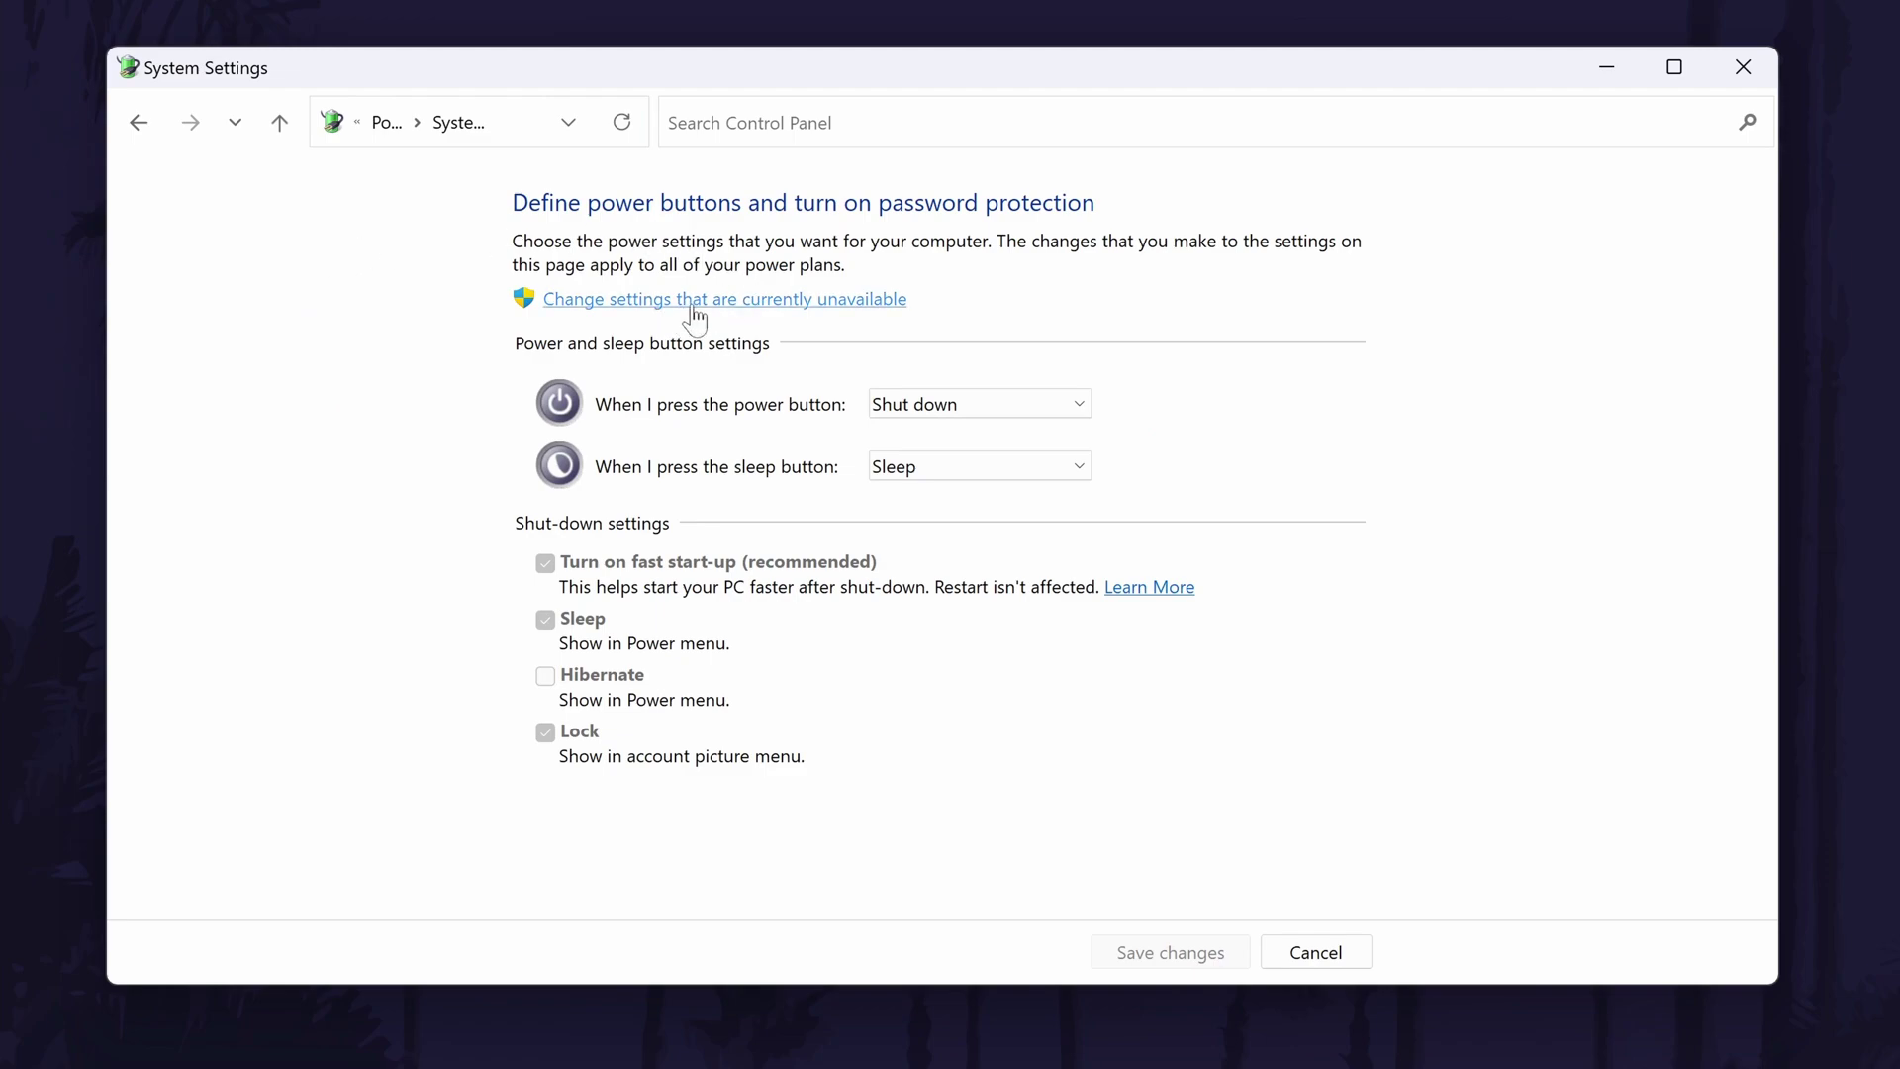
left_click(745, 301)
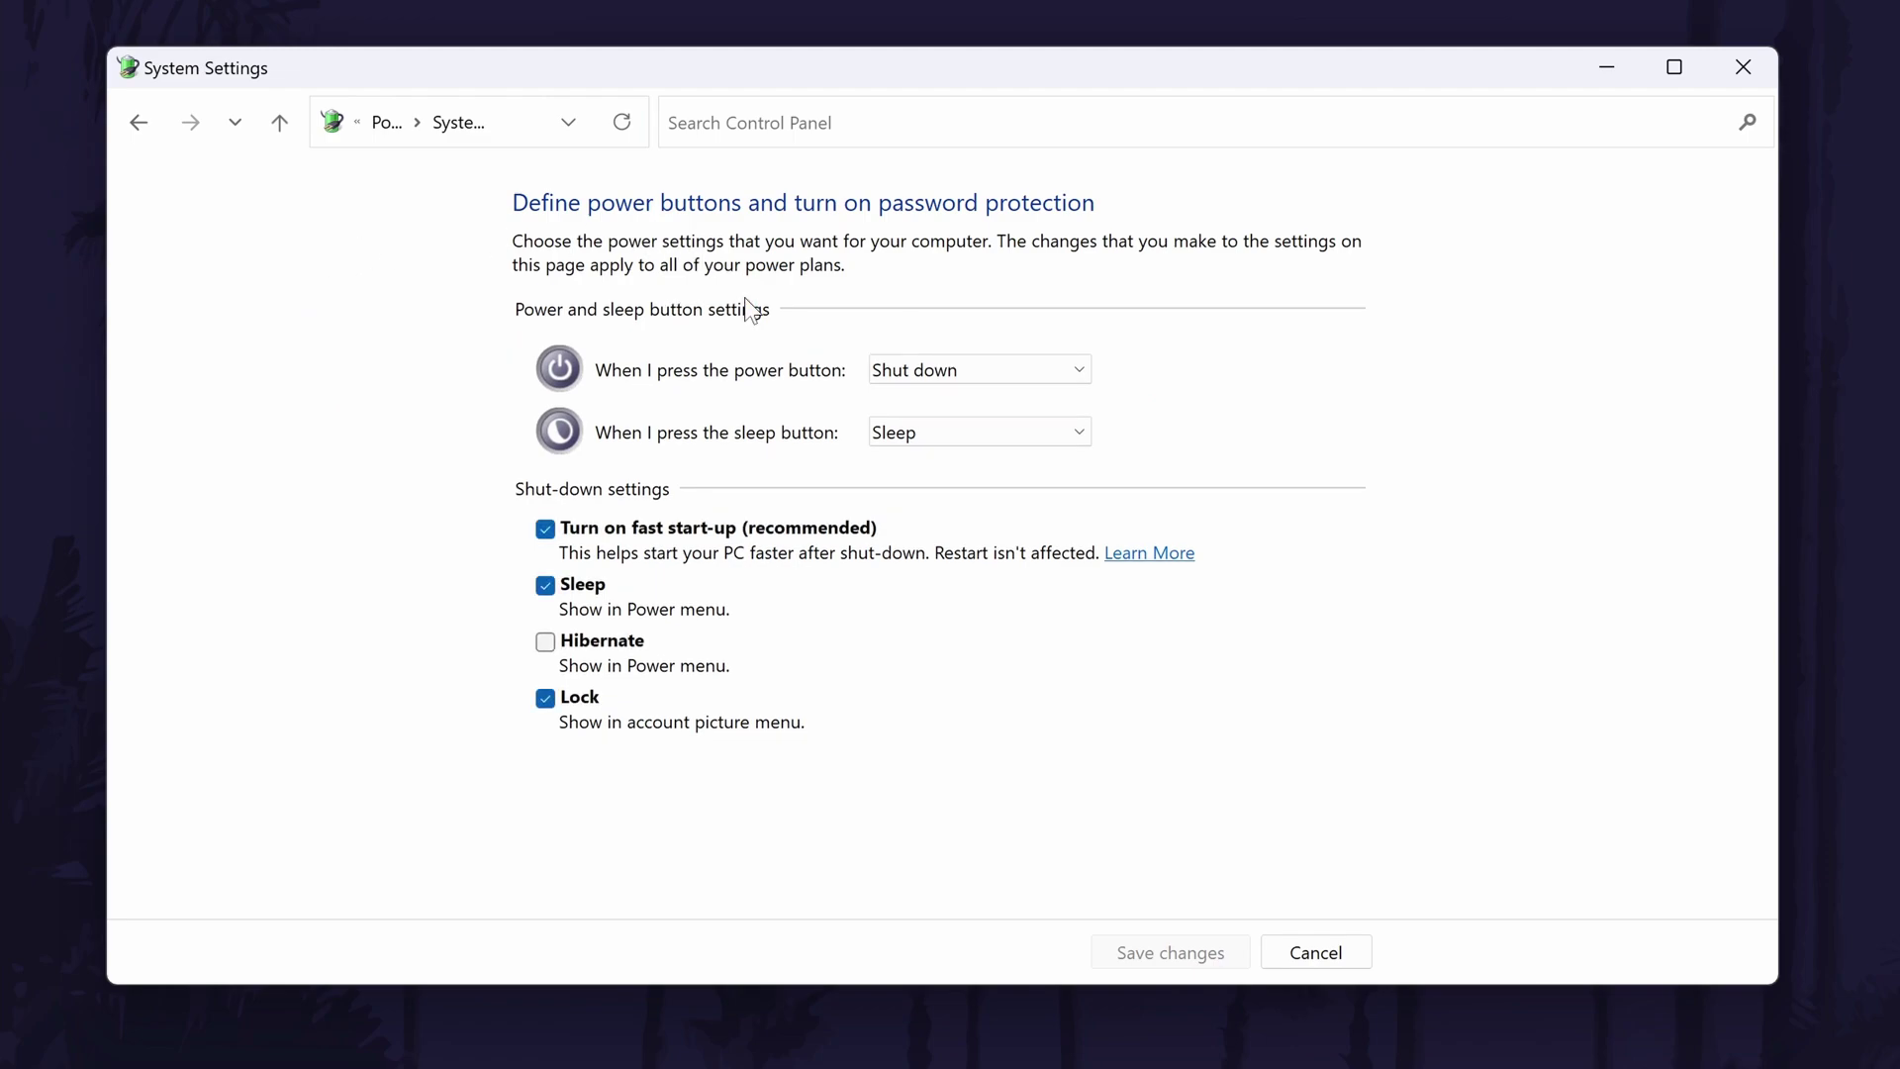
left_click(546, 529)
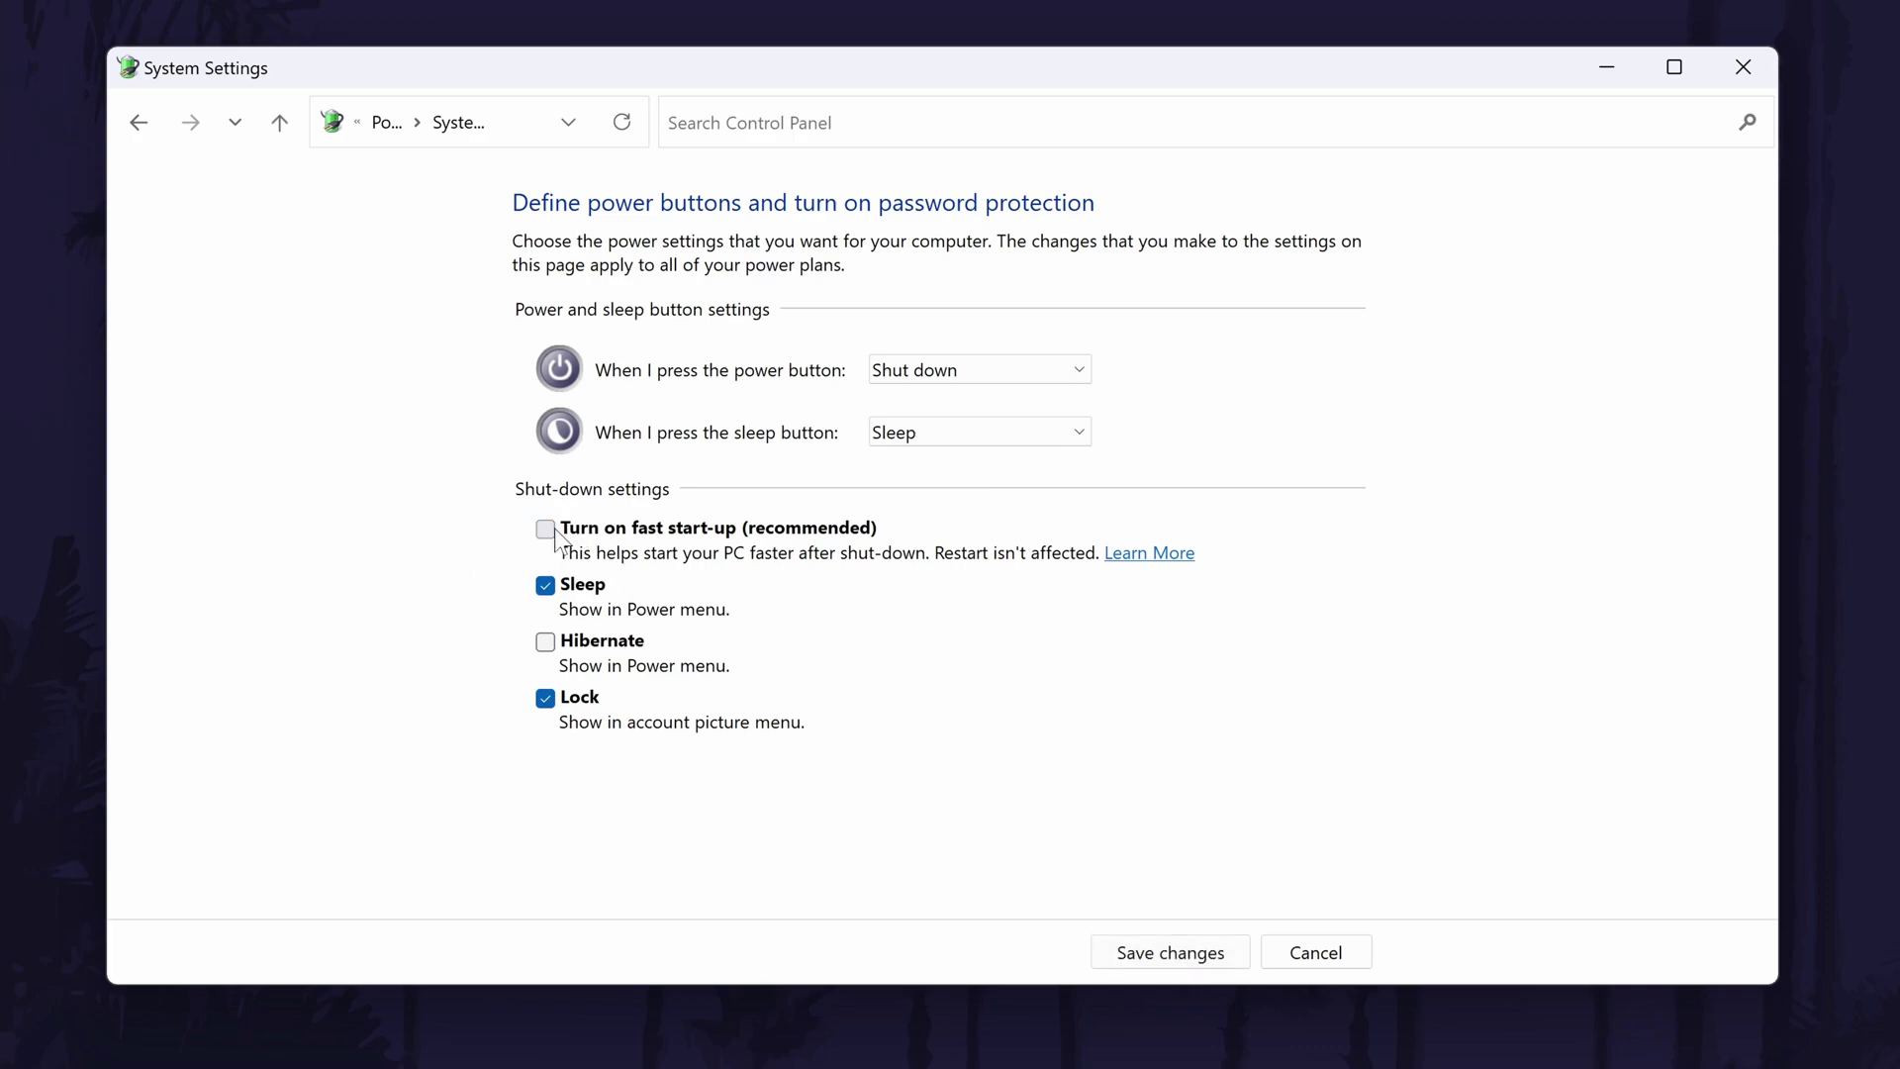
left_click(547, 529)
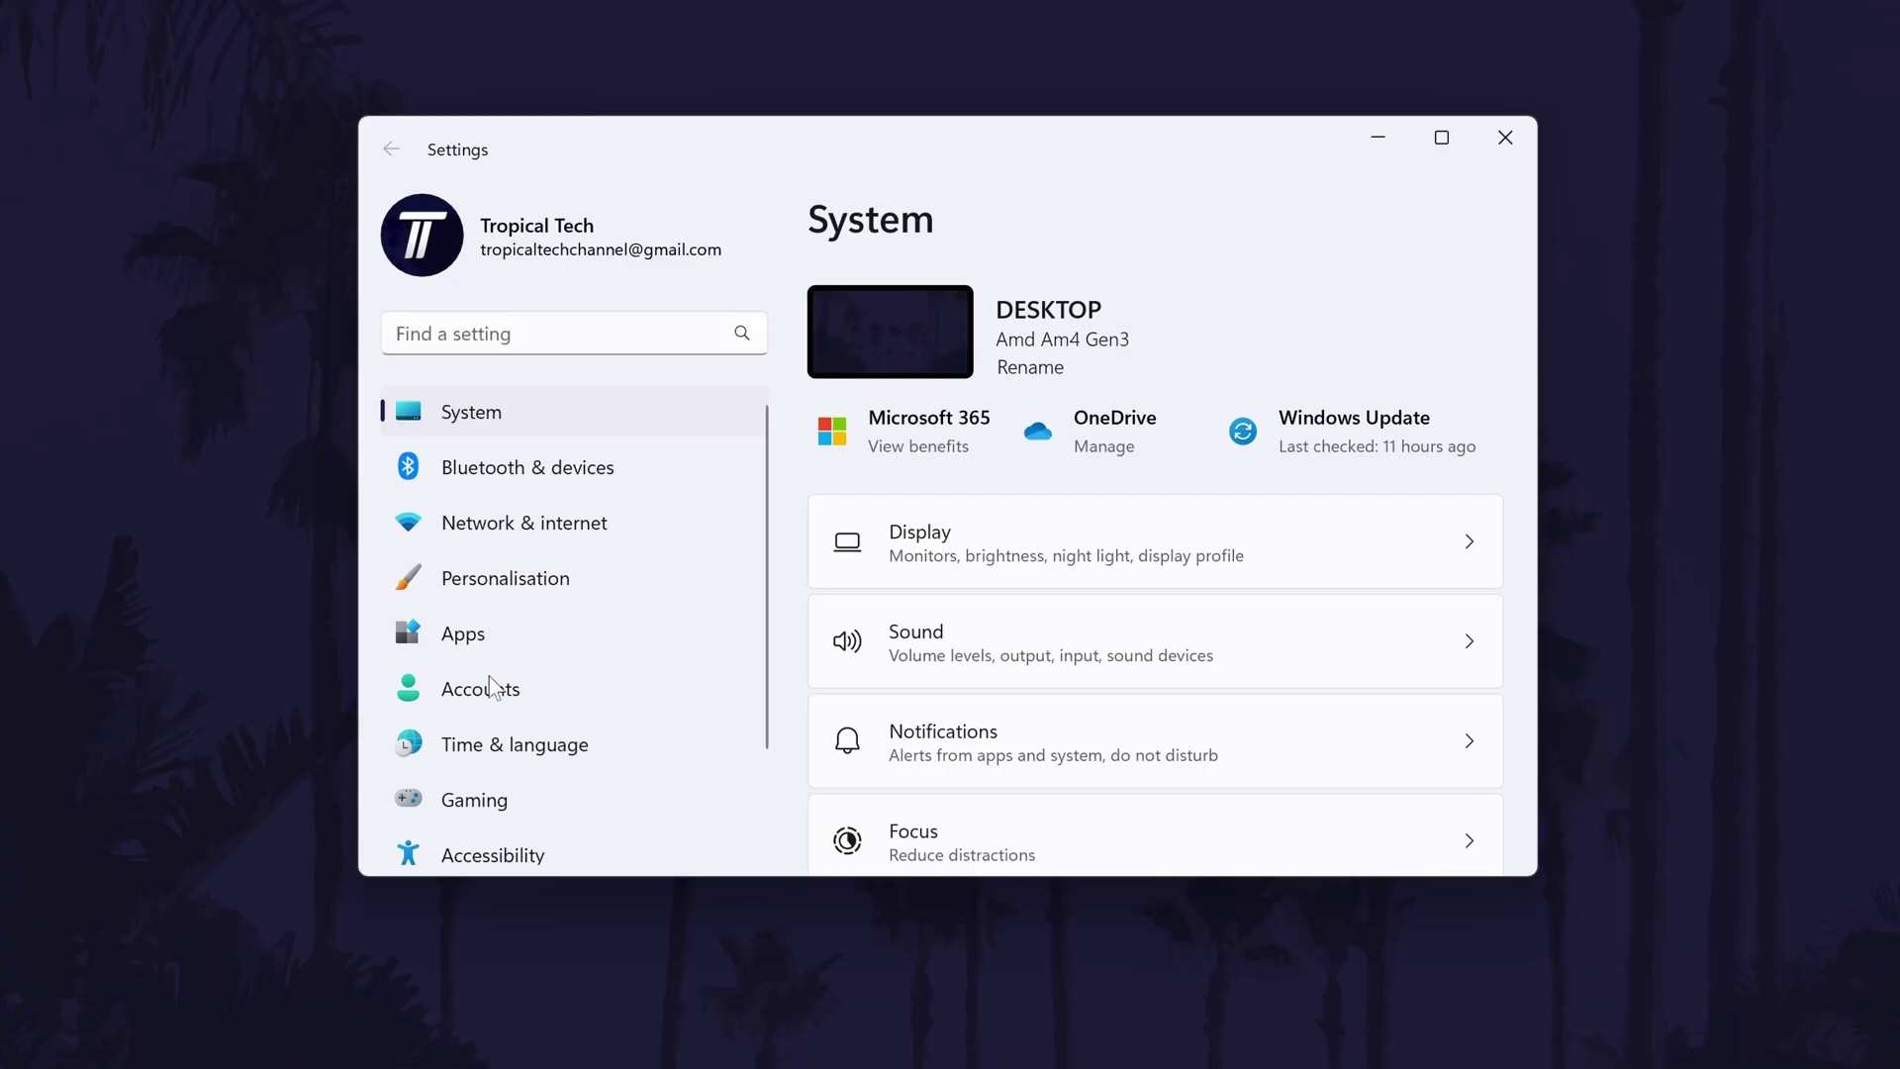
Go to Accounts > Sign-in options to review the available sign-in methods
left_click(510, 683)
scroll(1332, 375, "down", 3)
scroll(1331, 374, "down", 2)
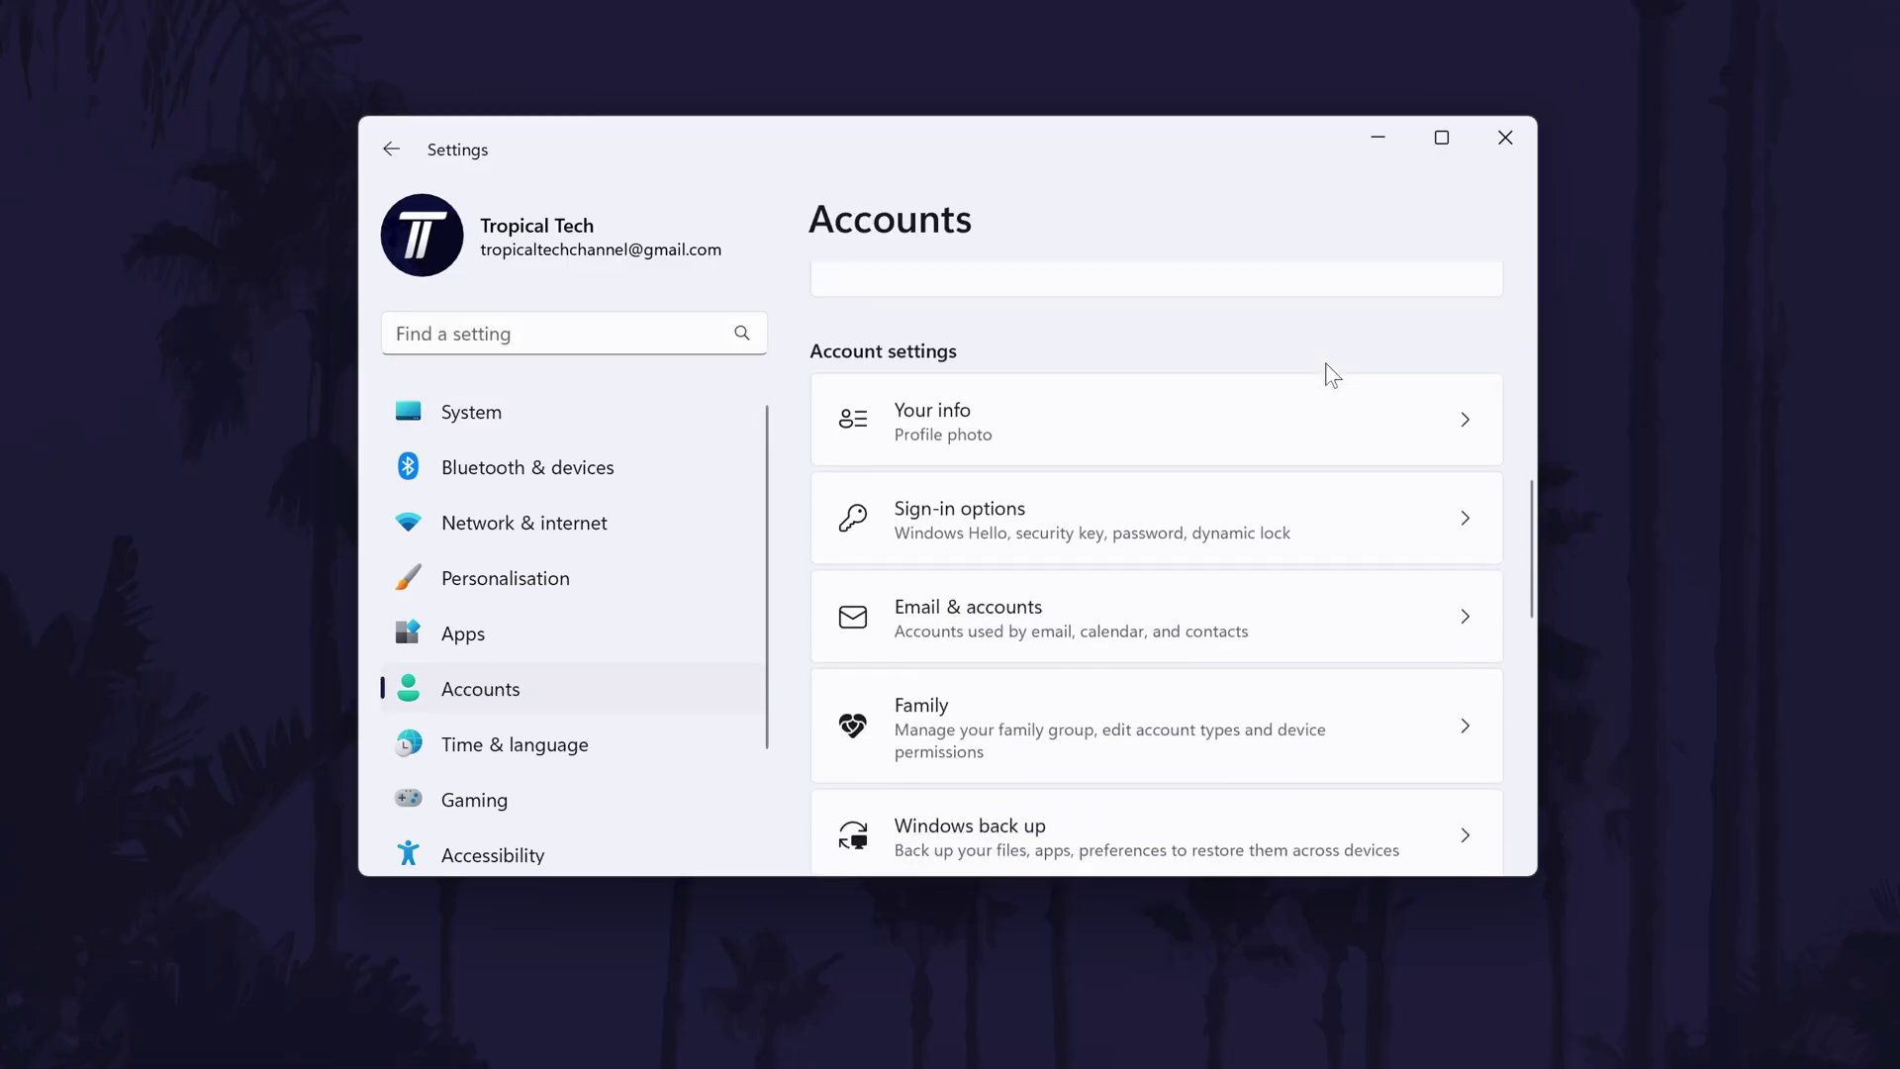
left_click(1114, 532)
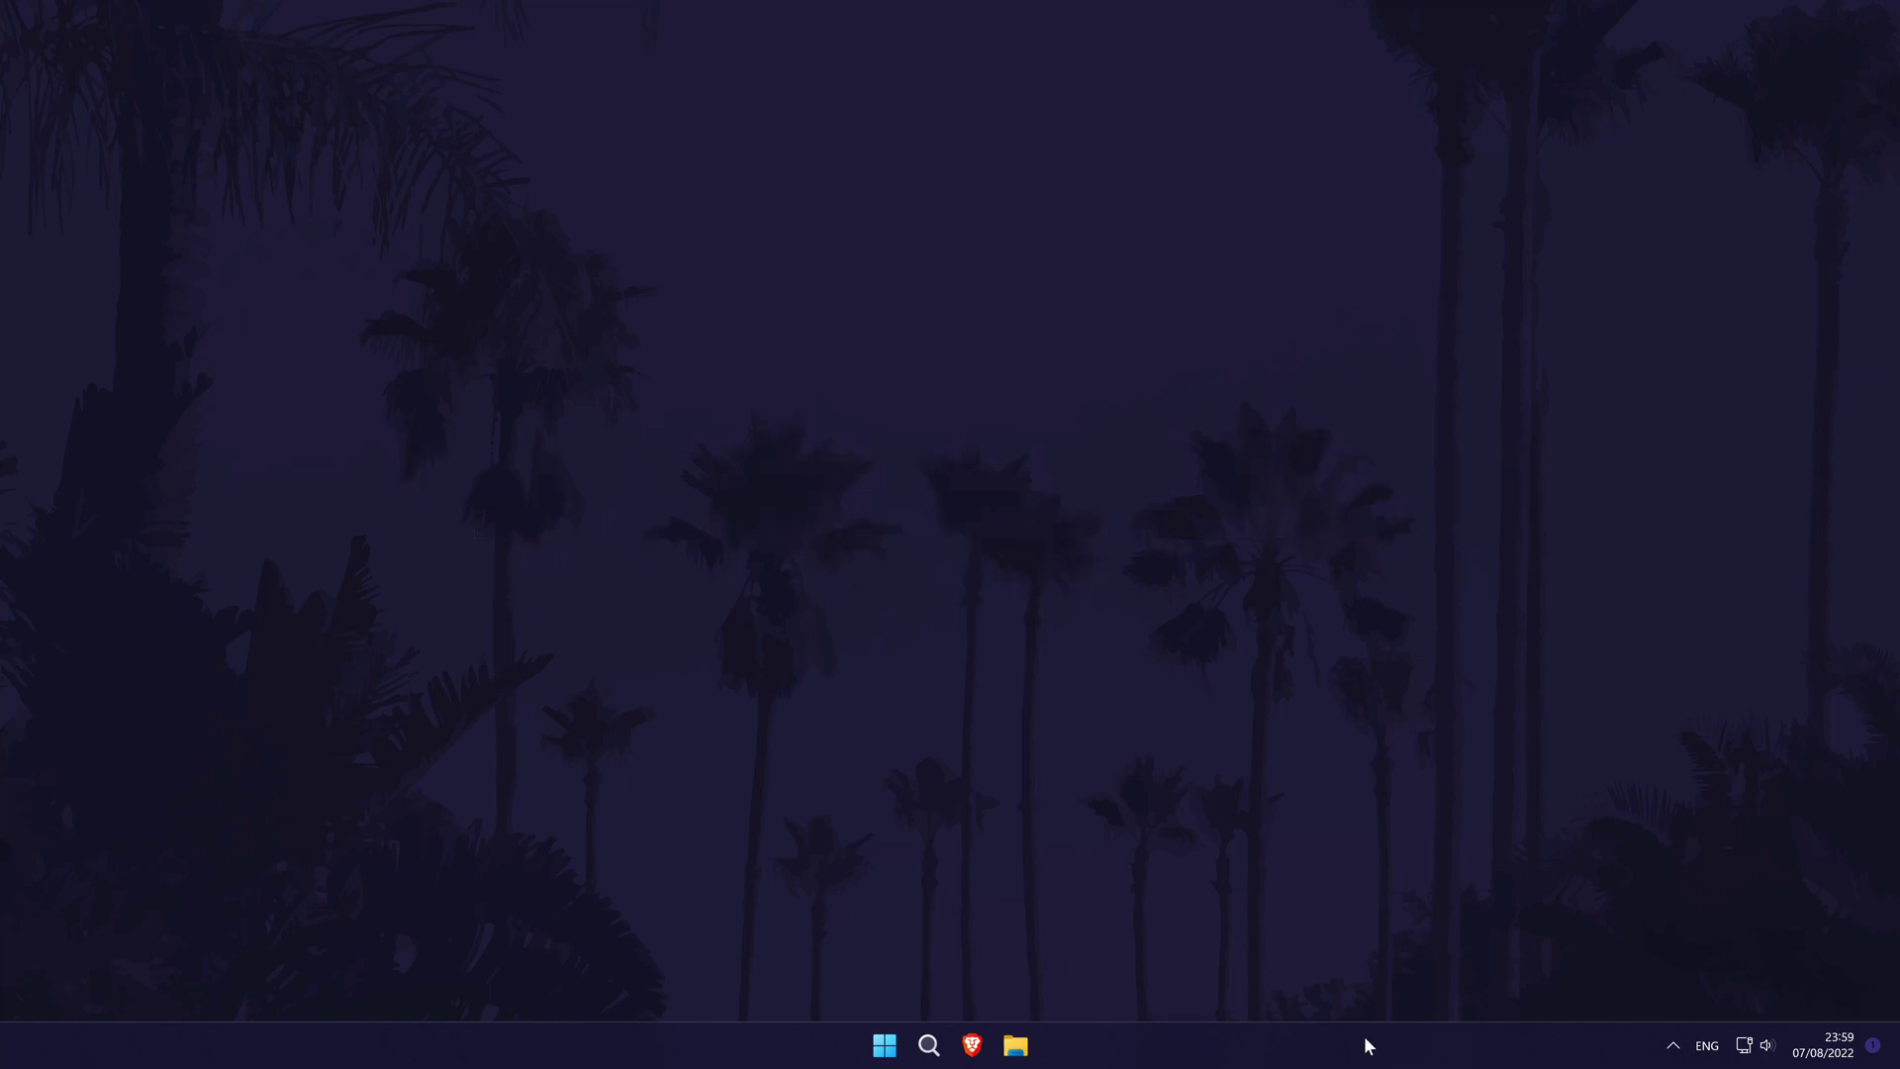
Switch Animation effects Off under Settings > Accessibility > Visual effects
left_click(928, 1042)
type("settings")
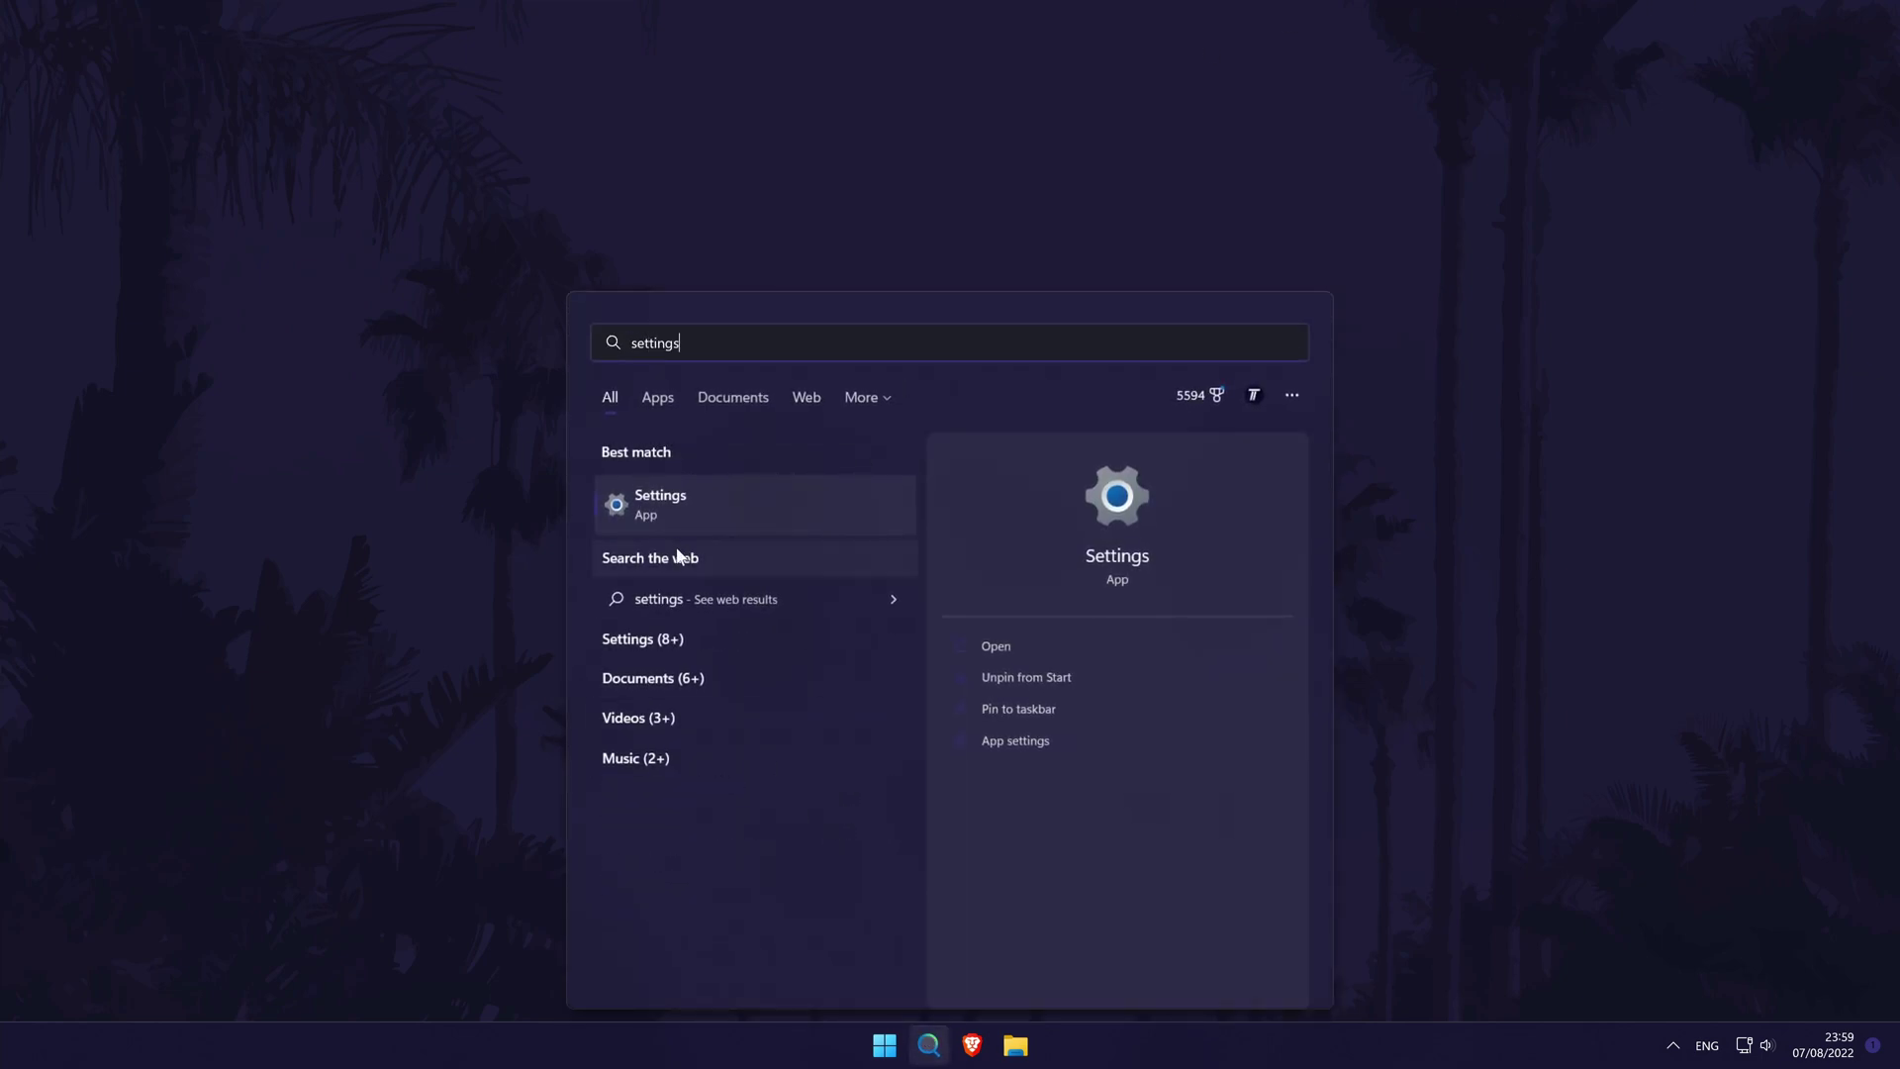
left_click(688, 495)
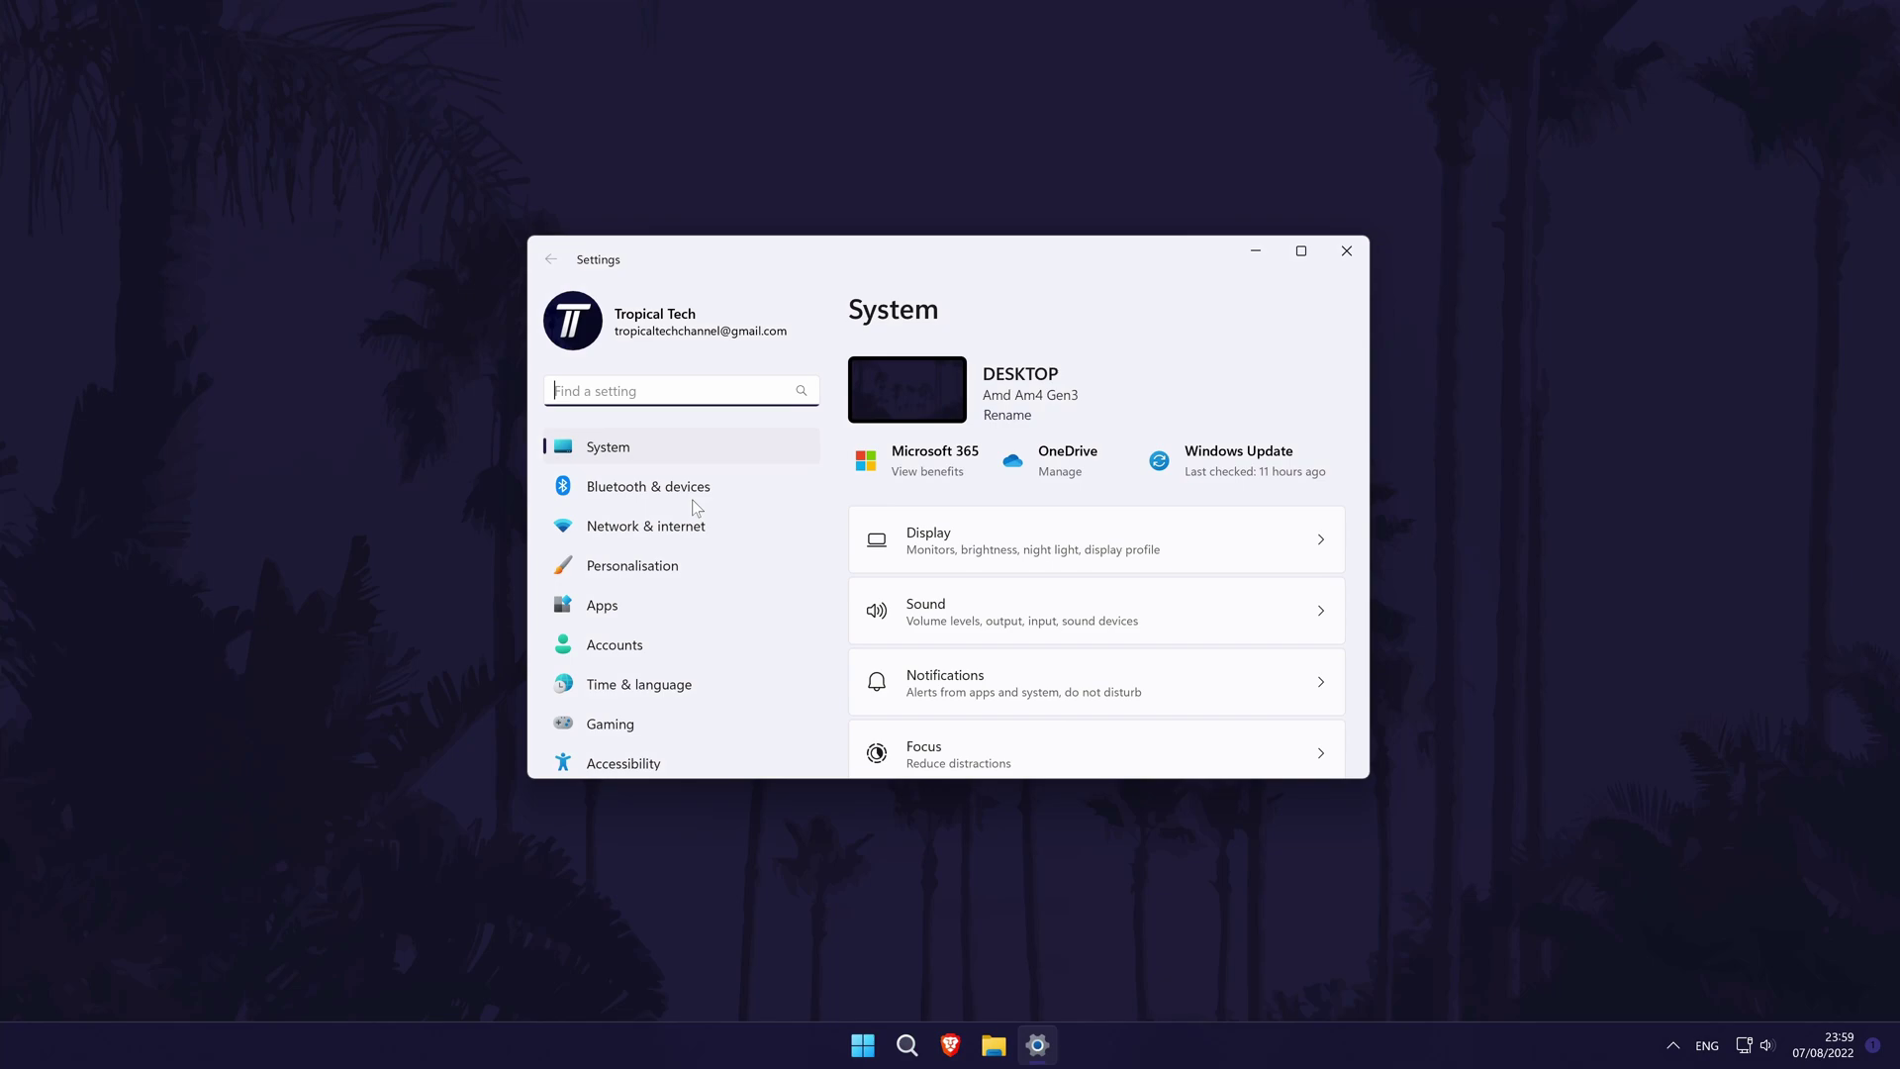
scroll(594, 522, "down", 2)
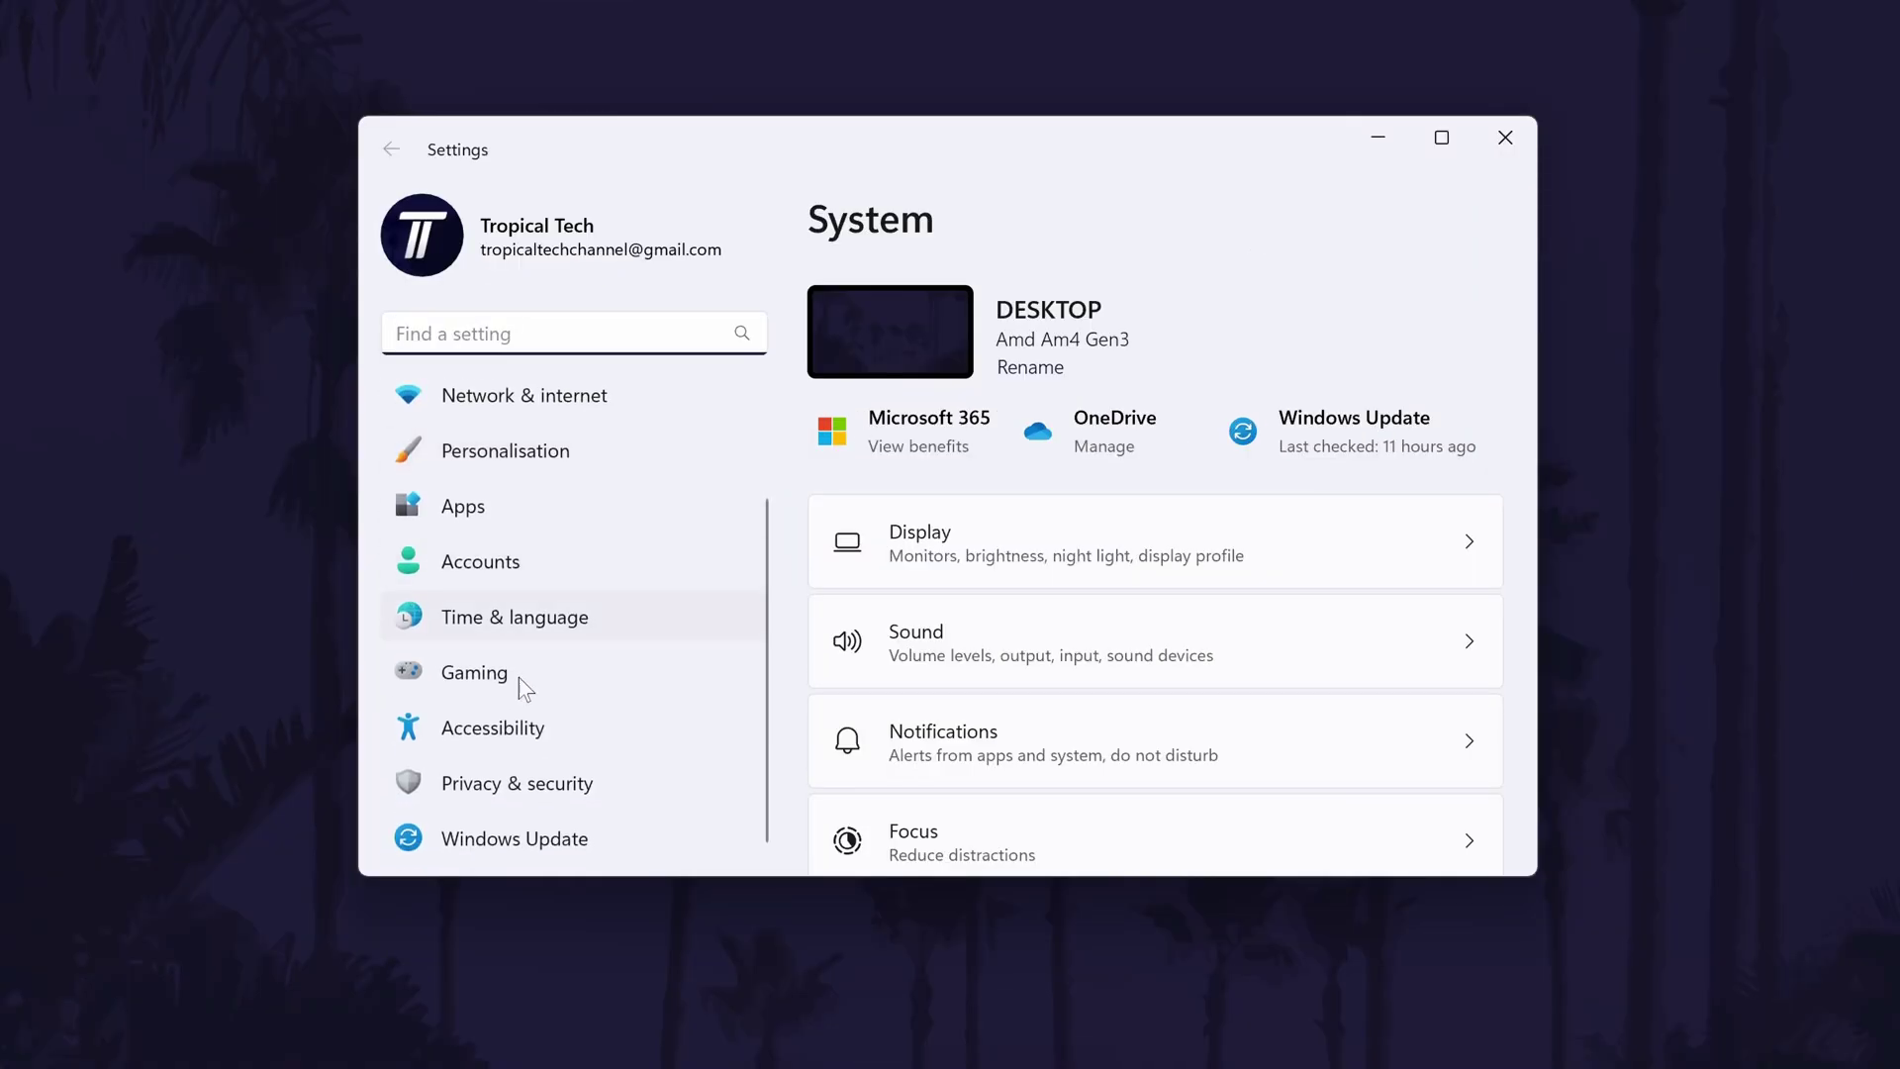
left_click(562, 728)
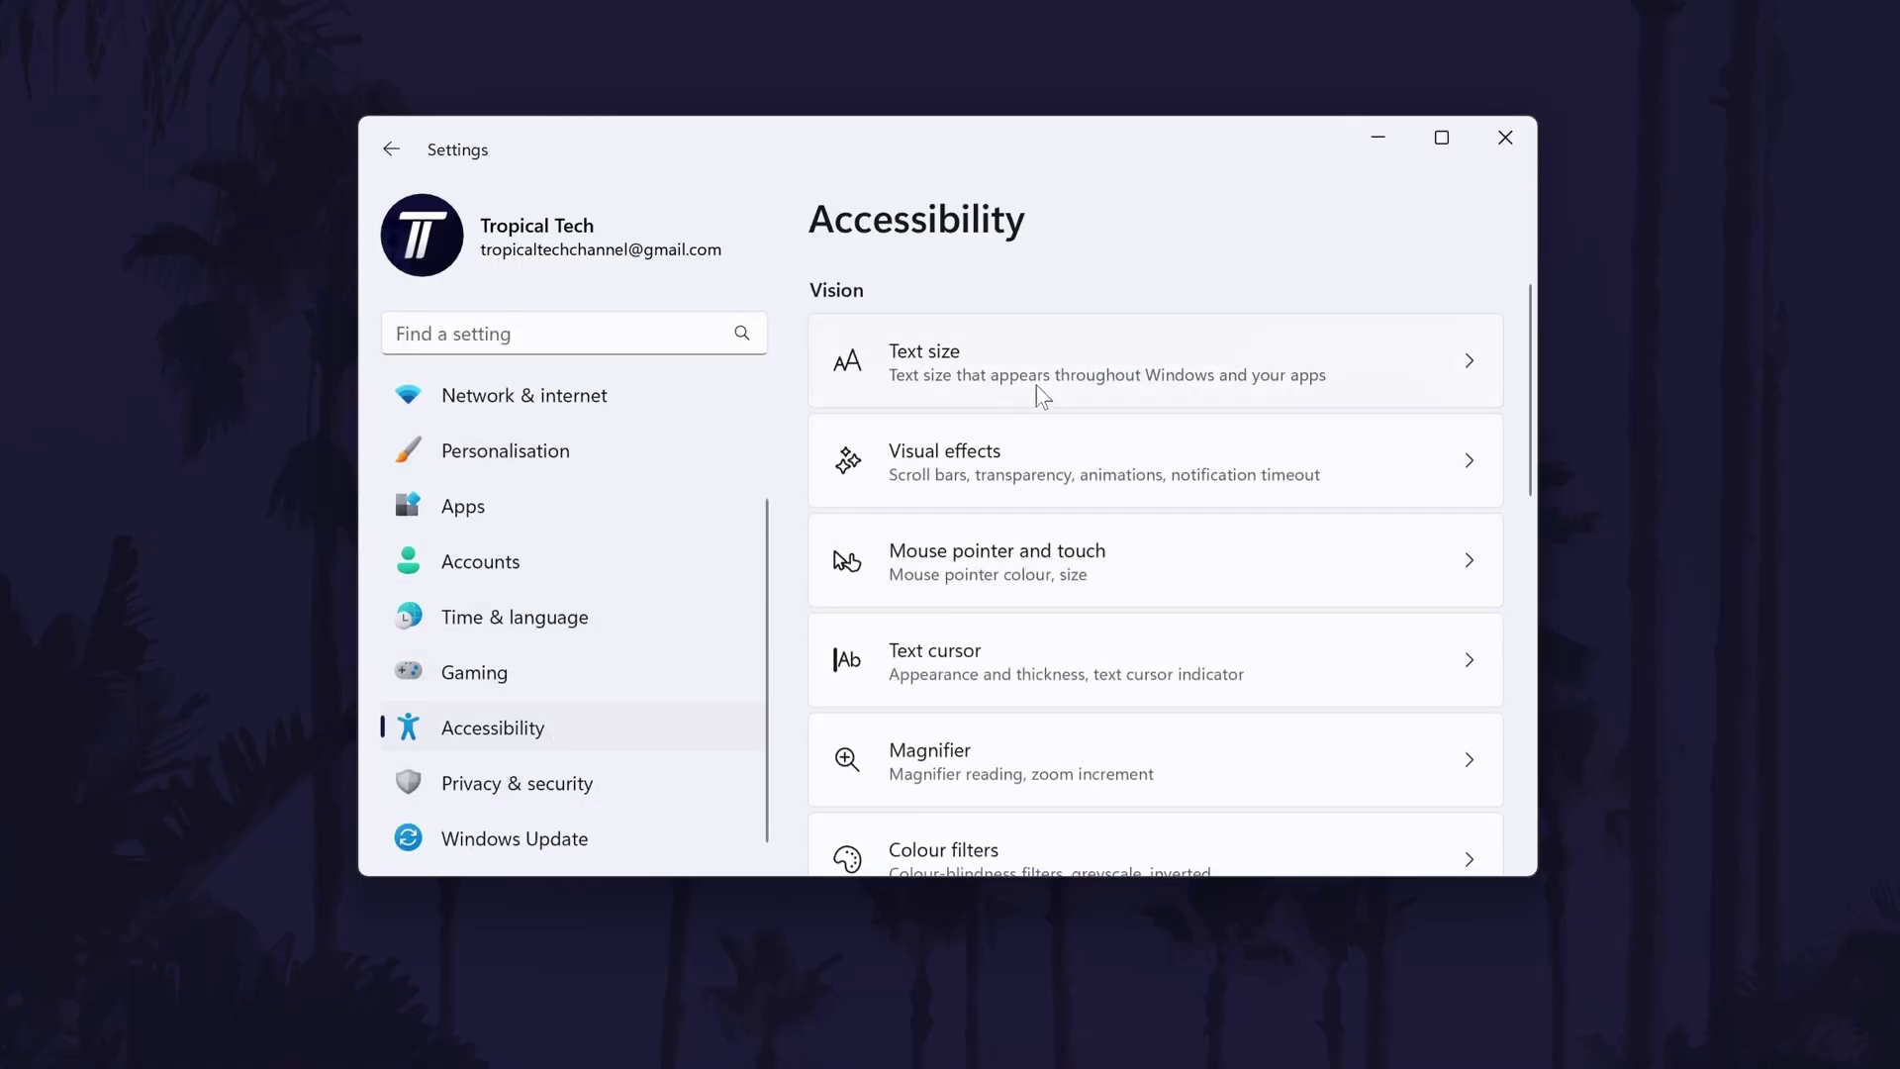
left_click(1071, 464)
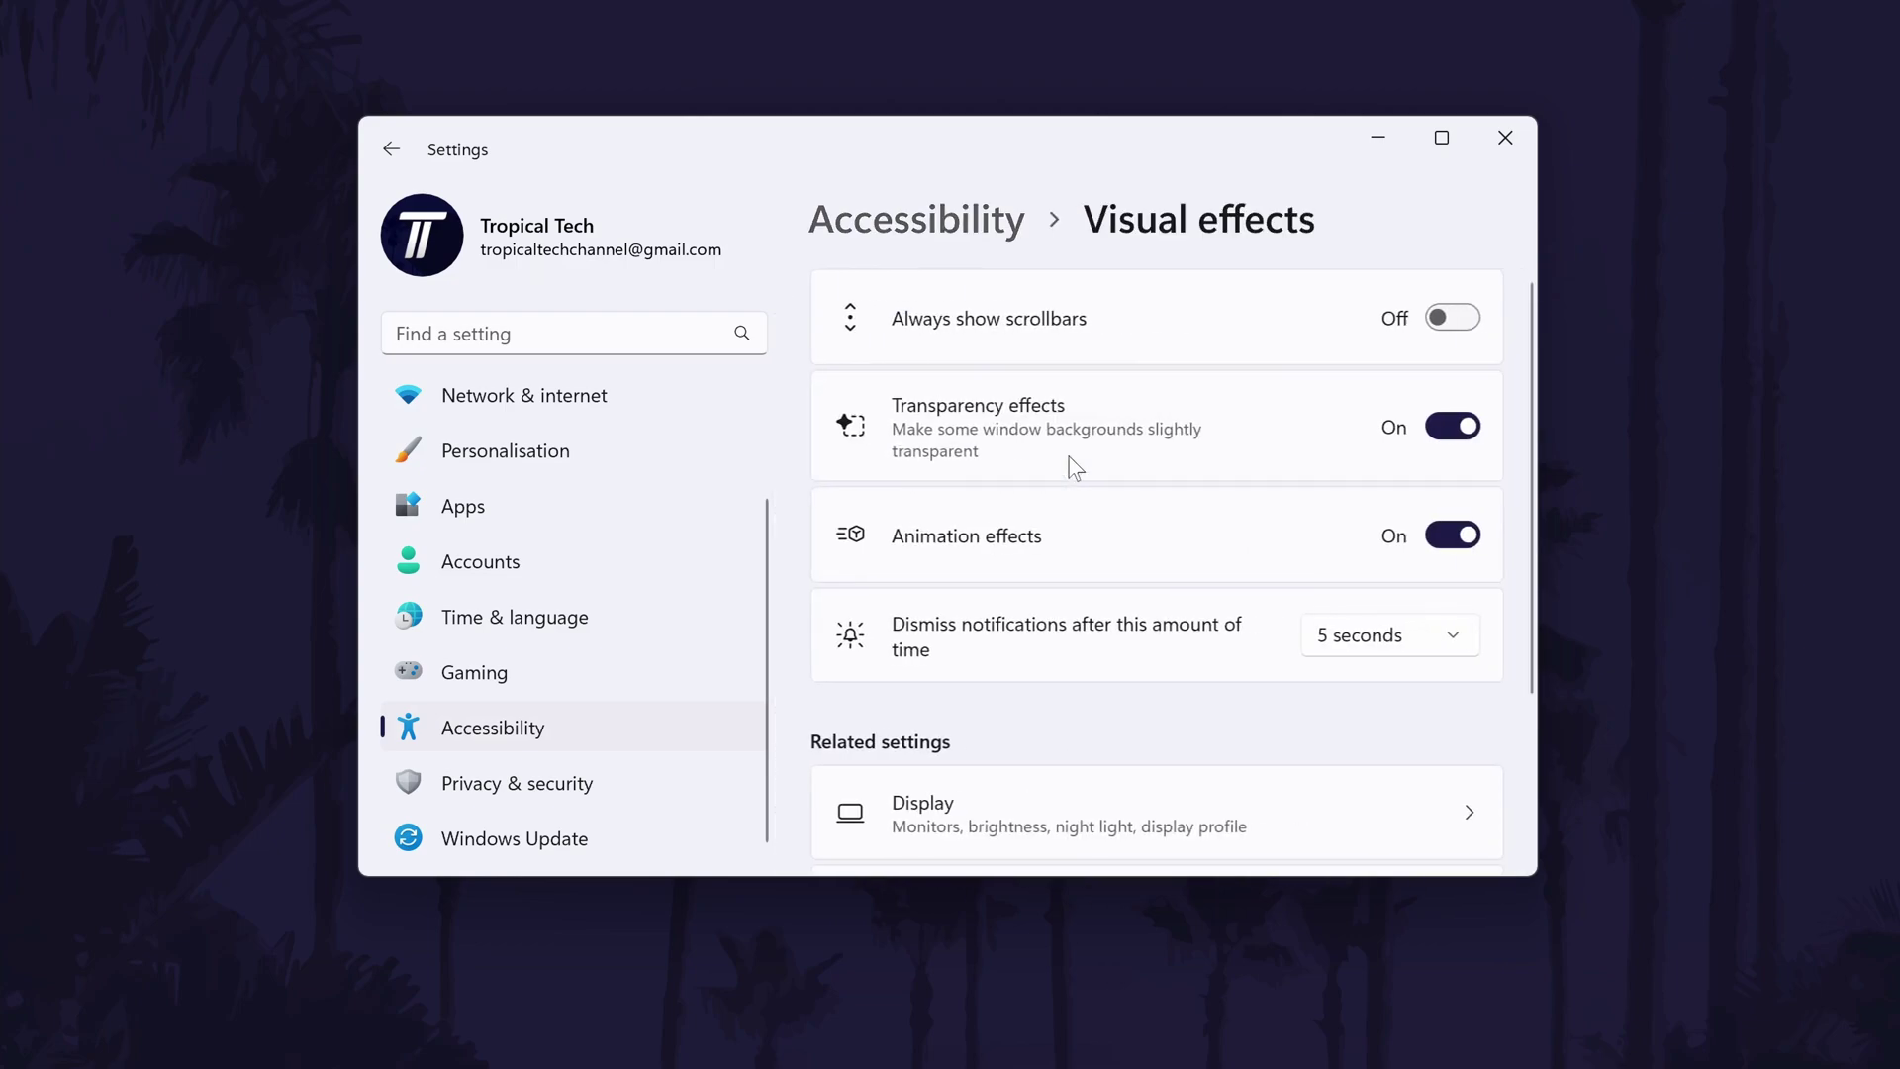
left_click(1447, 536)
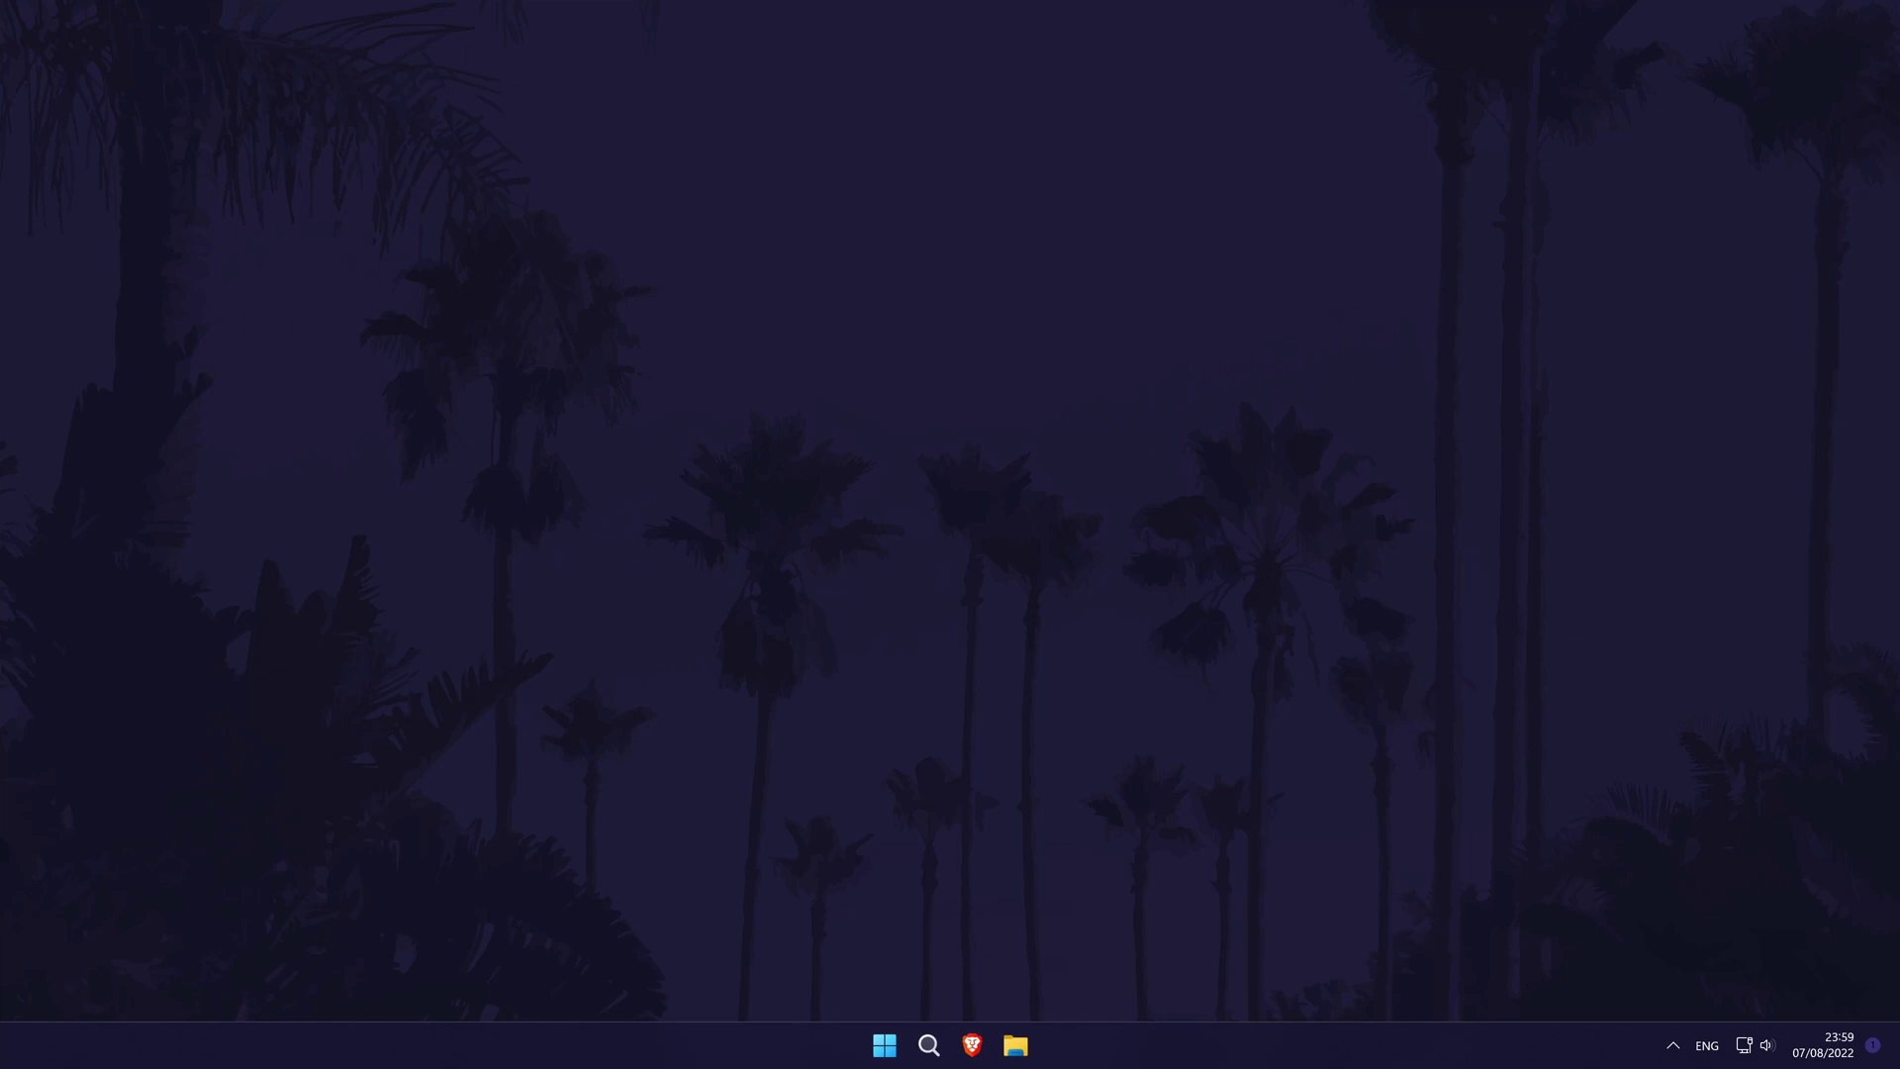
Search 'advanced' and open Performance Options from the advanced system settings
left_click(928, 1045)
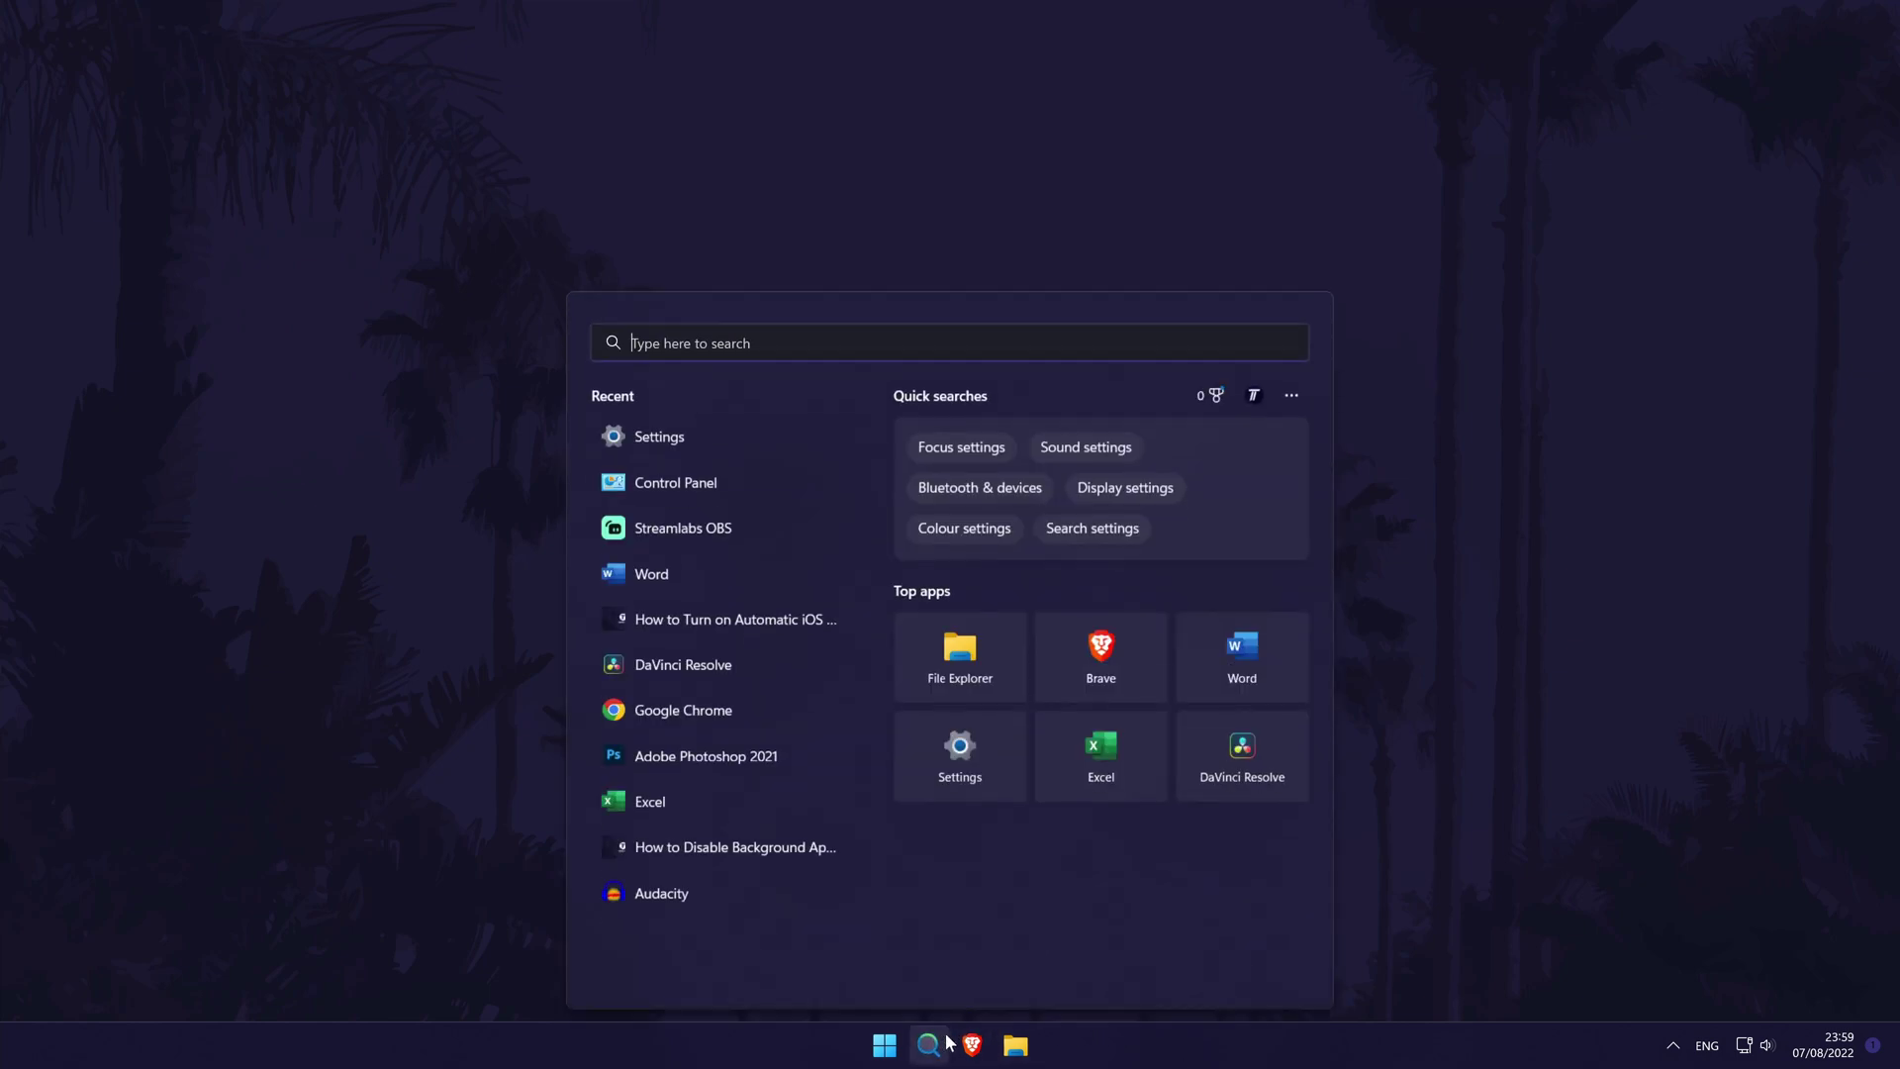
type("advanced")
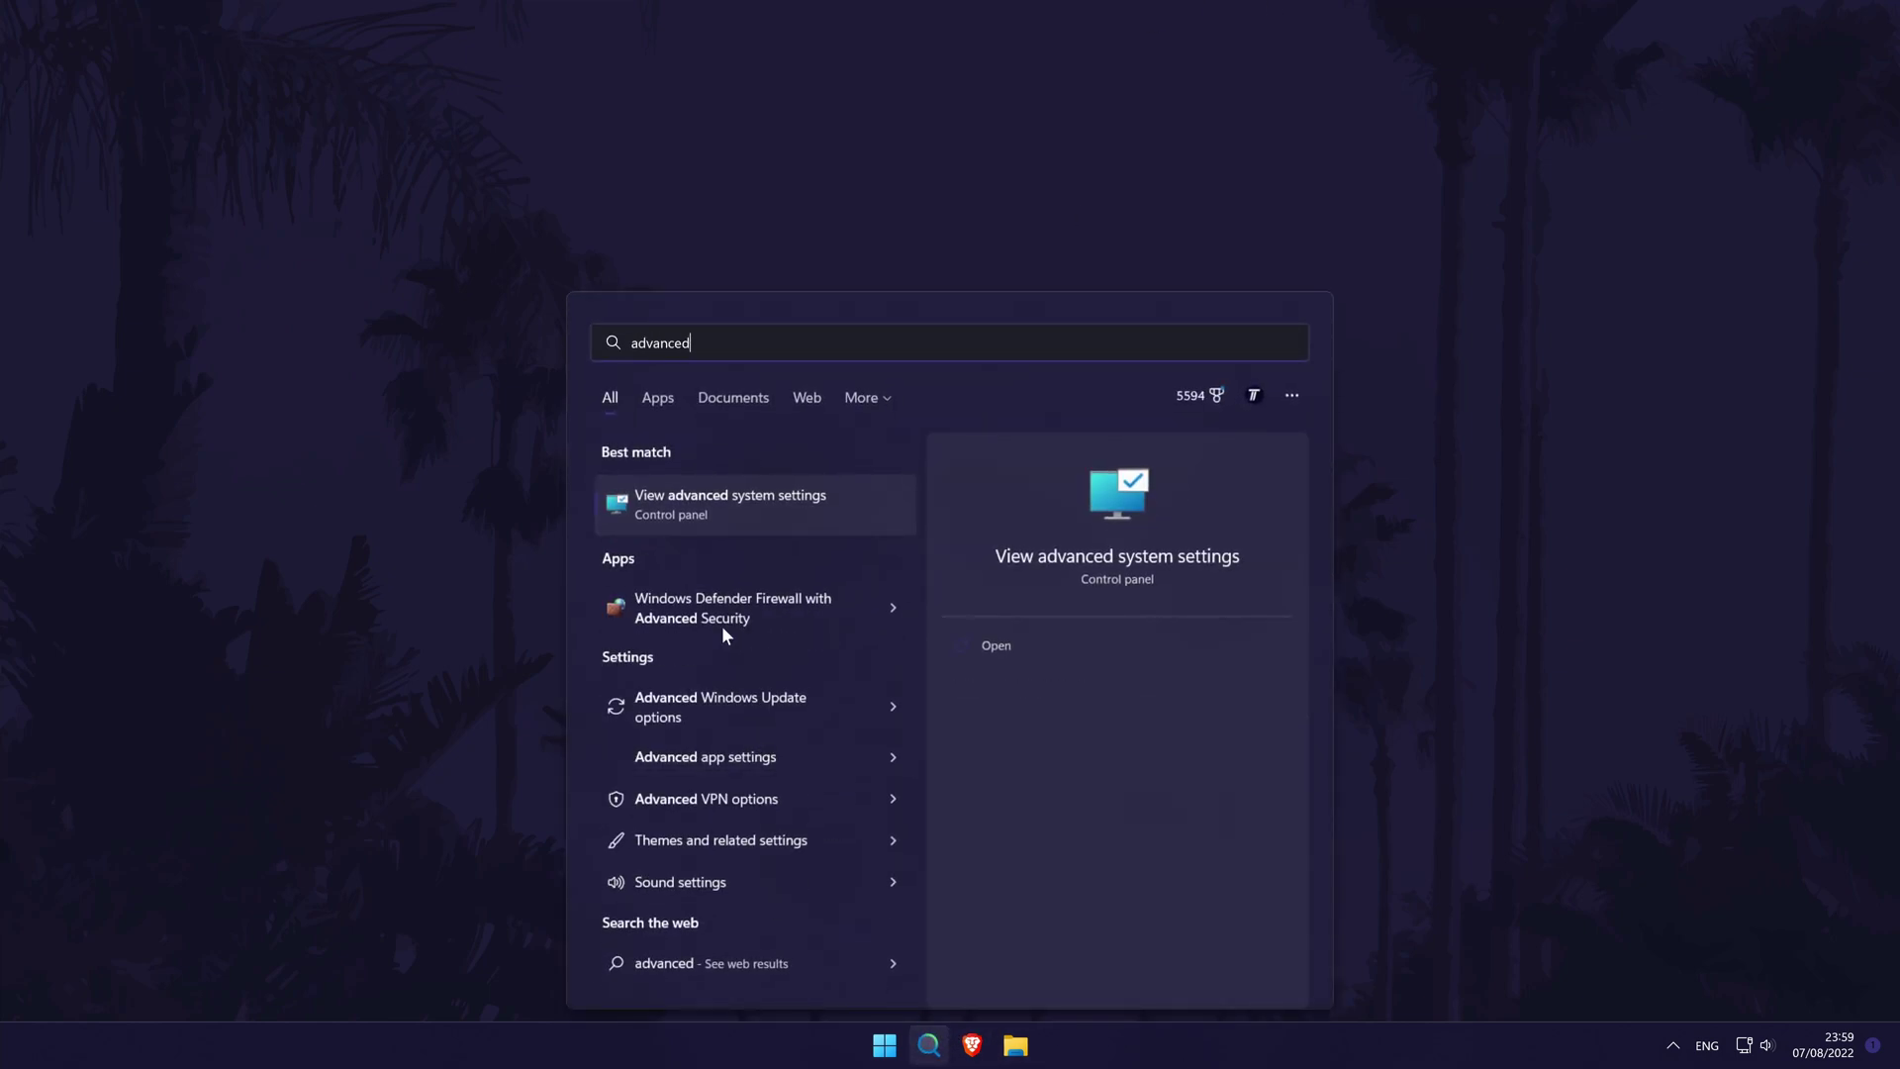
left_click(740, 505)
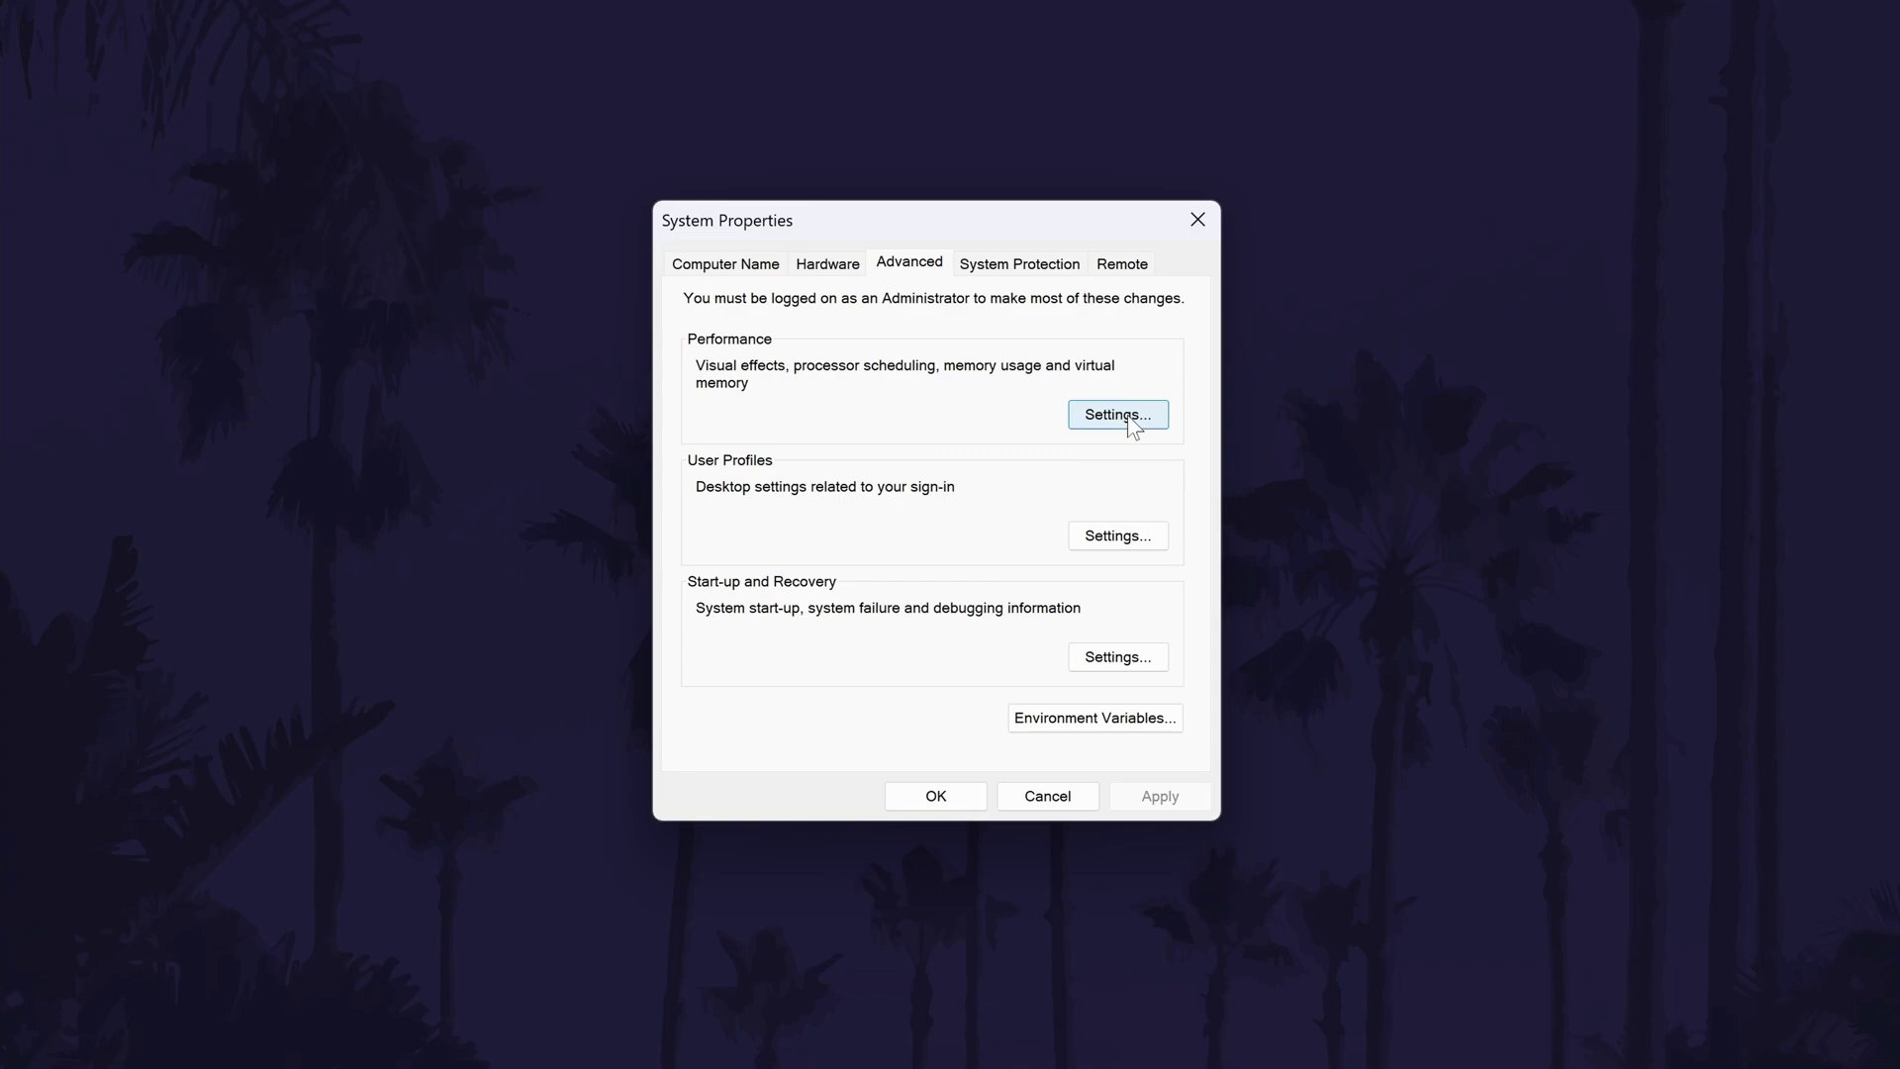
left_click(1131, 416)
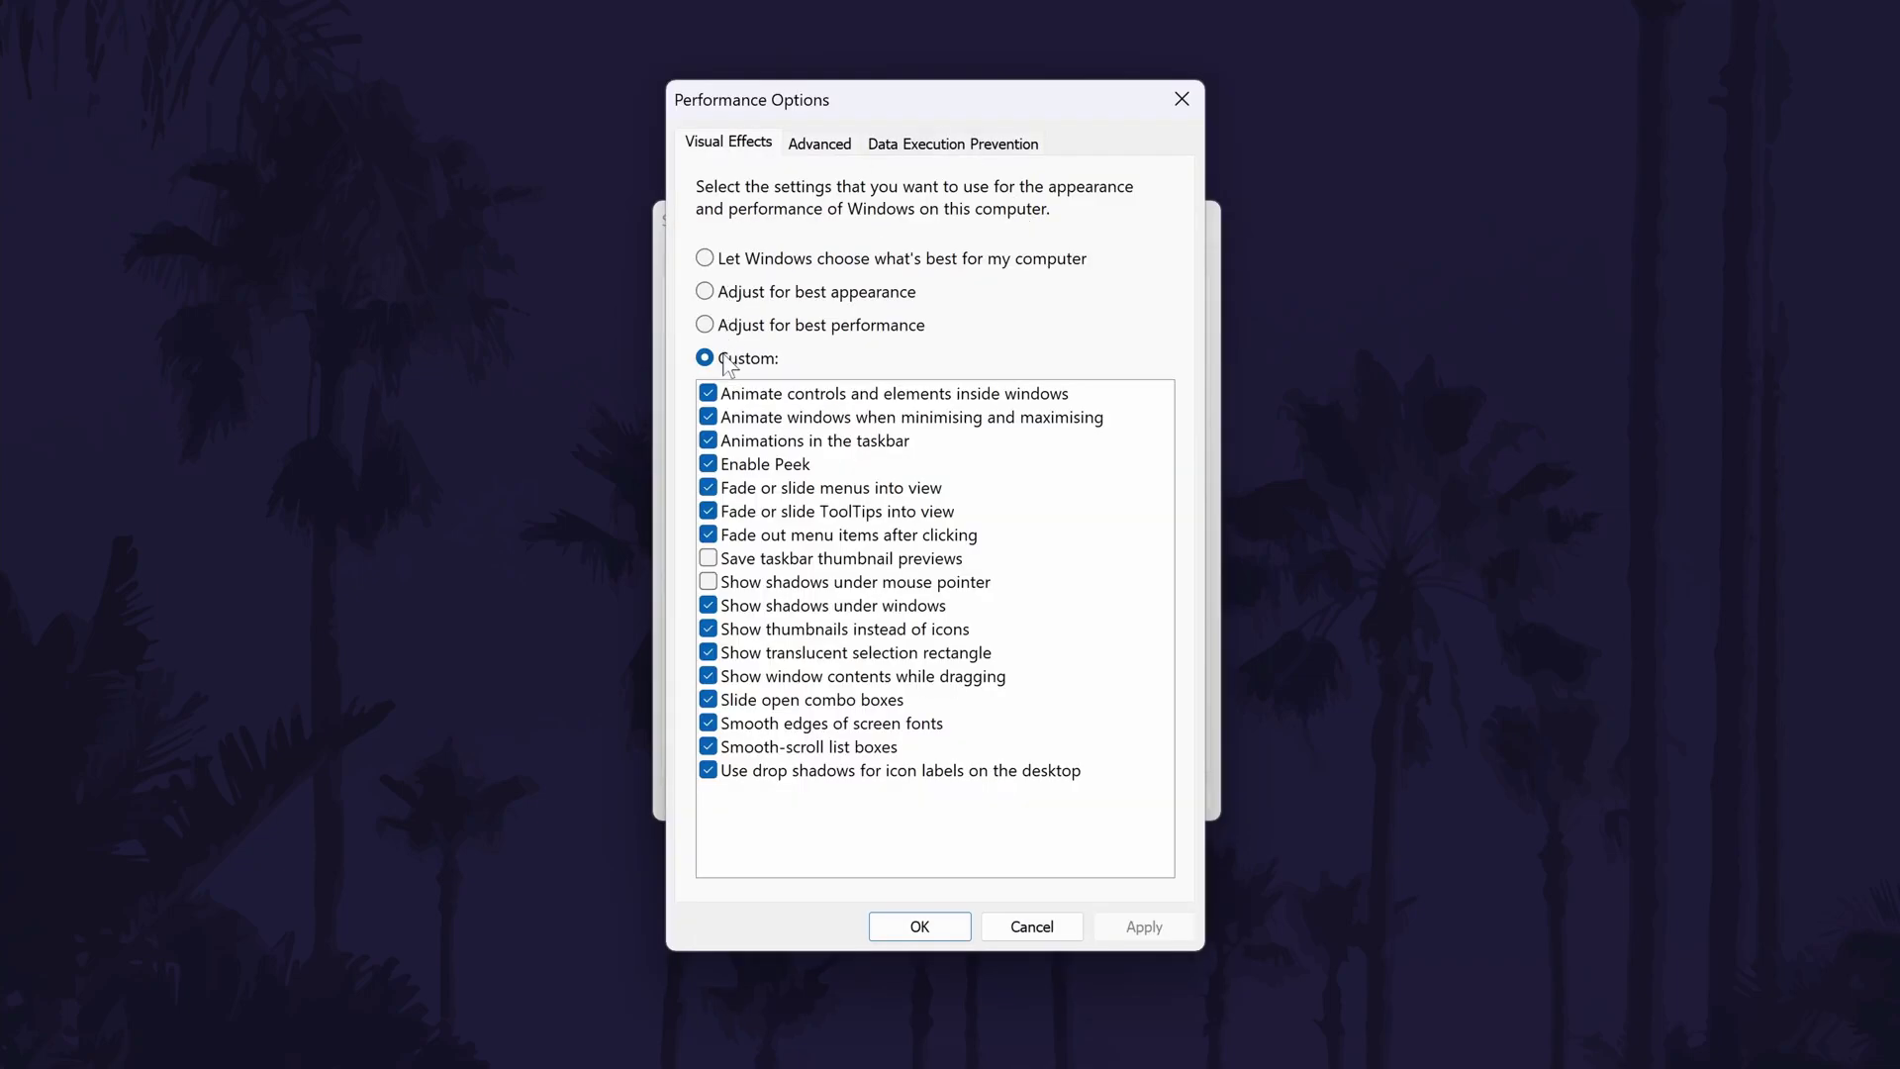
Untick control, window and taskbar animations, Peek, menu and tooltip fades, and menu item fade-out
left_click(711, 395)
left_click(712, 420)
left_click(709, 441)
left_click(708, 465)
left_click(709, 488)
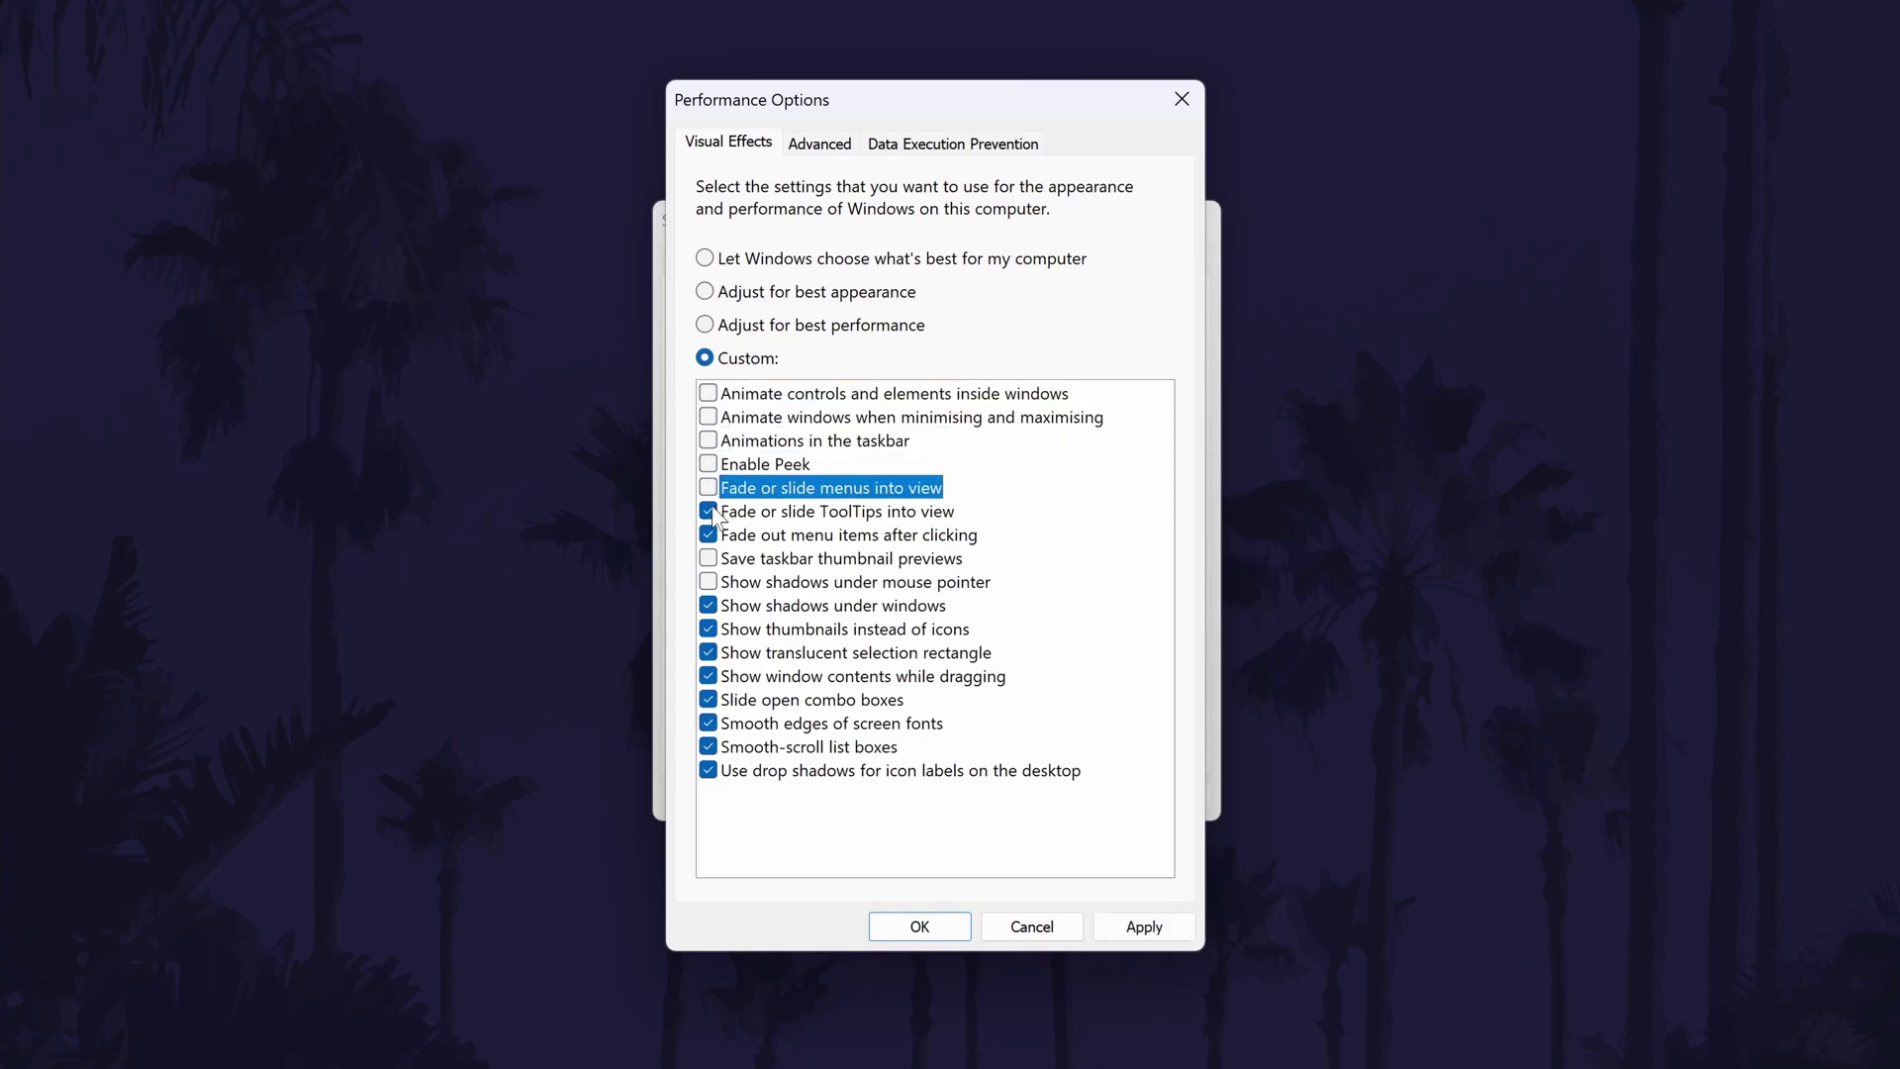
left_click(708, 512)
left_click(709, 535)
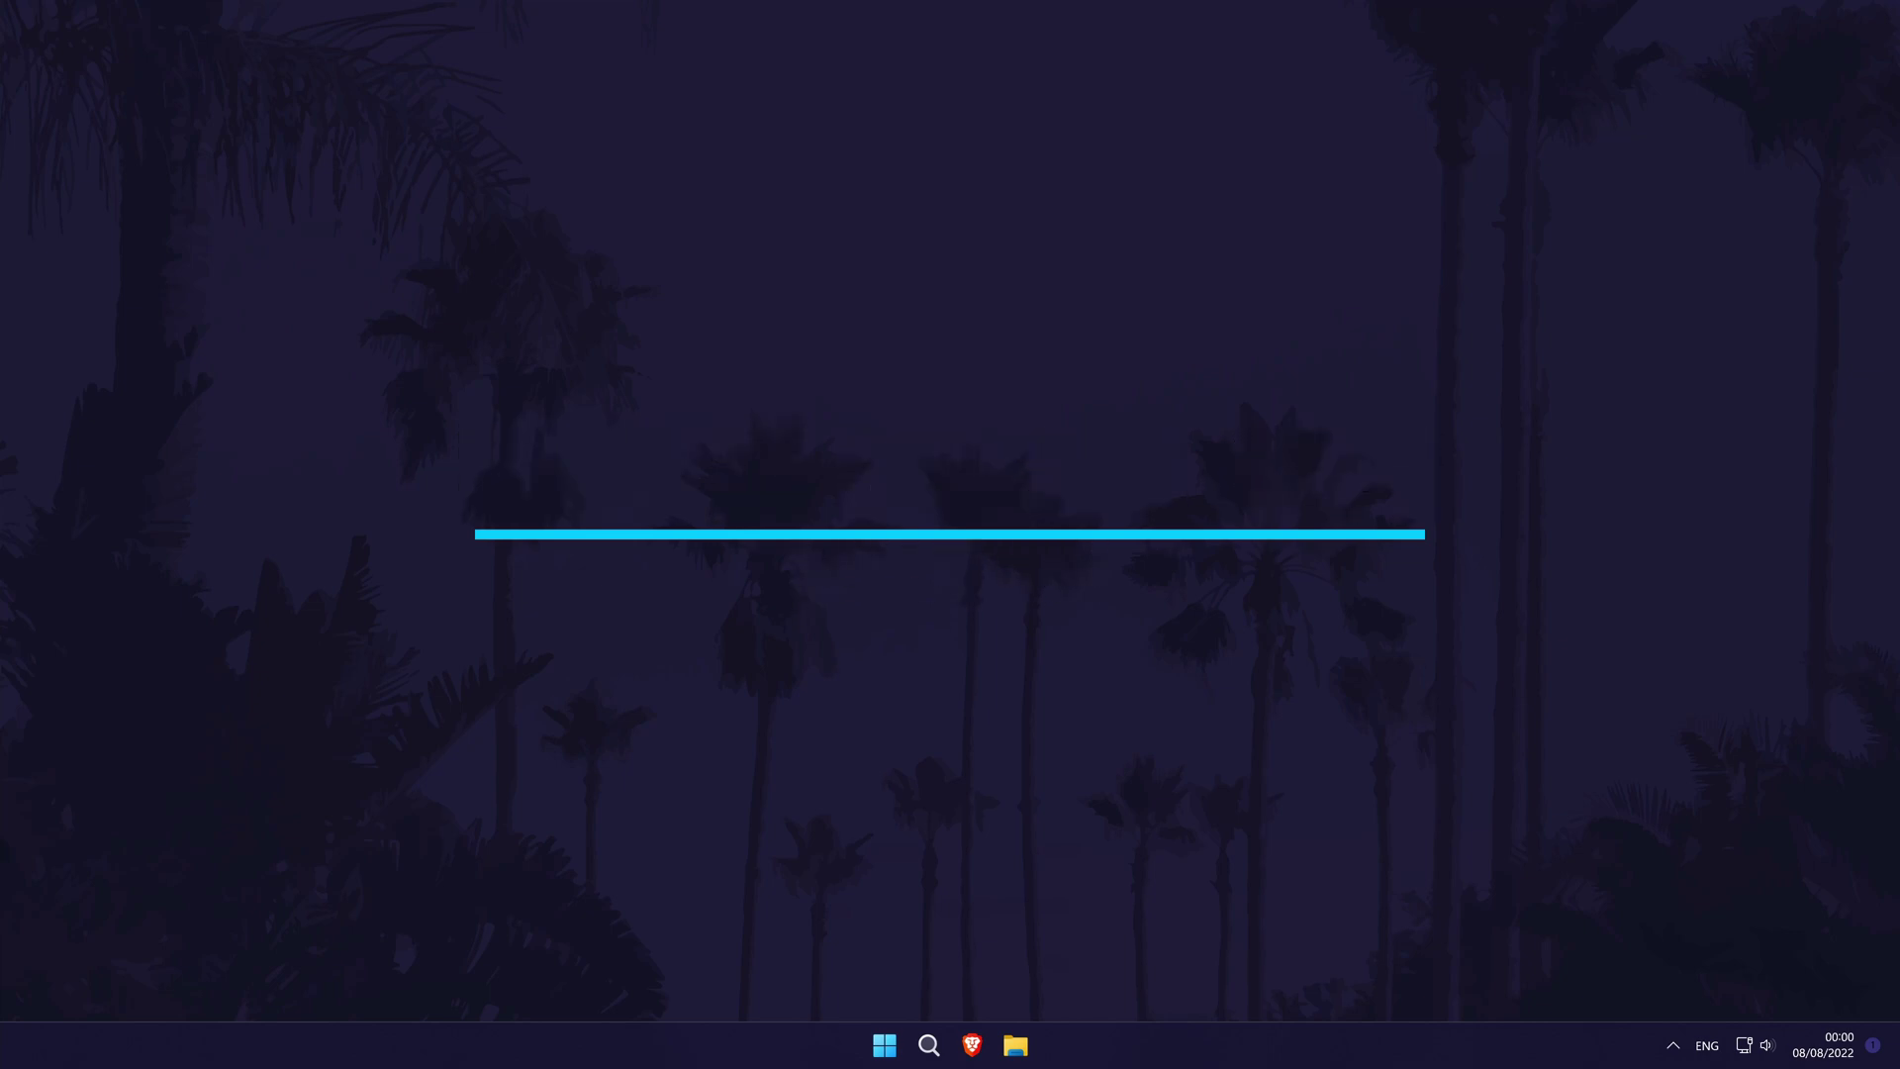
Open Apps > Installed apps and show the Uninstall option for Adobe Creative Cloud
left_click(928, 1045)
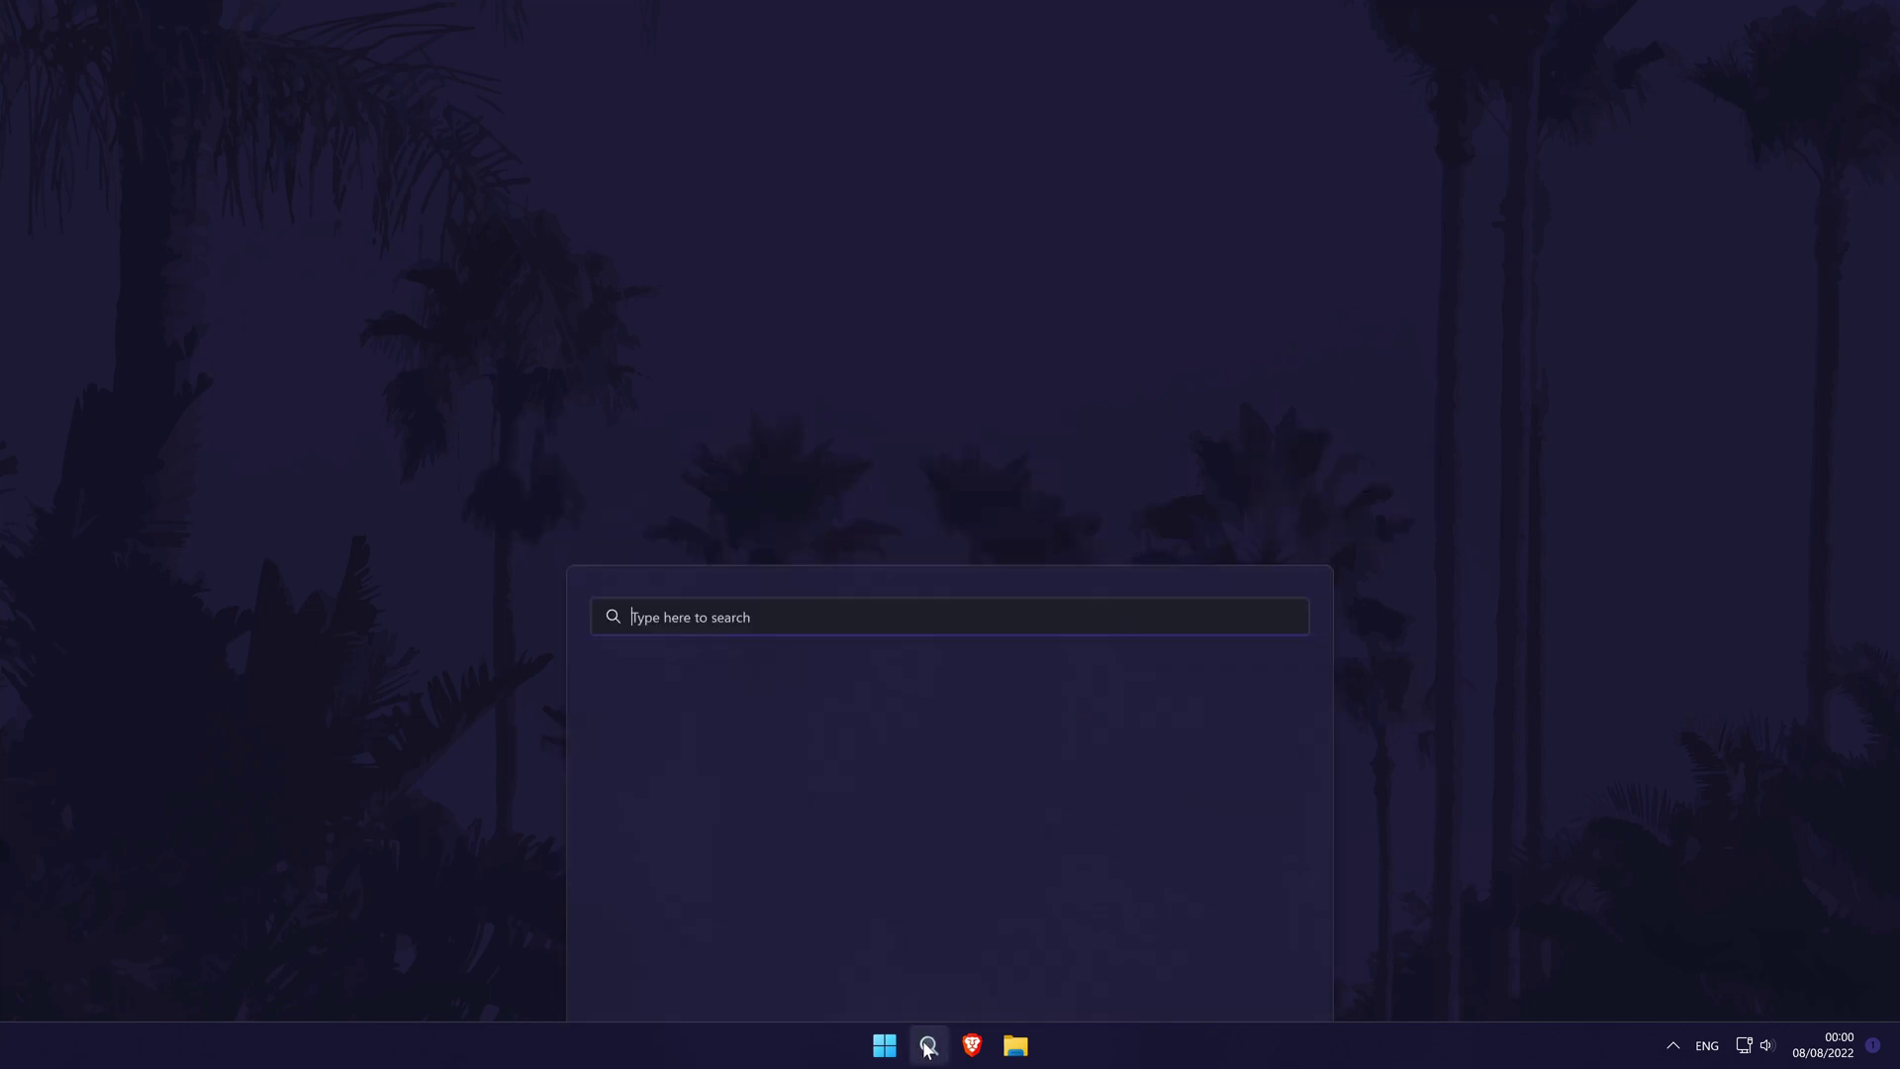
type("settings")
key("Return")
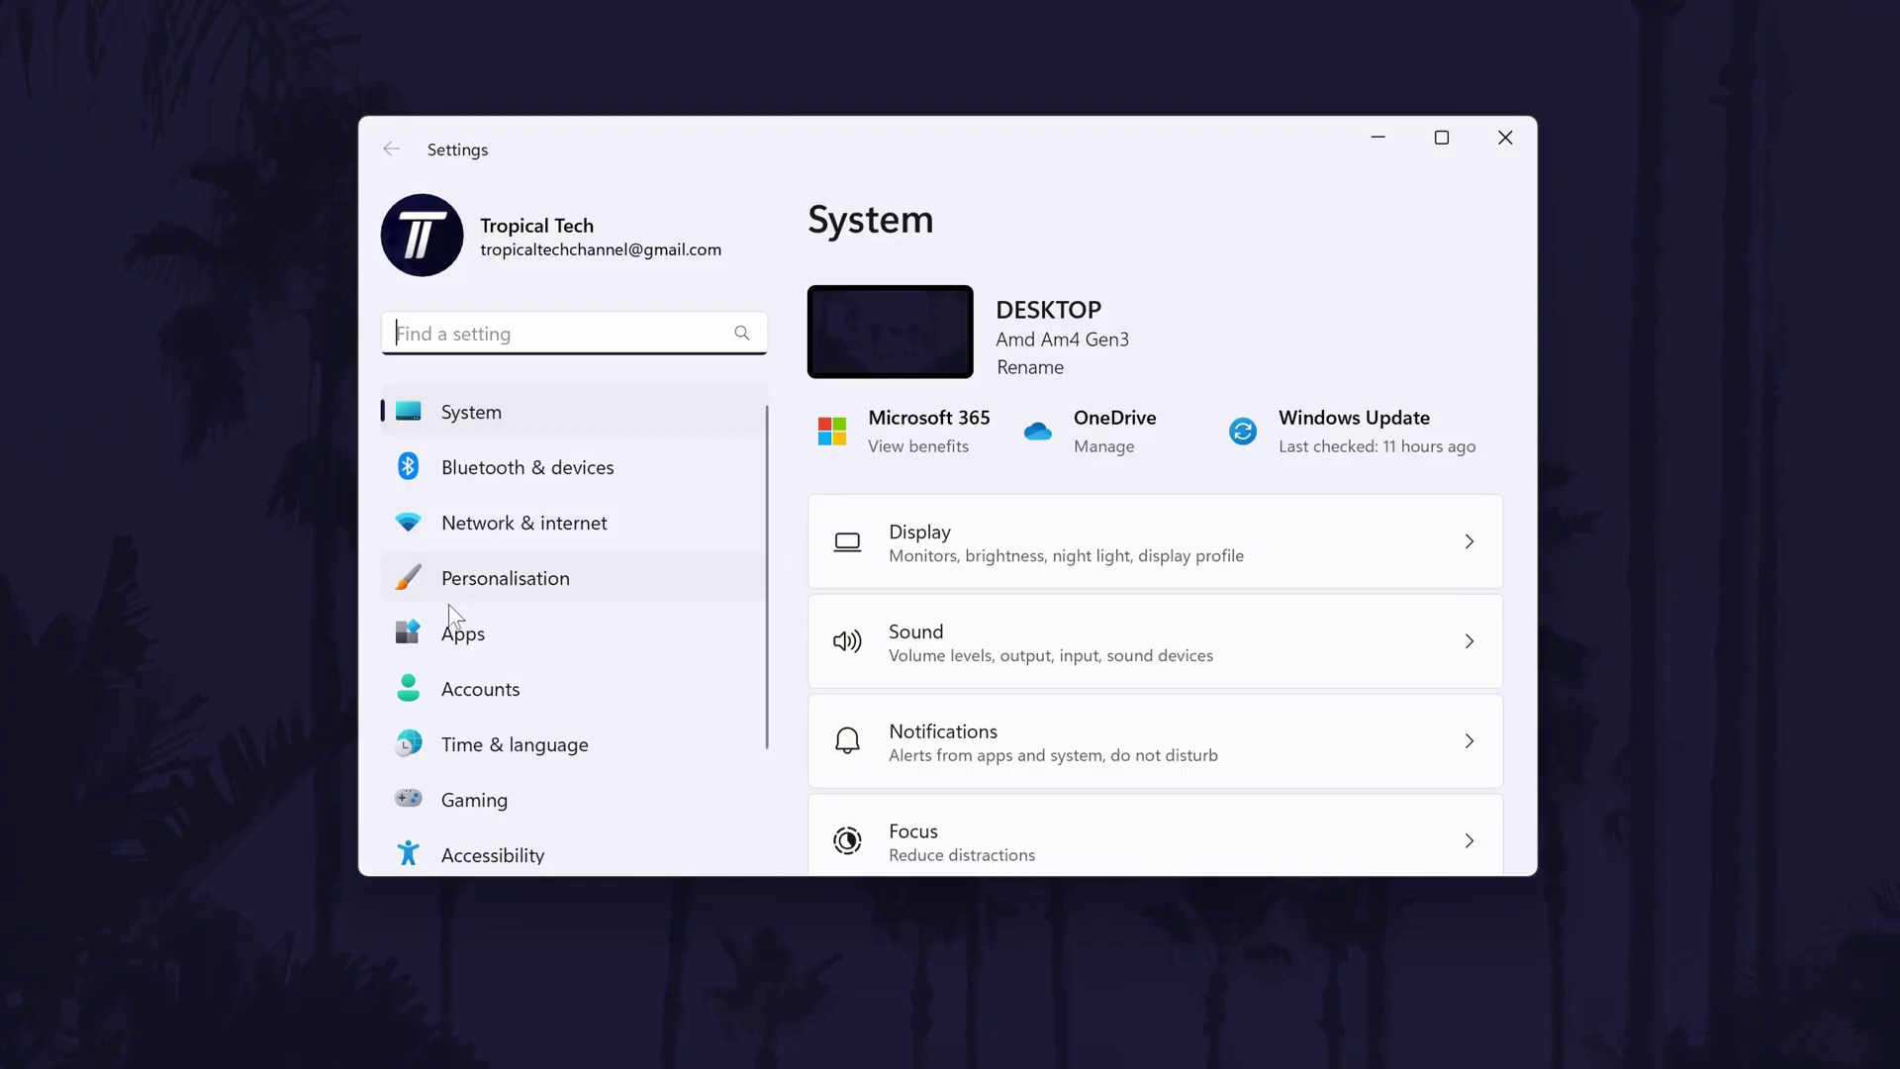
left_click(463, 638)
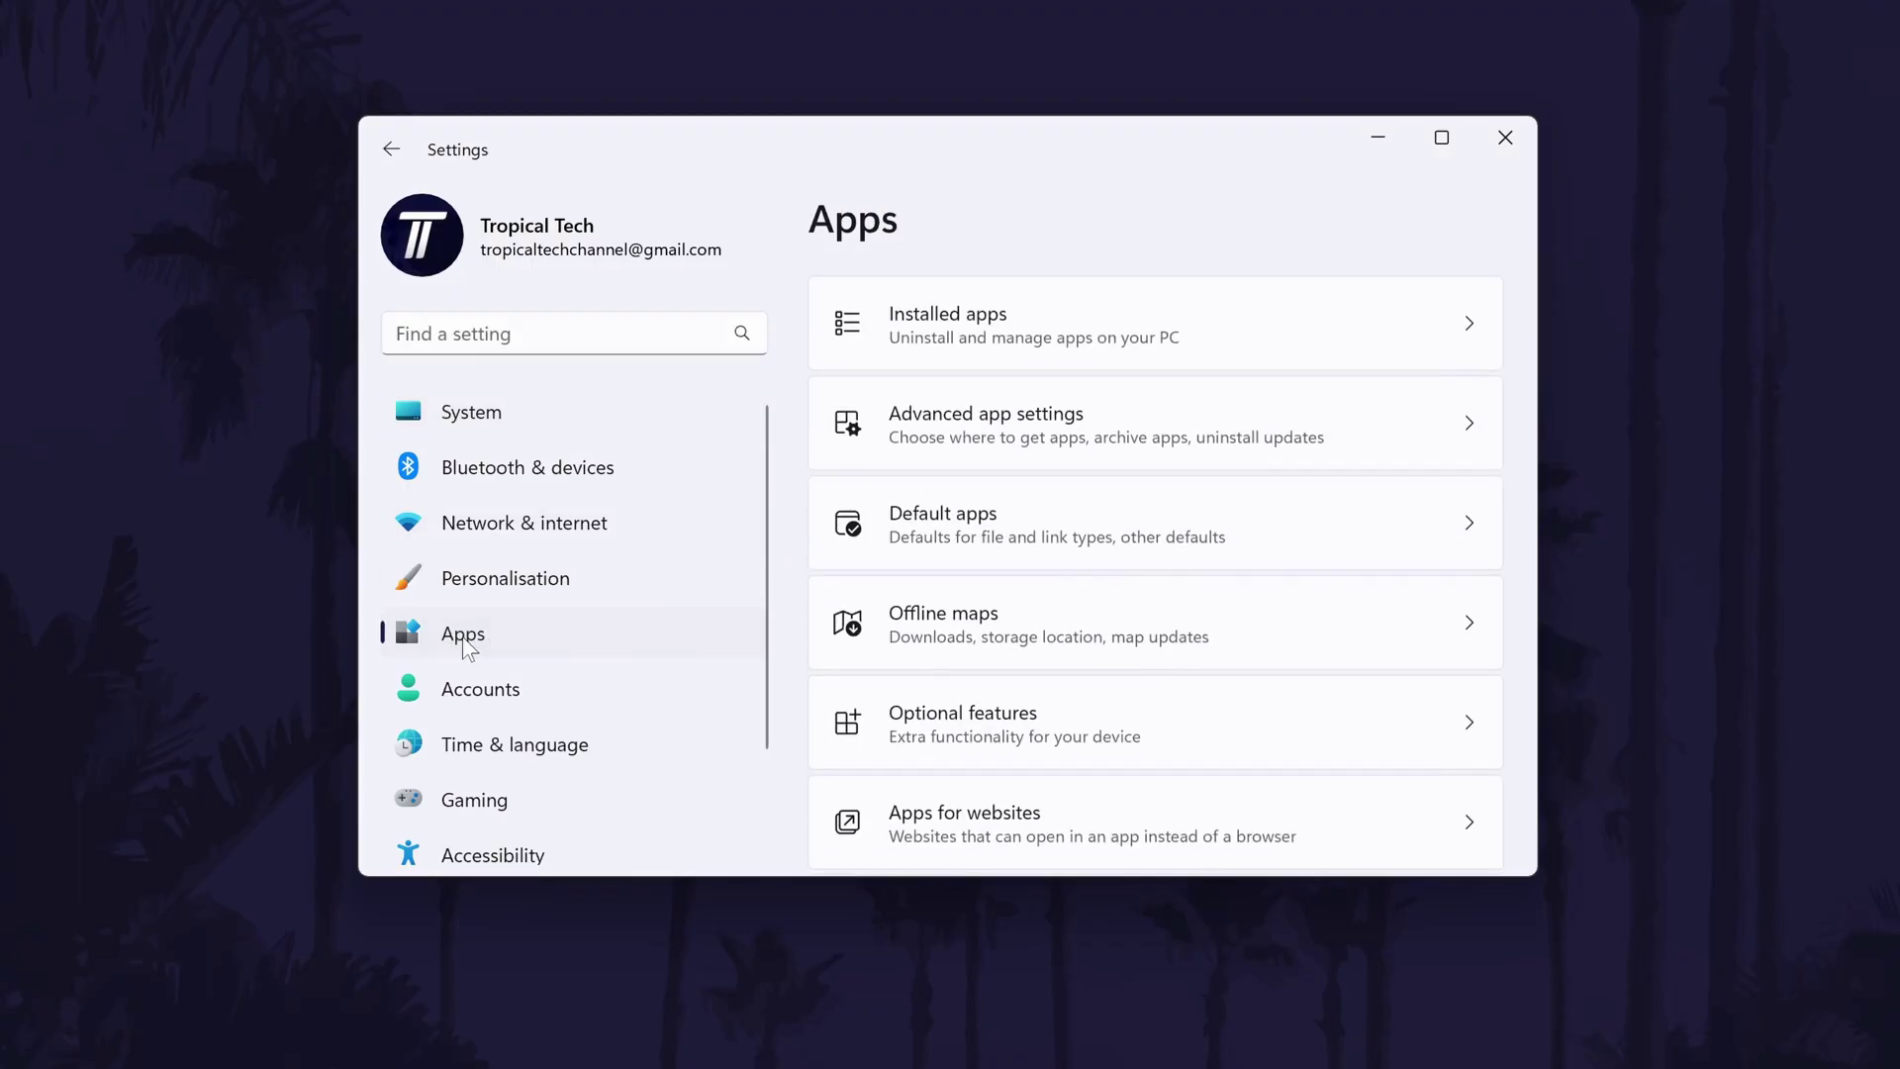
left_click(1359, 336)
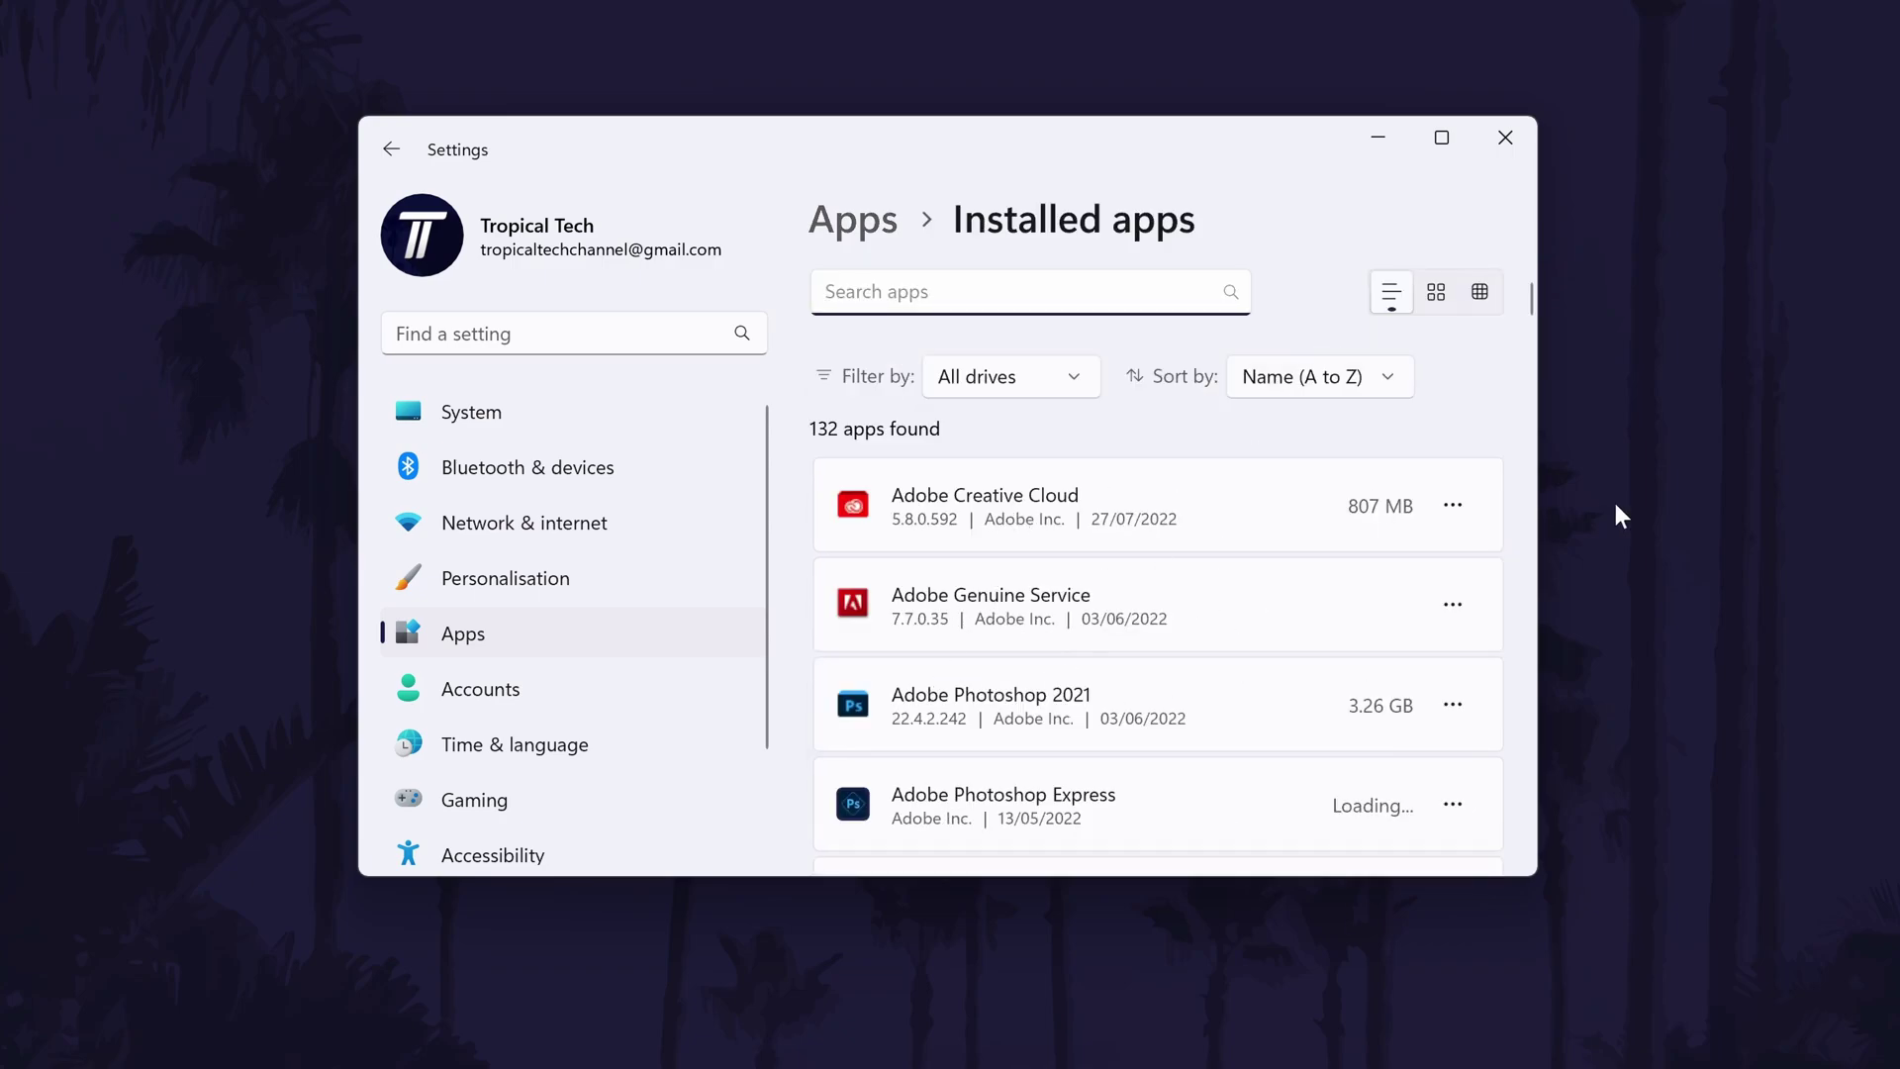
left_click(1453, 500)
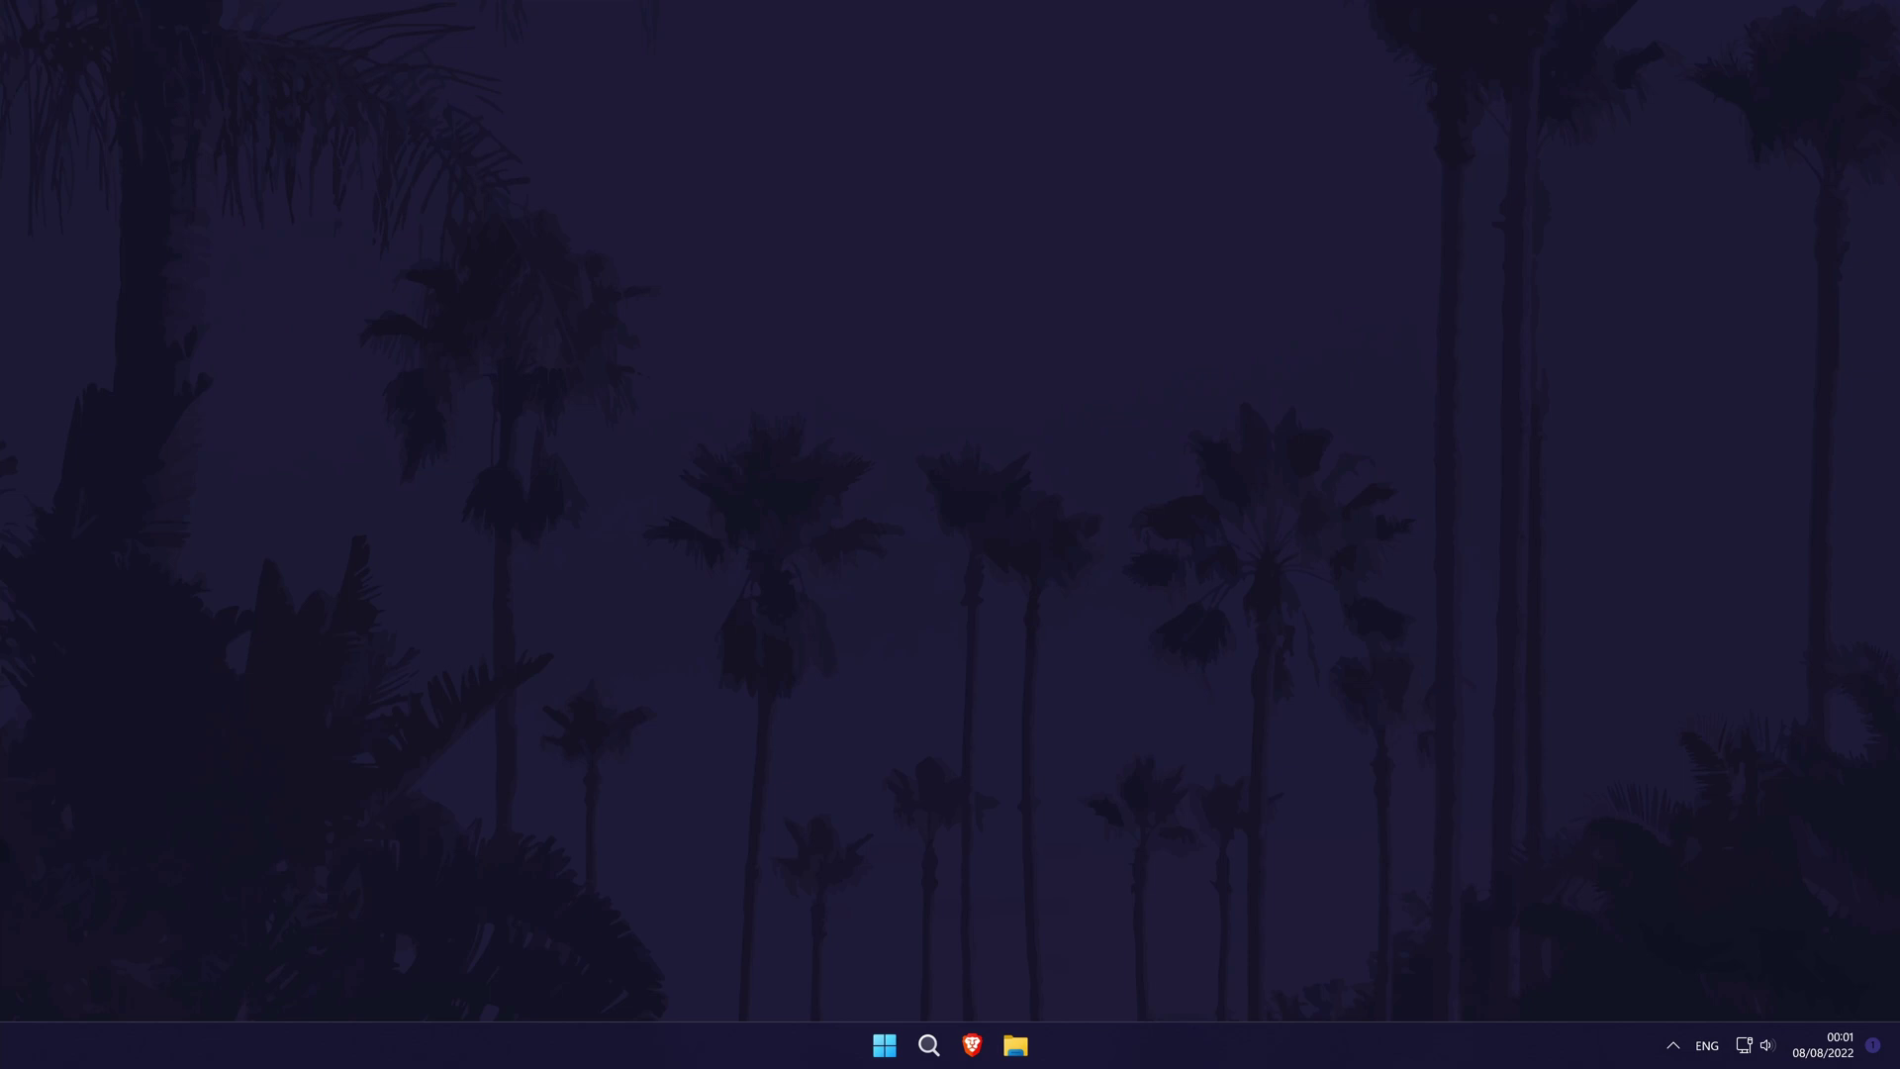
Open the Windows Update page in Settings and run Check for updates
left_click(928, 1045)
type("s")
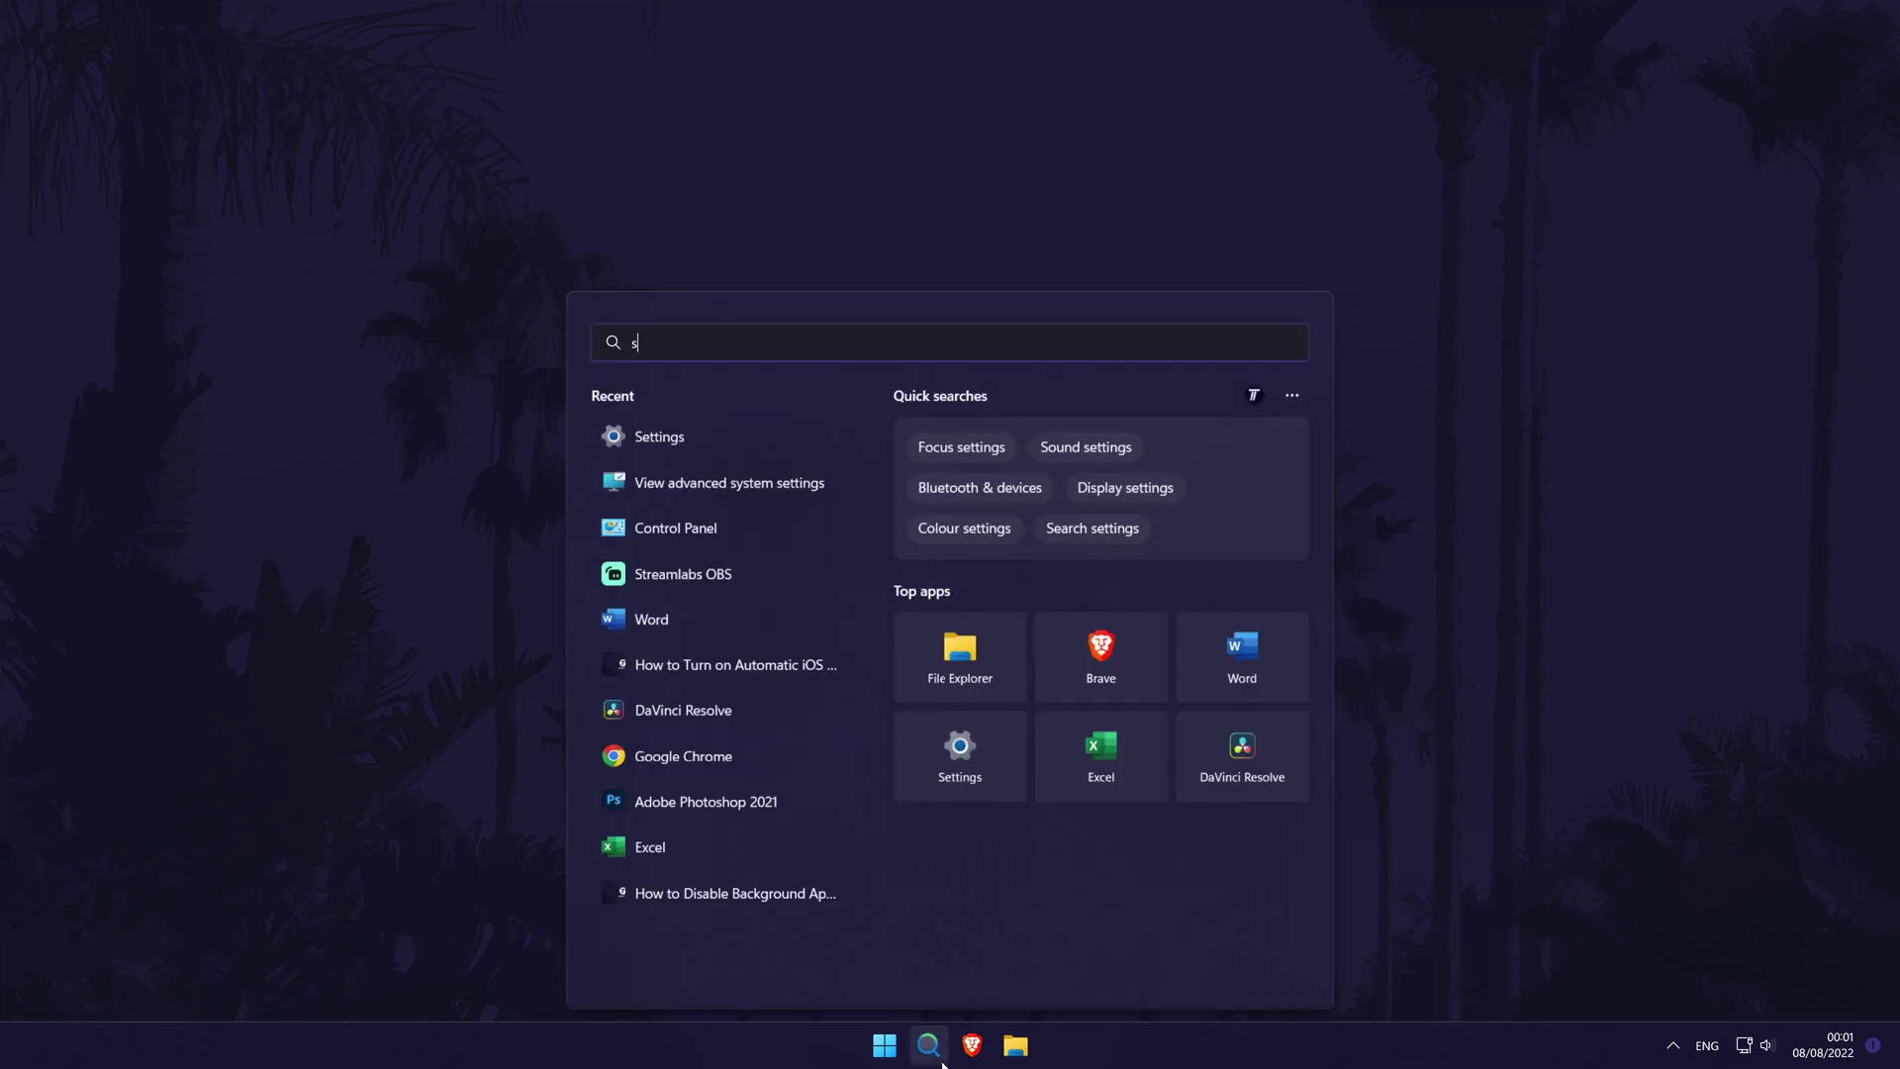
type("ettings")
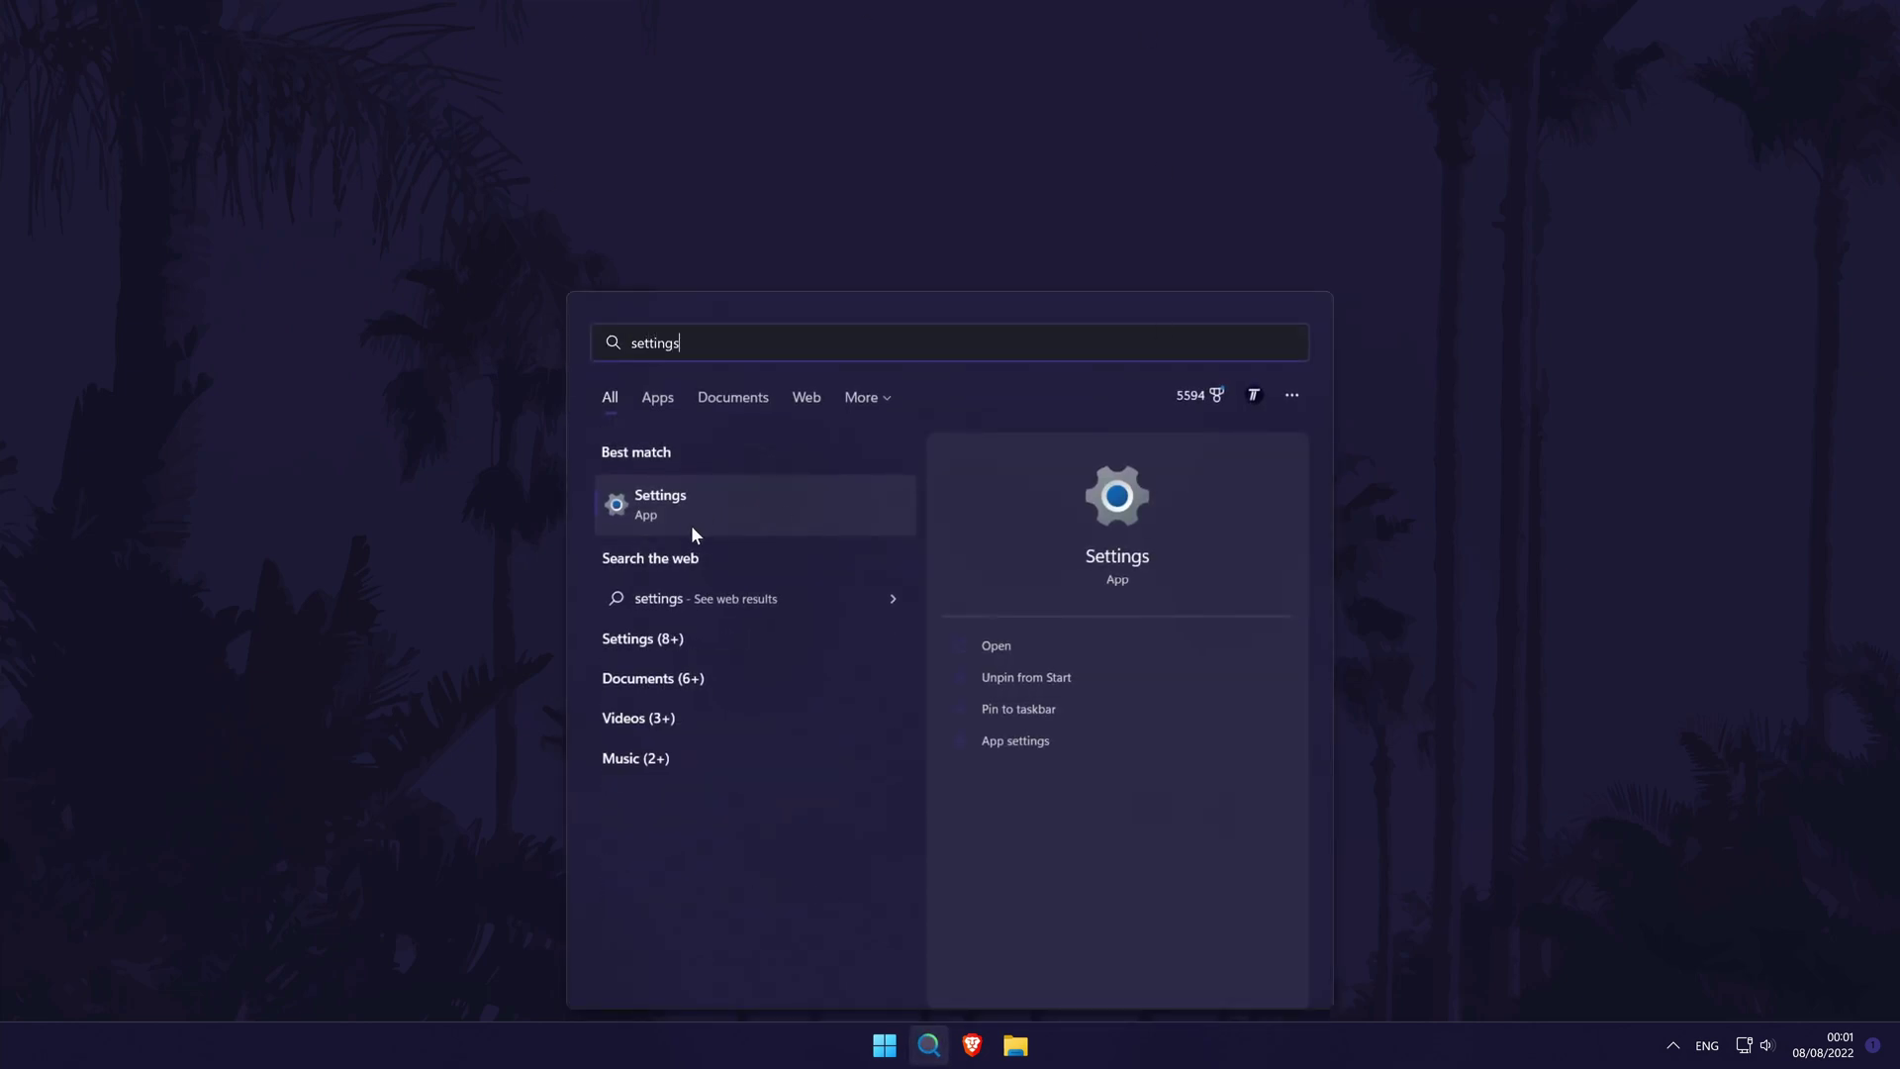
left_click(721, 519)
scroll(631, 515, "down", 2)
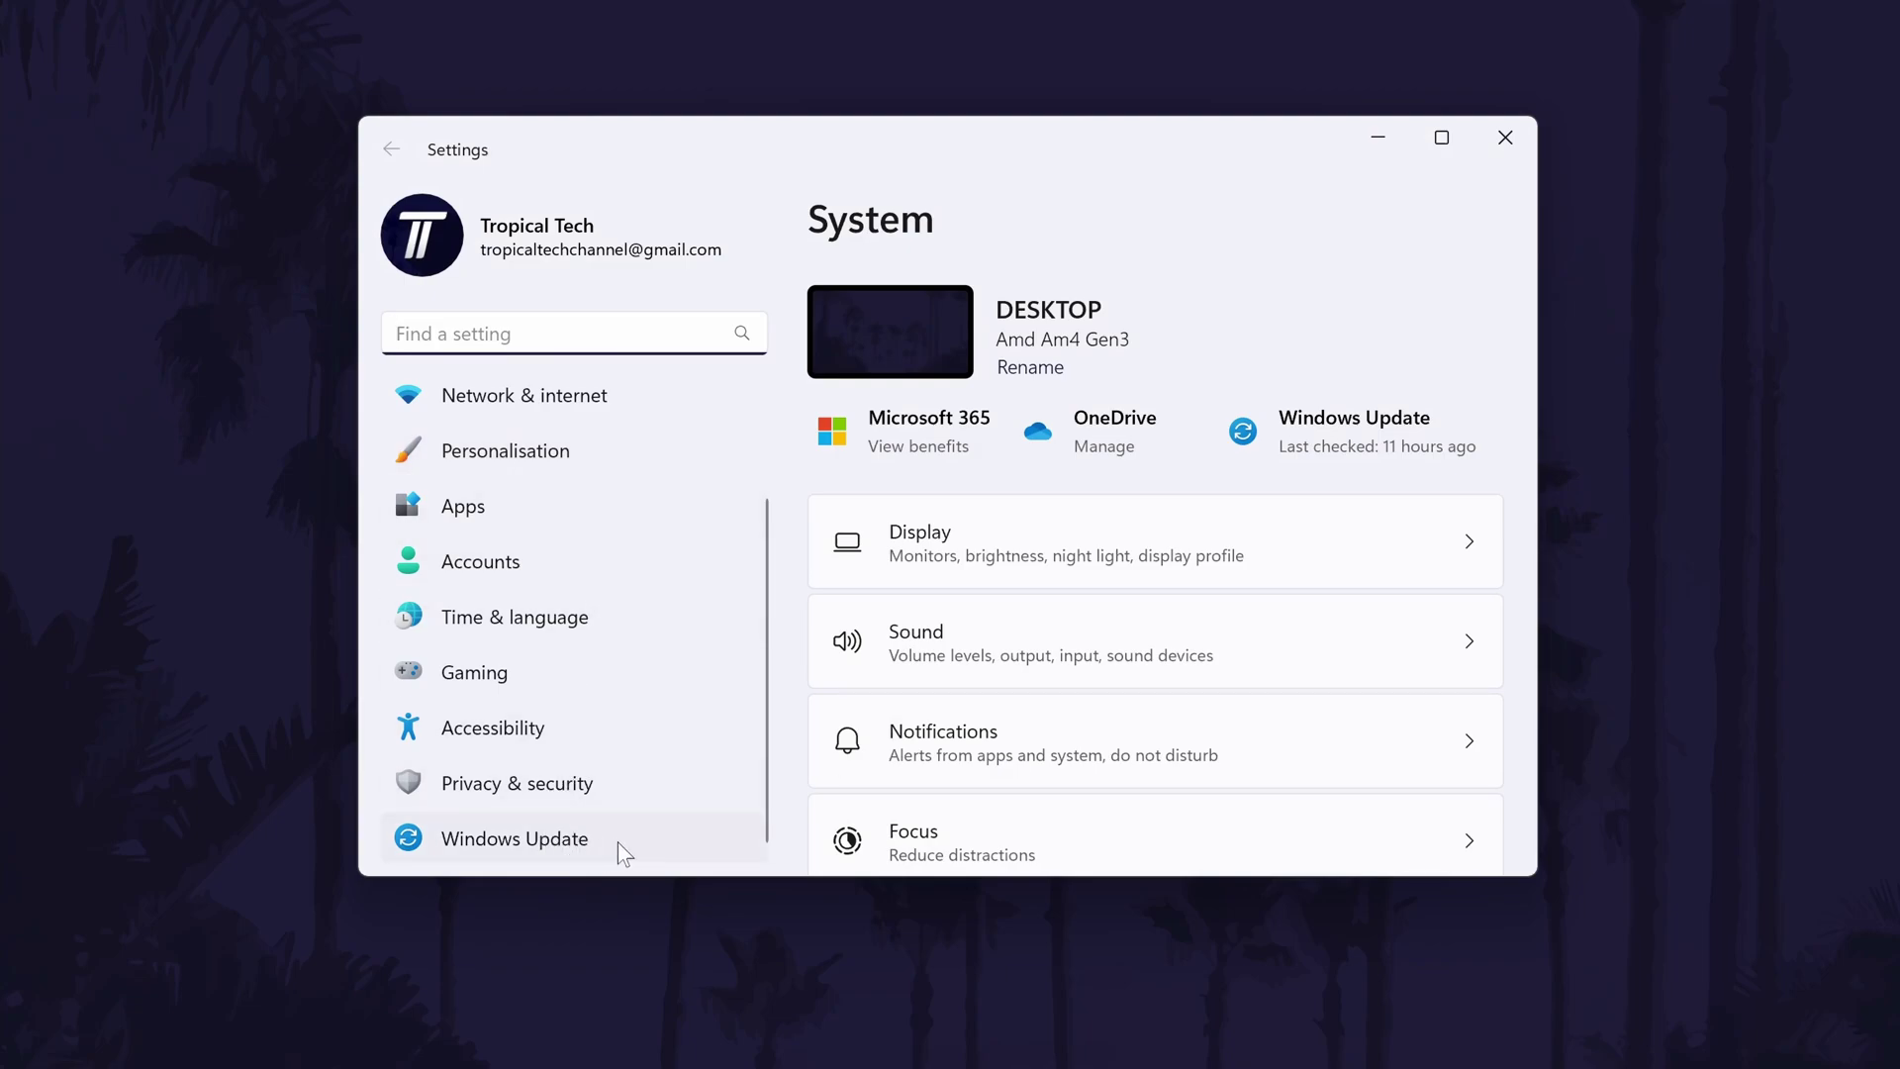
left_click(618, 841)
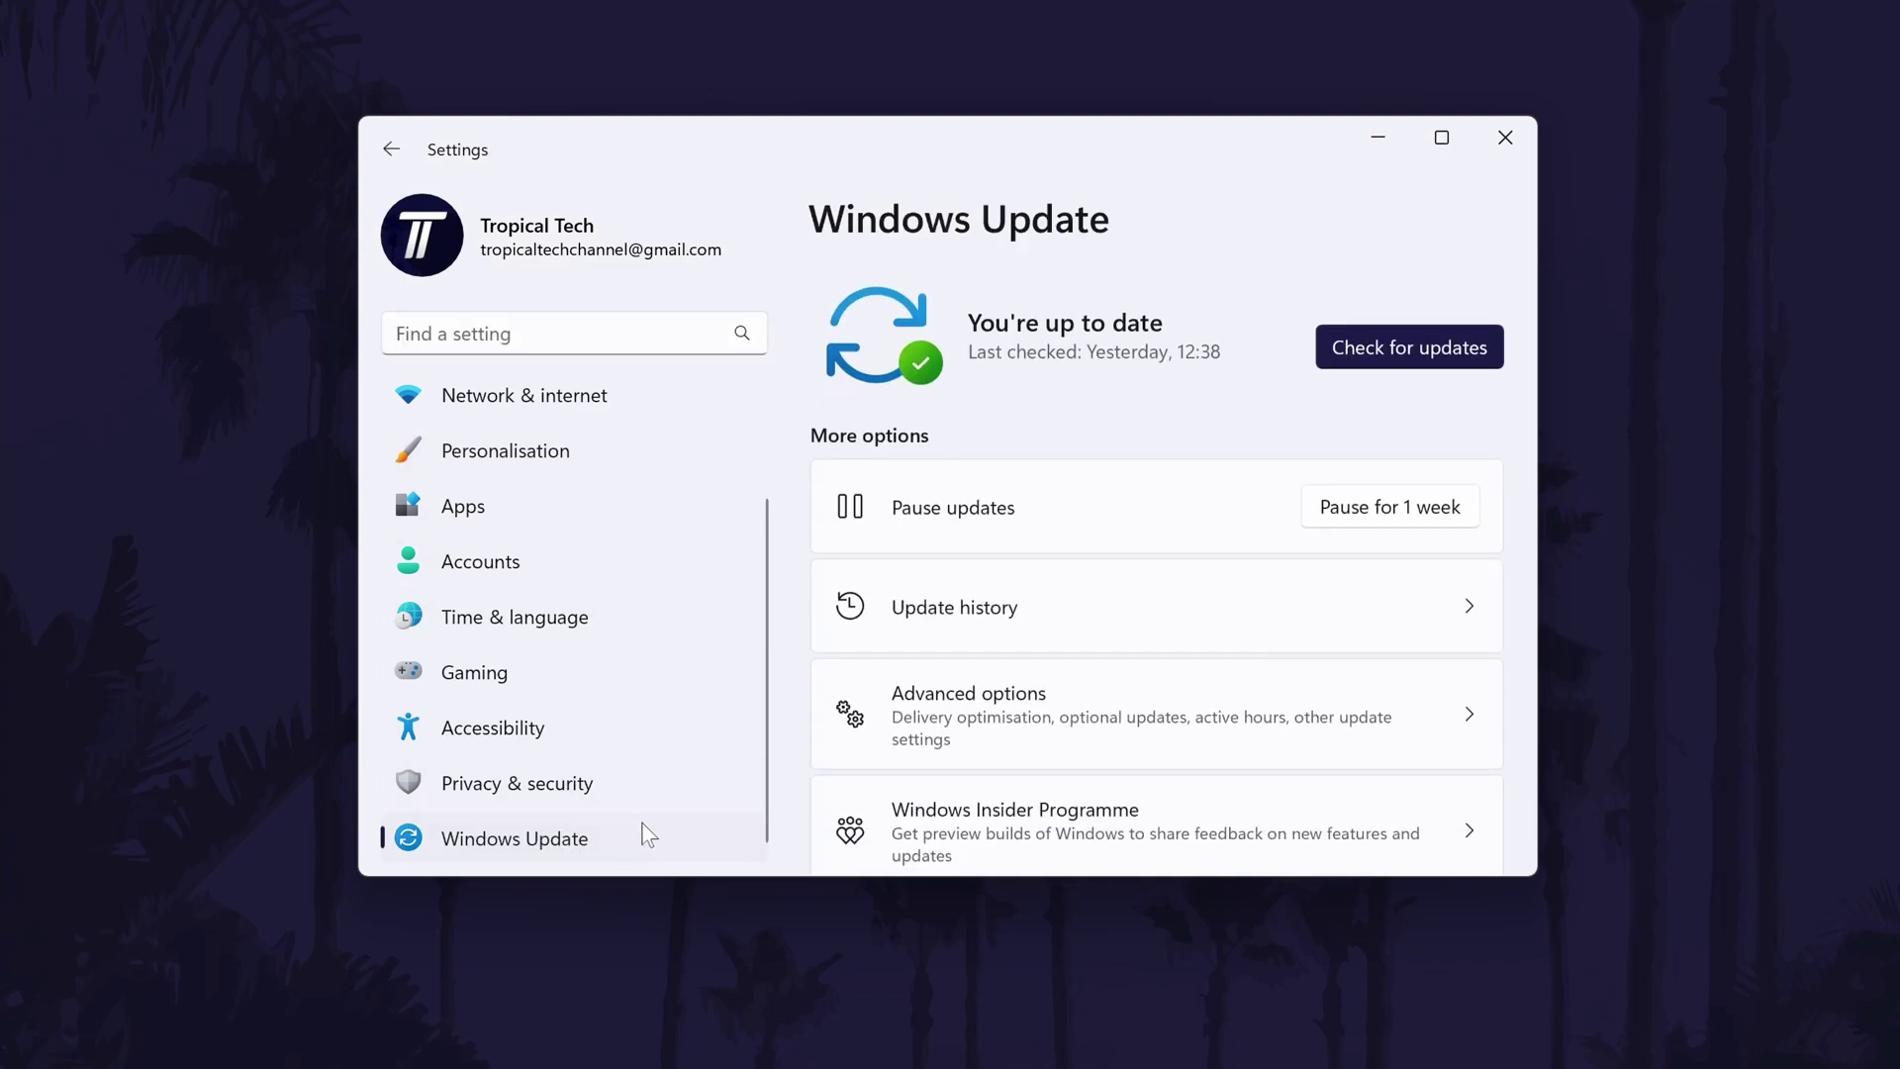
left_click(1443, 368)
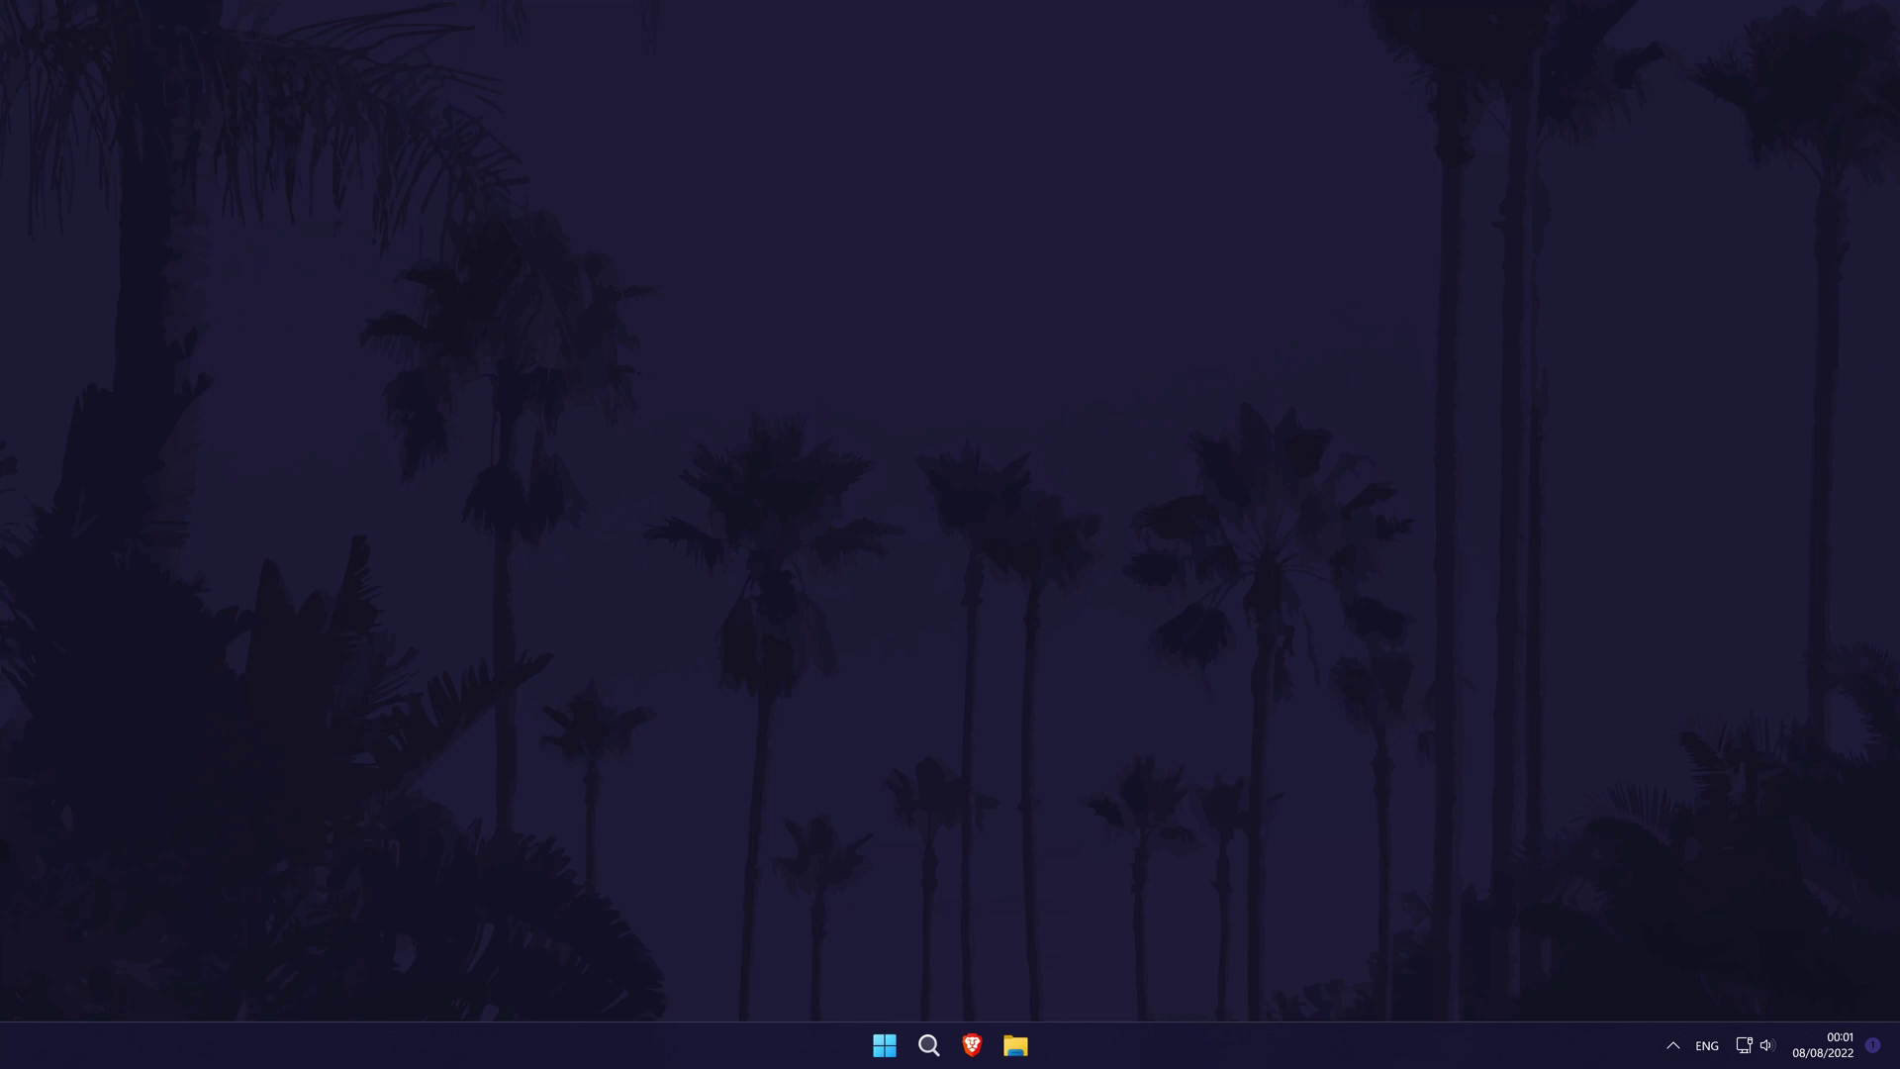
Open Windows Security's Virus & threat protection scan options
left_click(927, 1047)
type("windows security")
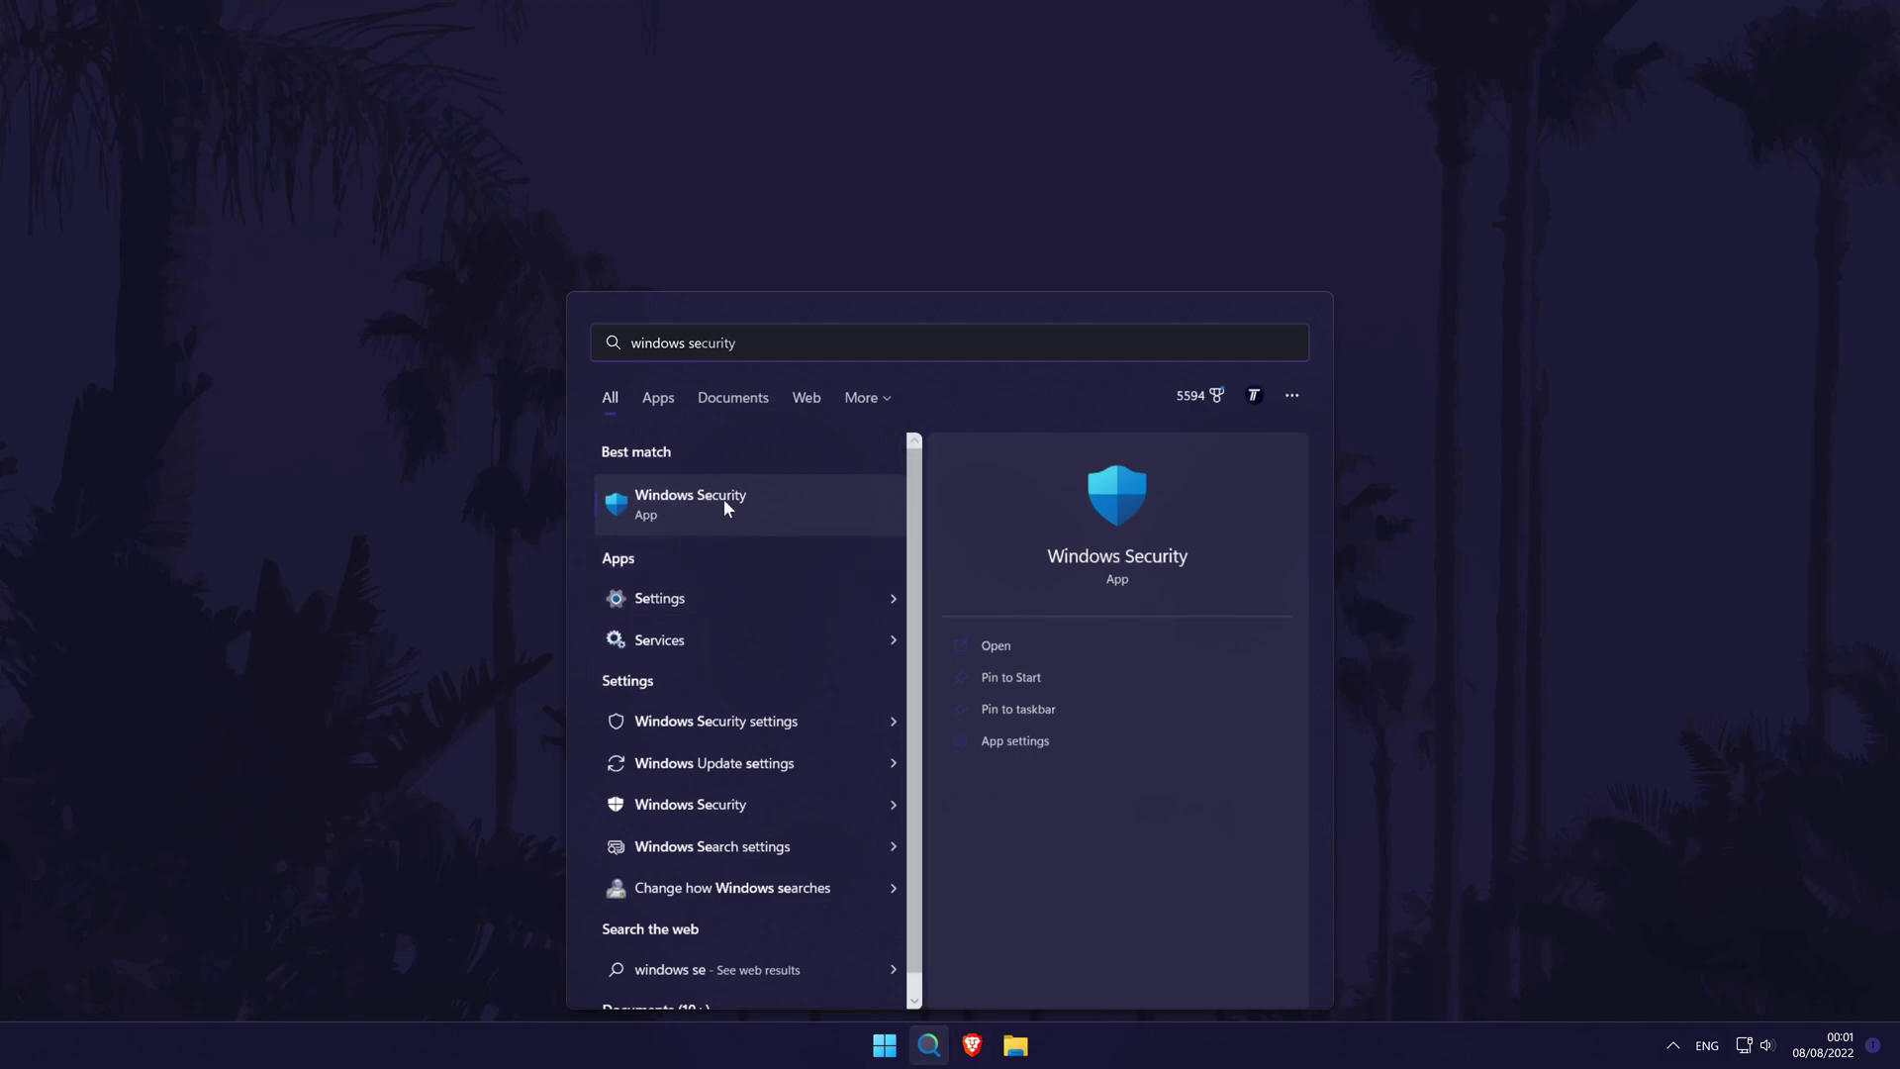
left_click(722, 499)
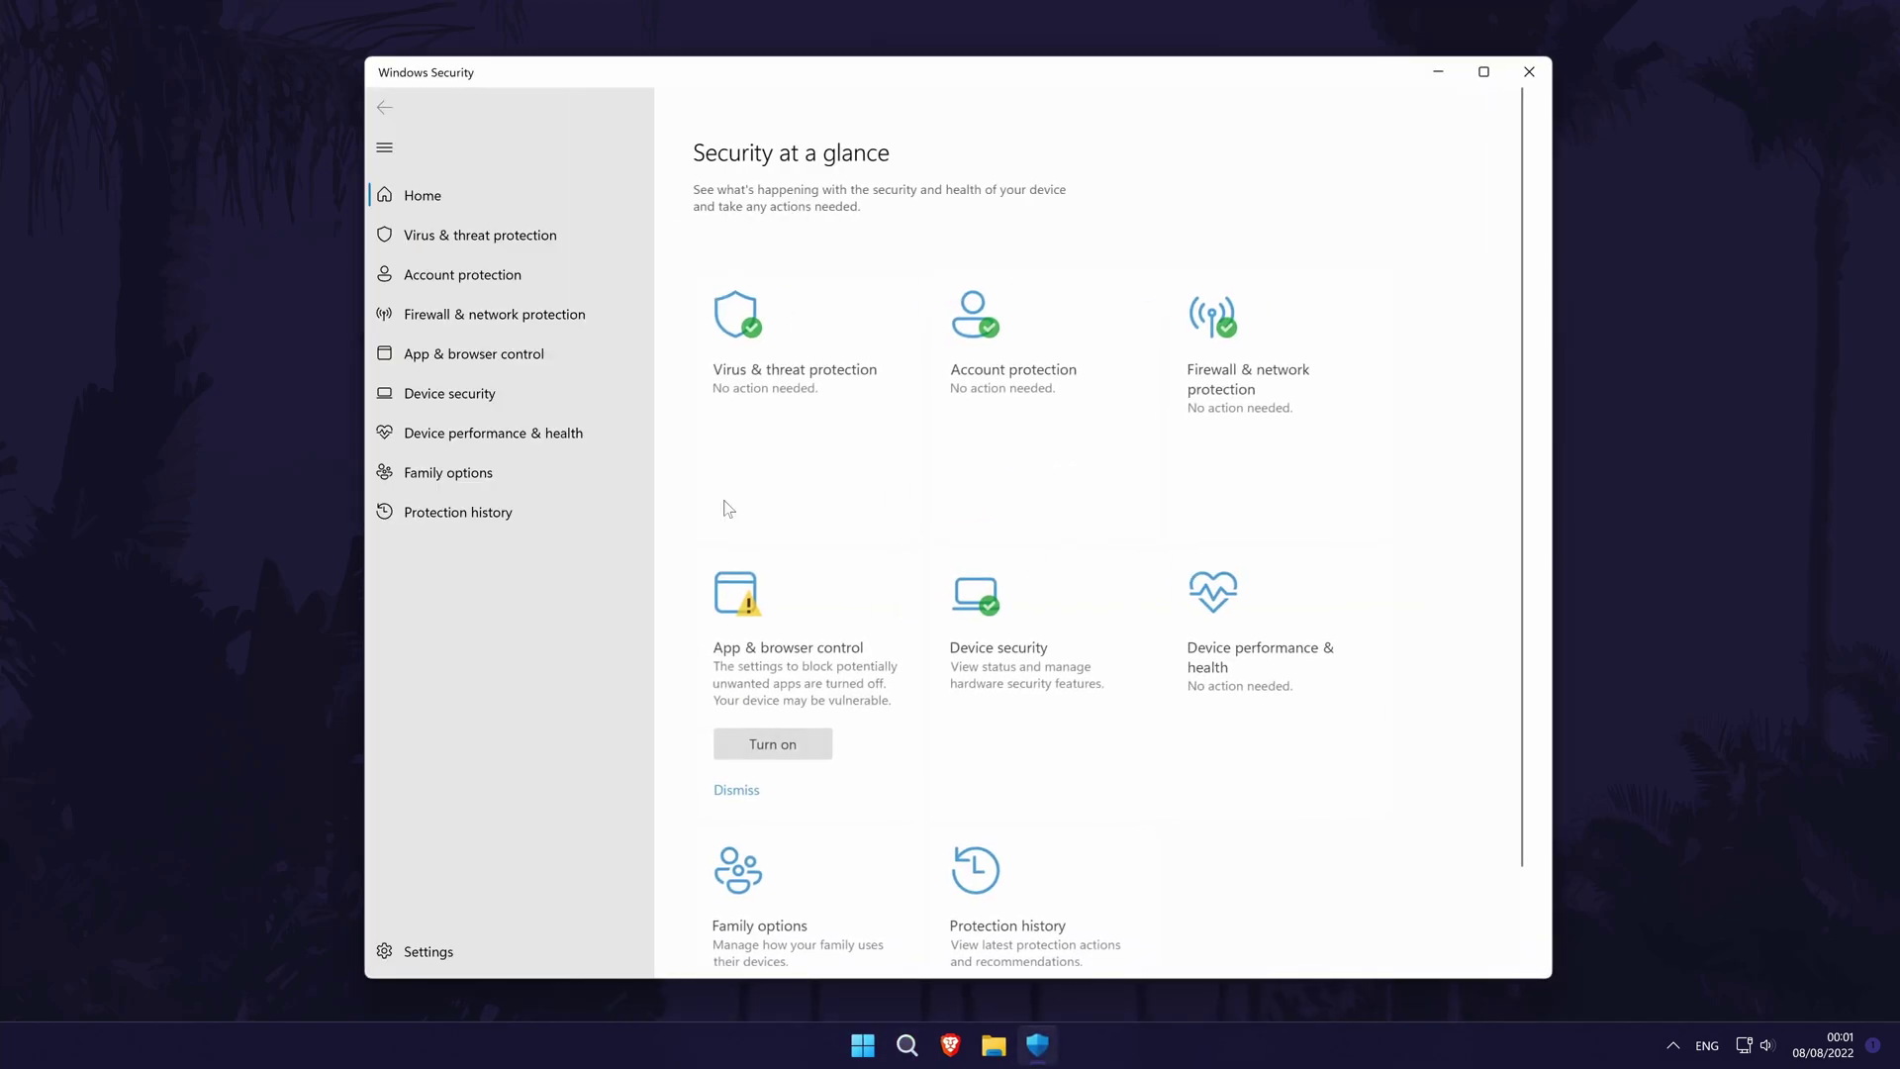
left_click(451, 238)
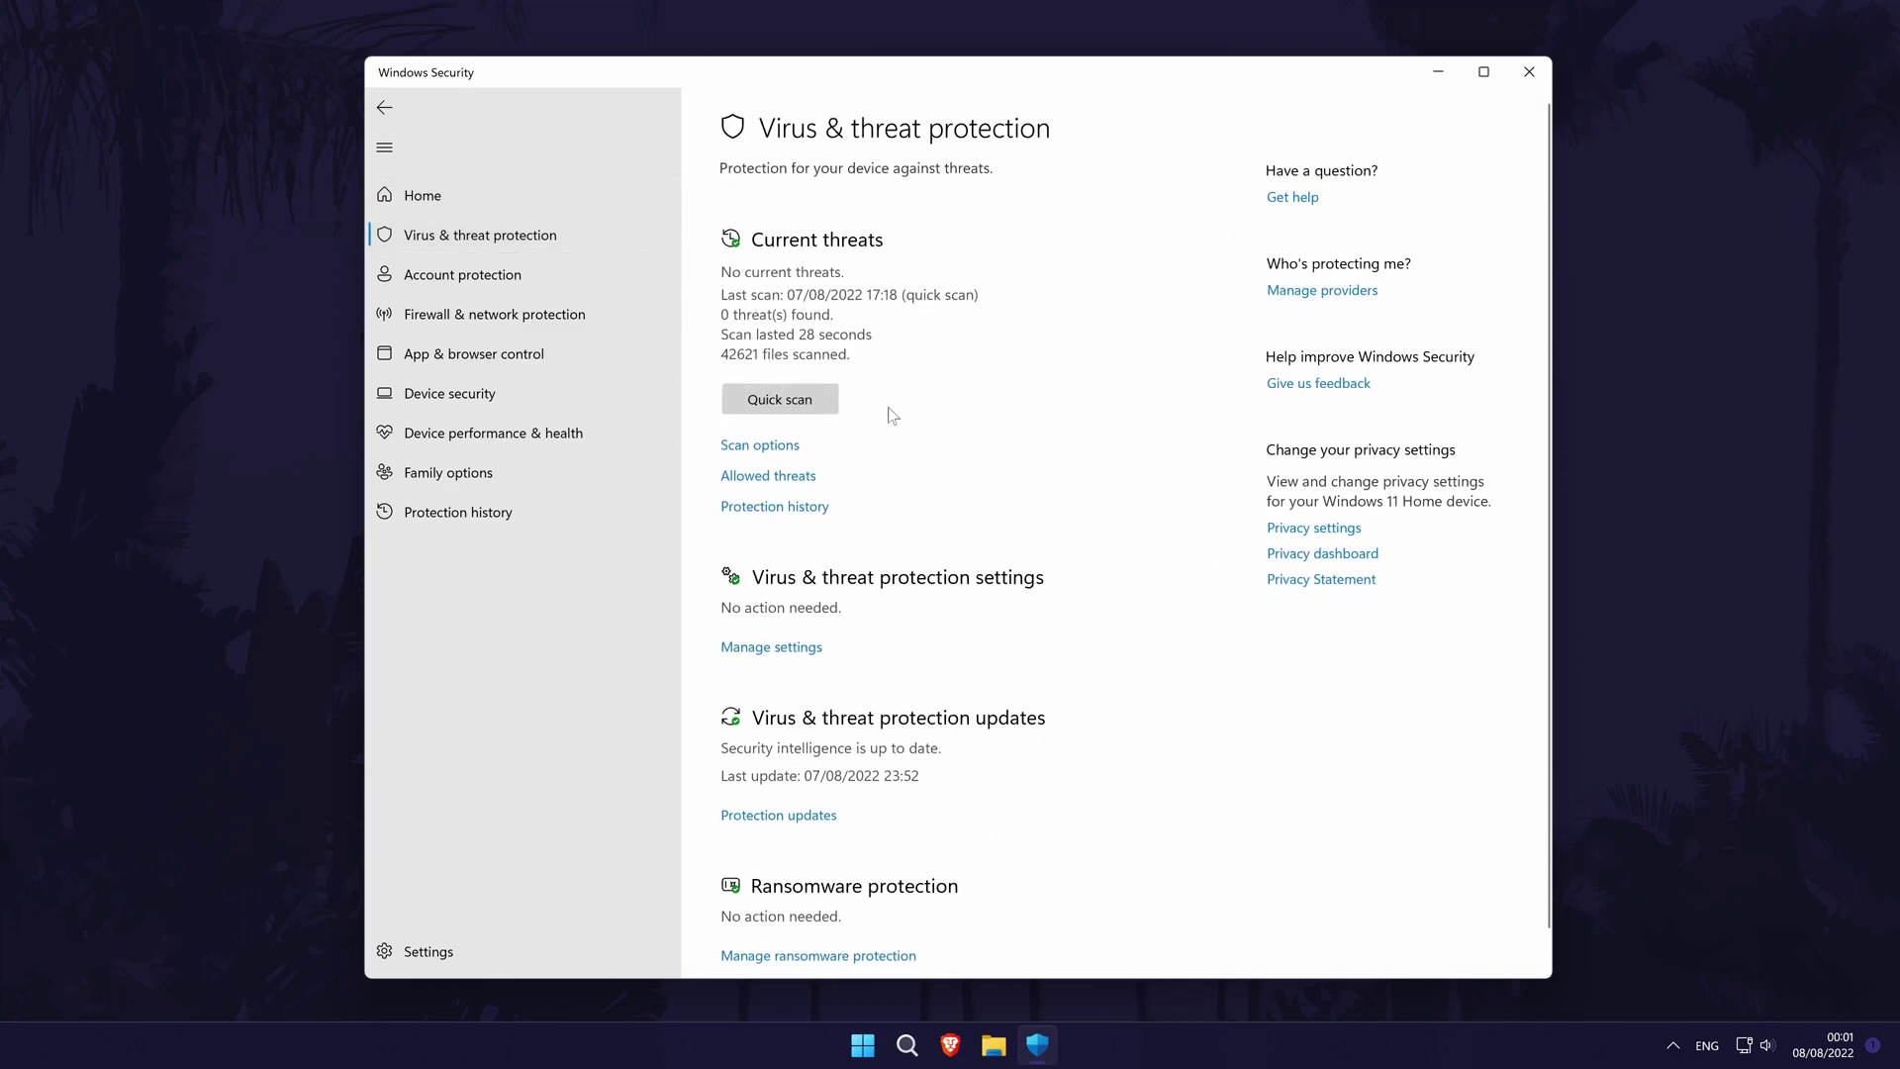
scroll(930, 384, "down", 1)
left_click(789, 407)
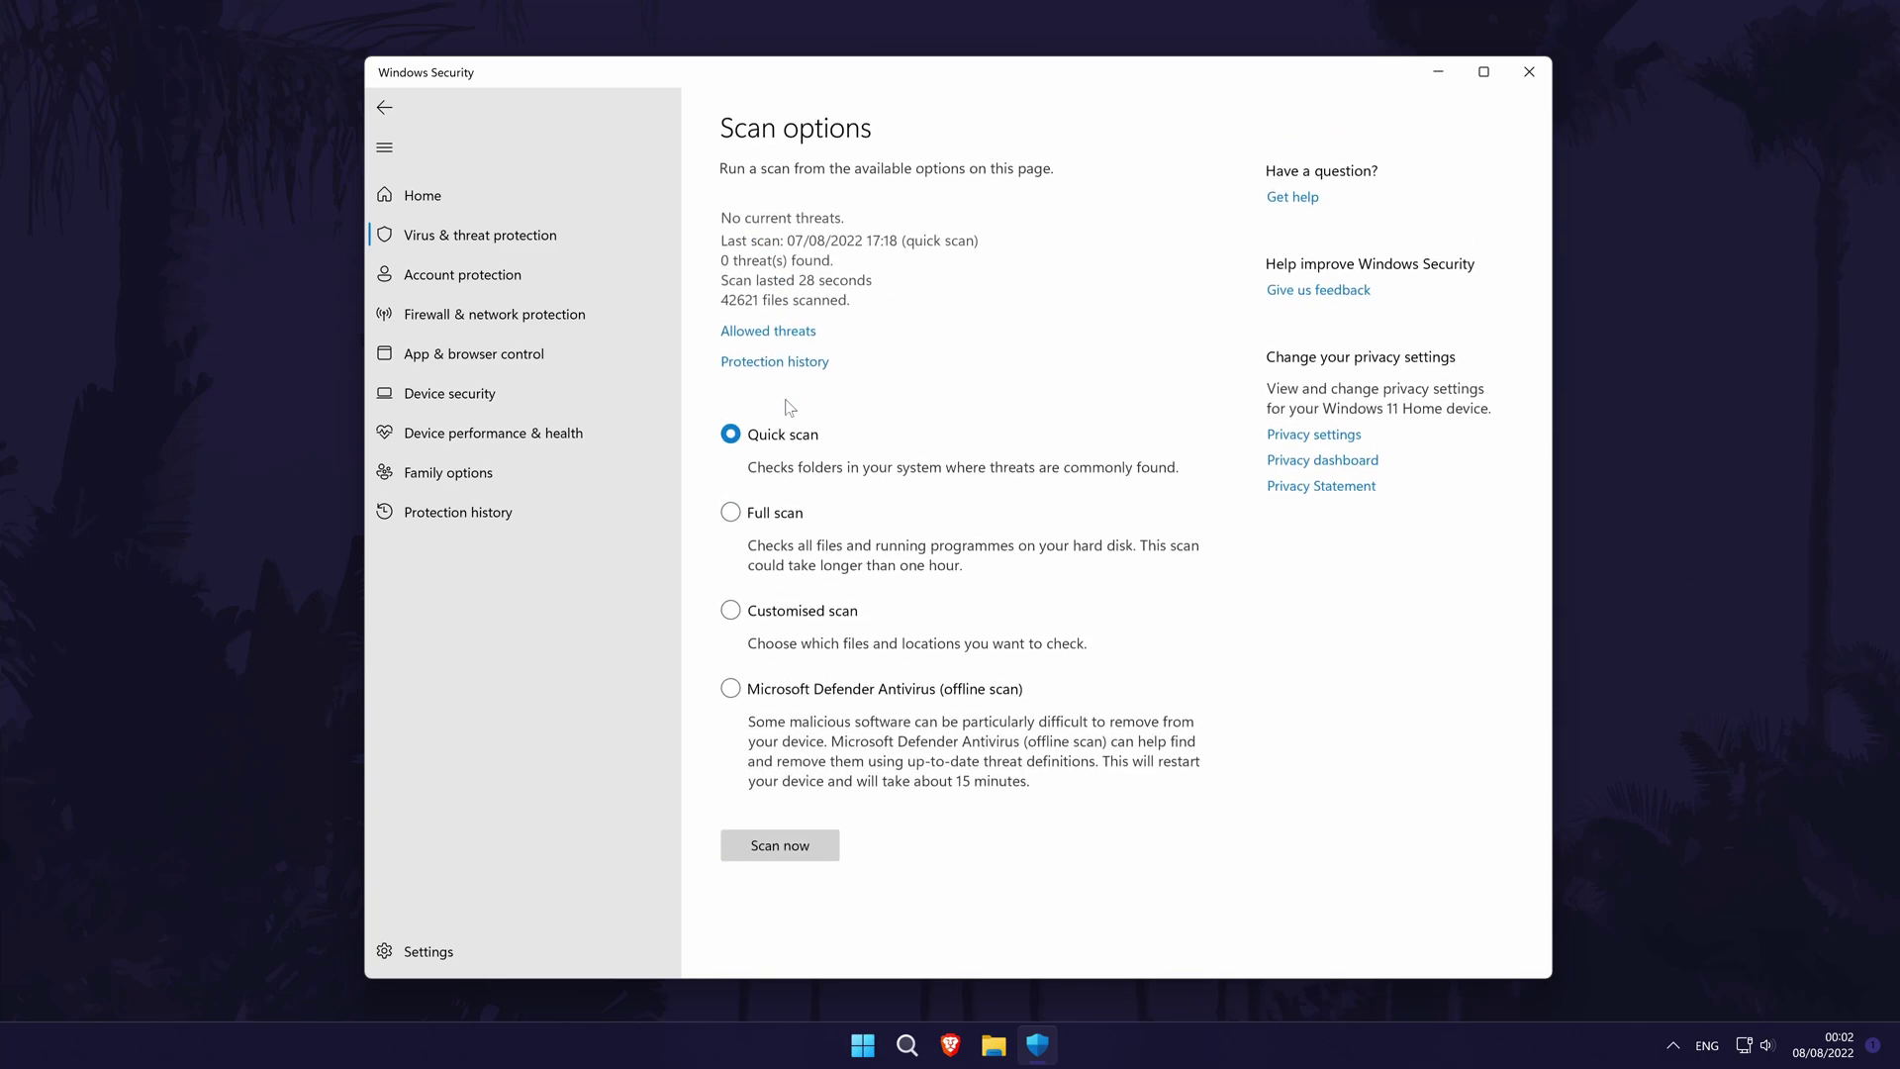
Select Full scan without starting it, then close Windows Security
left_click(760, 511)
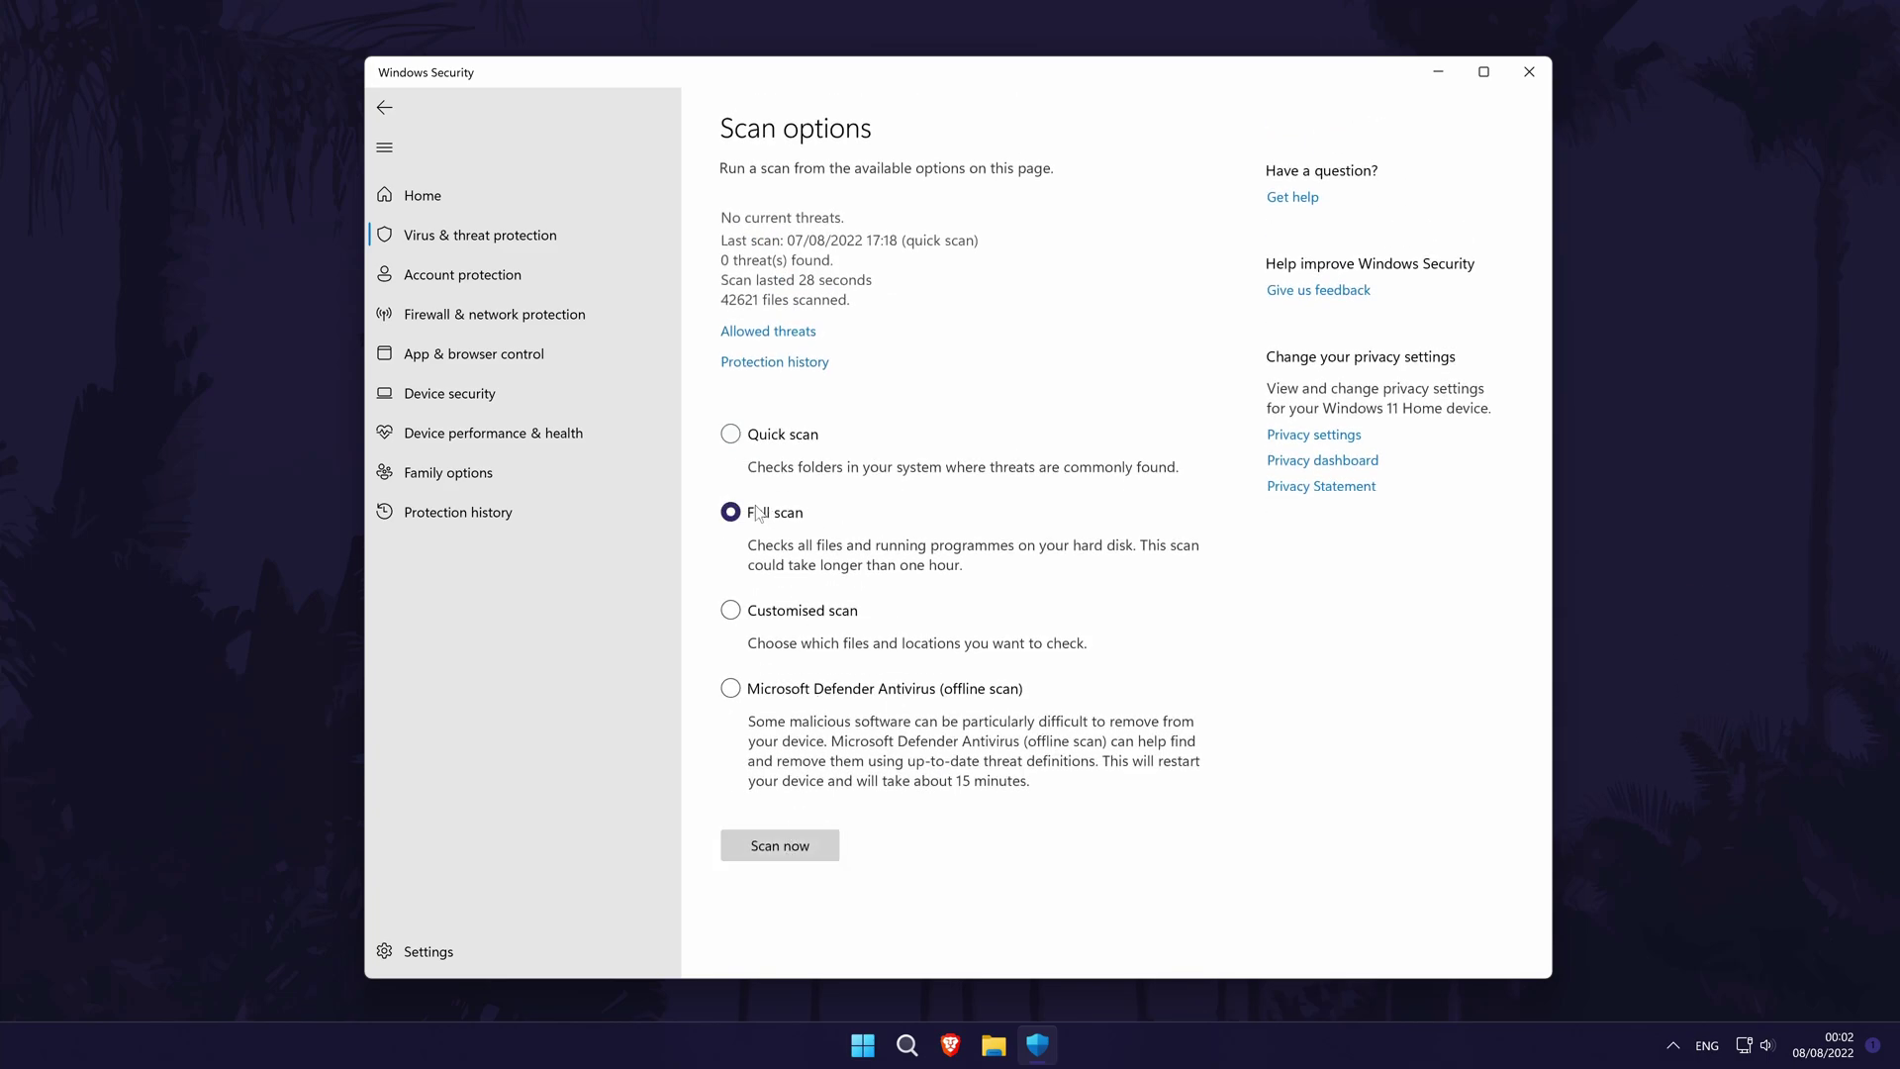
left_click(779, 438)
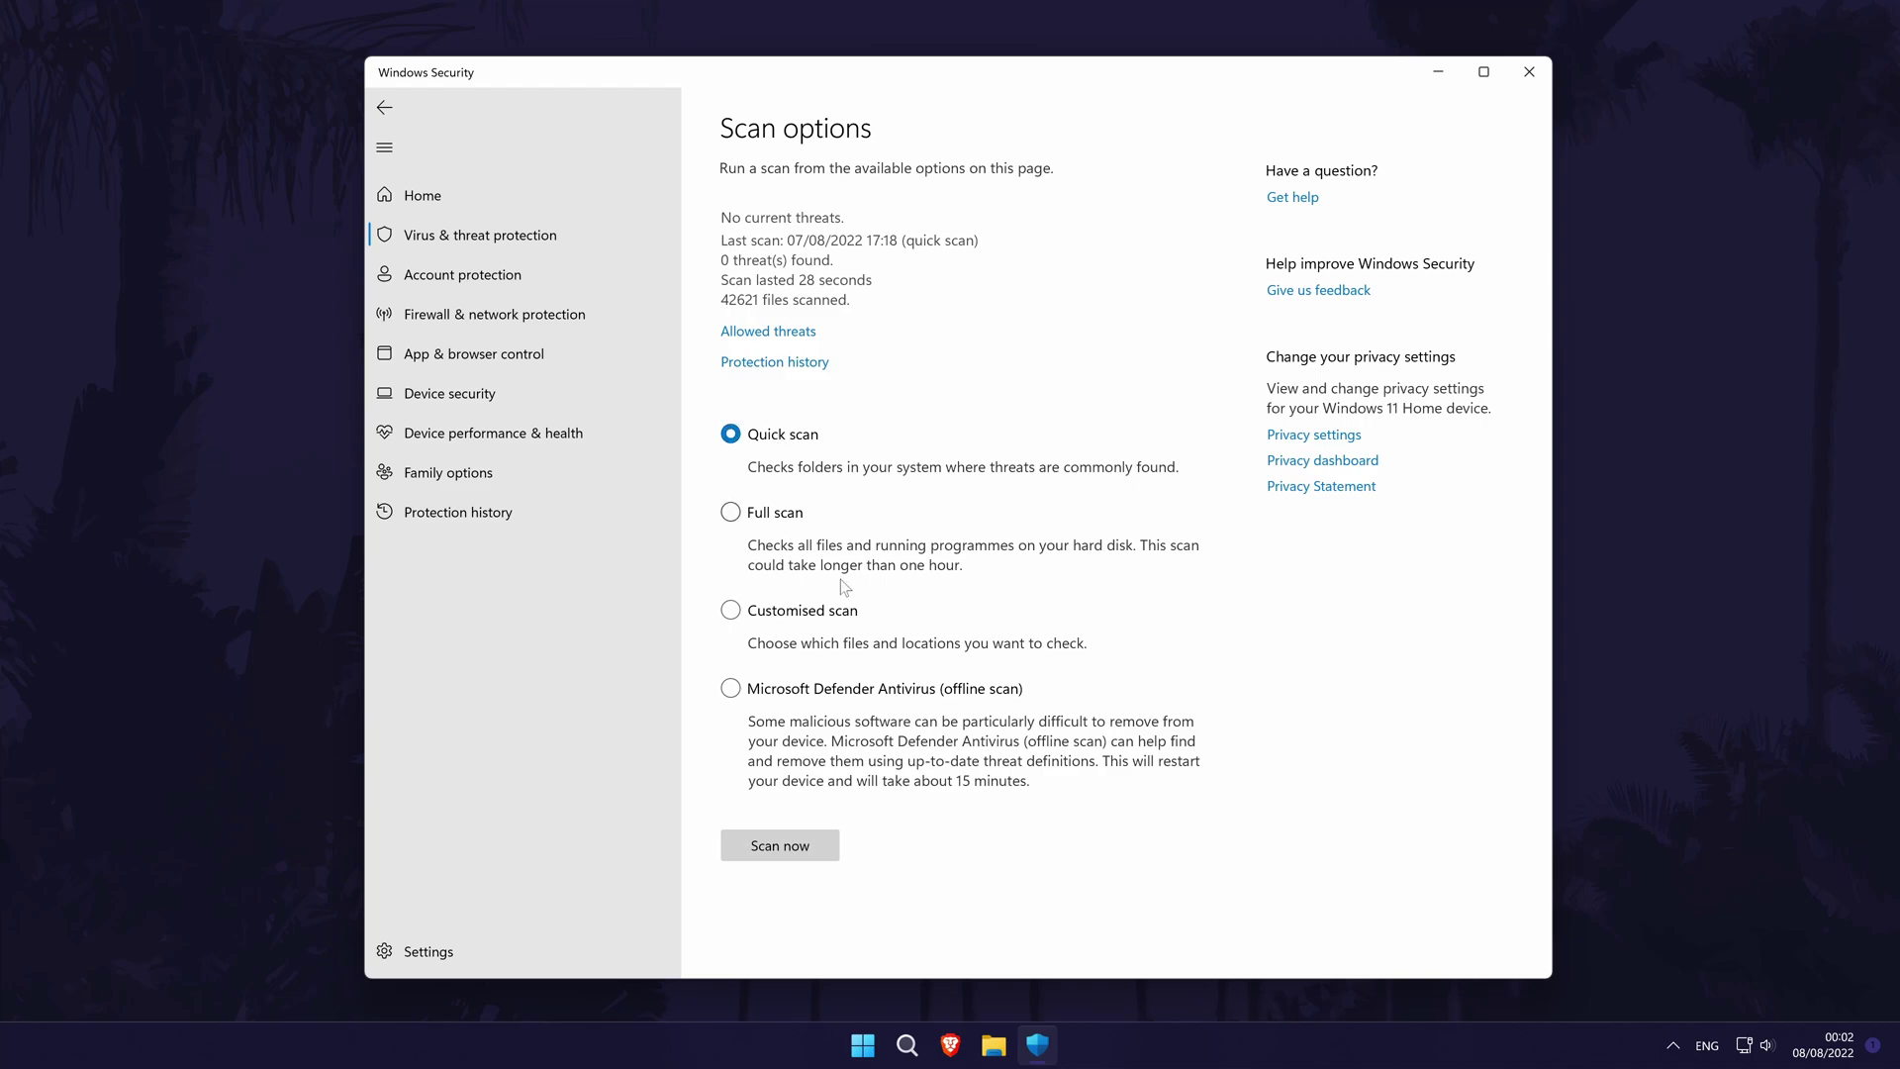
left_click(730, 513)
key("alt+F4")
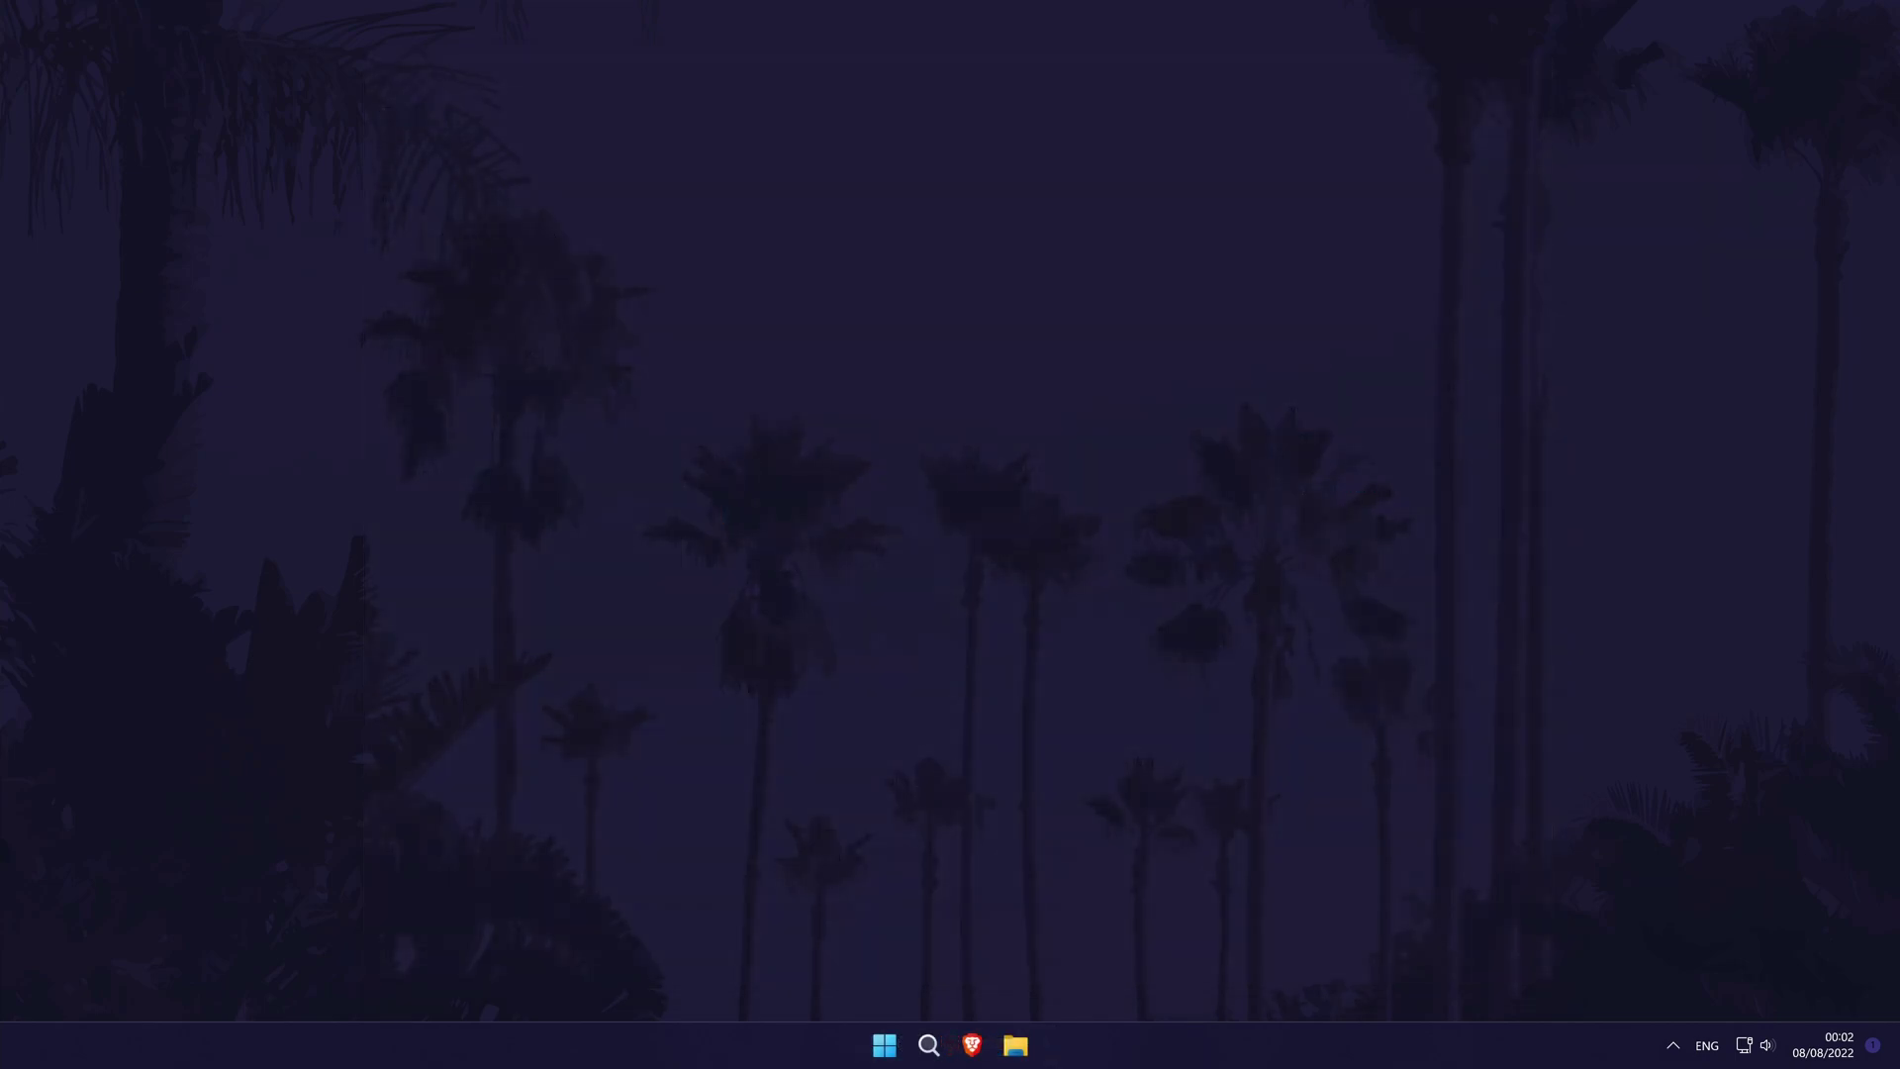